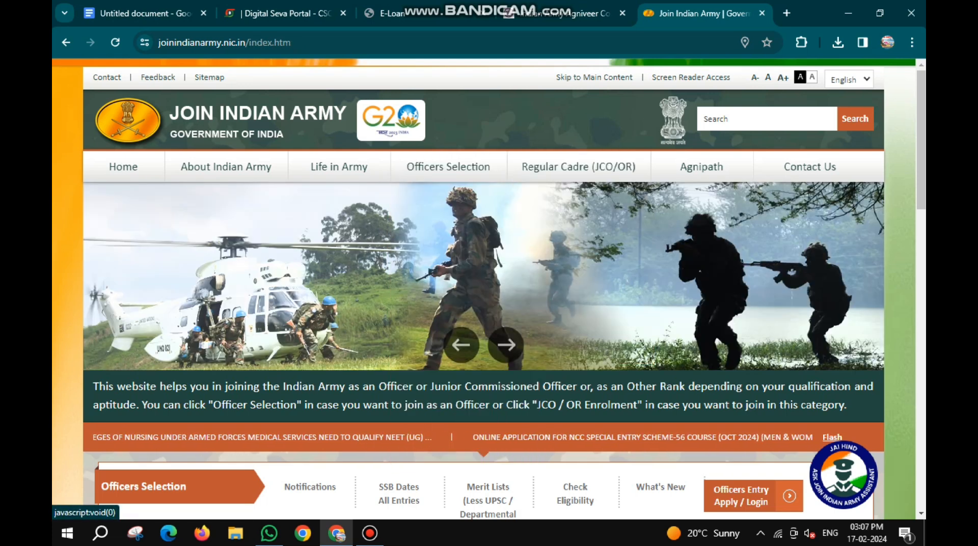
- Search for joinindianarmy in a new browser tab and open the official Join Indian Army website
left_click(787, 13)
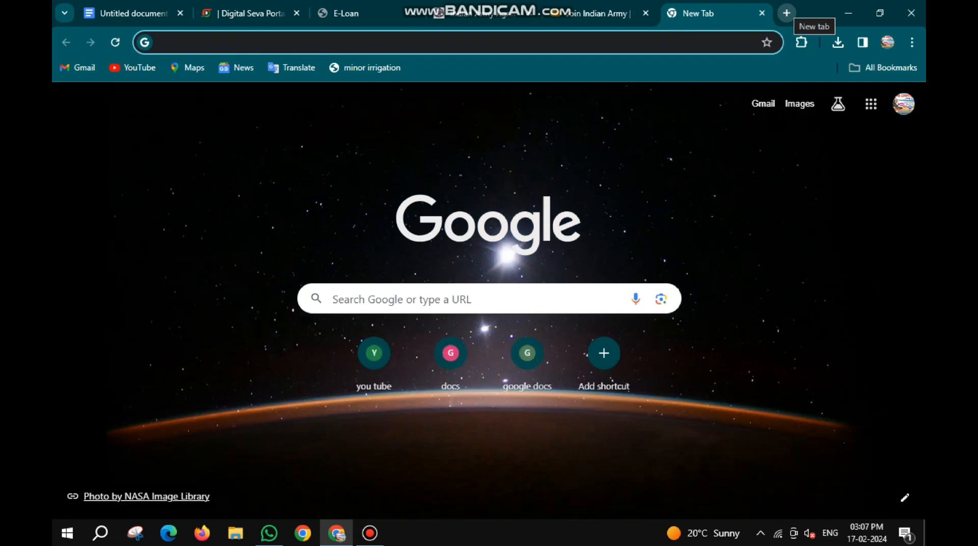
type("joinin")
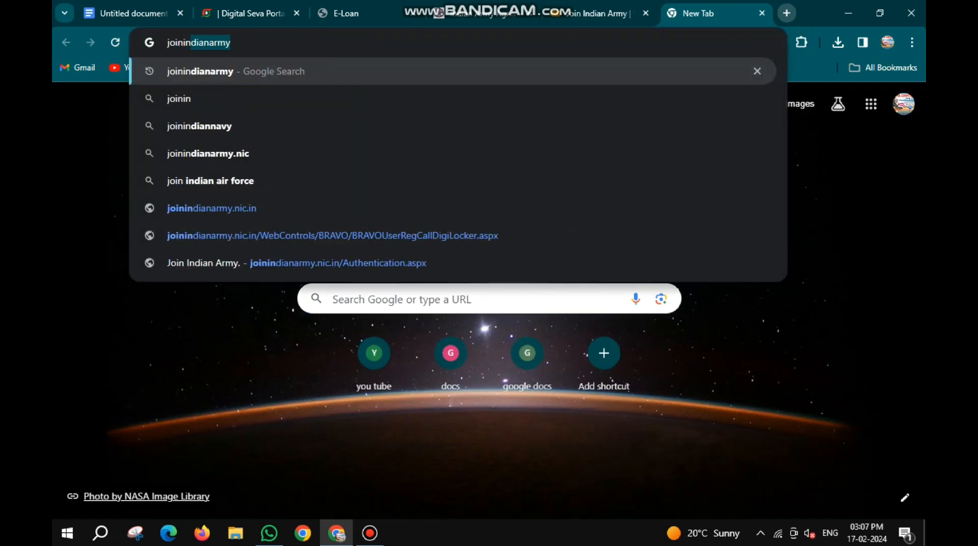
type("dianarmy")
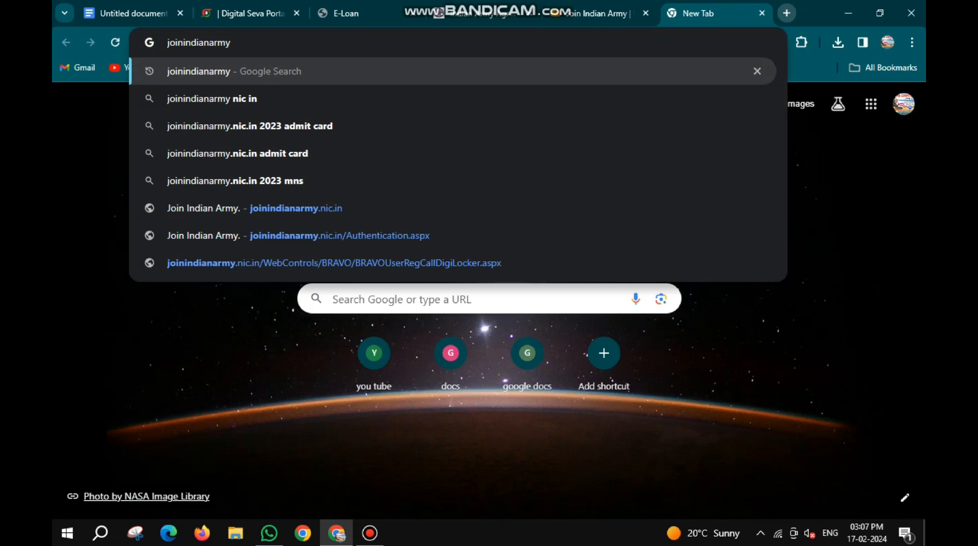
key("Return")
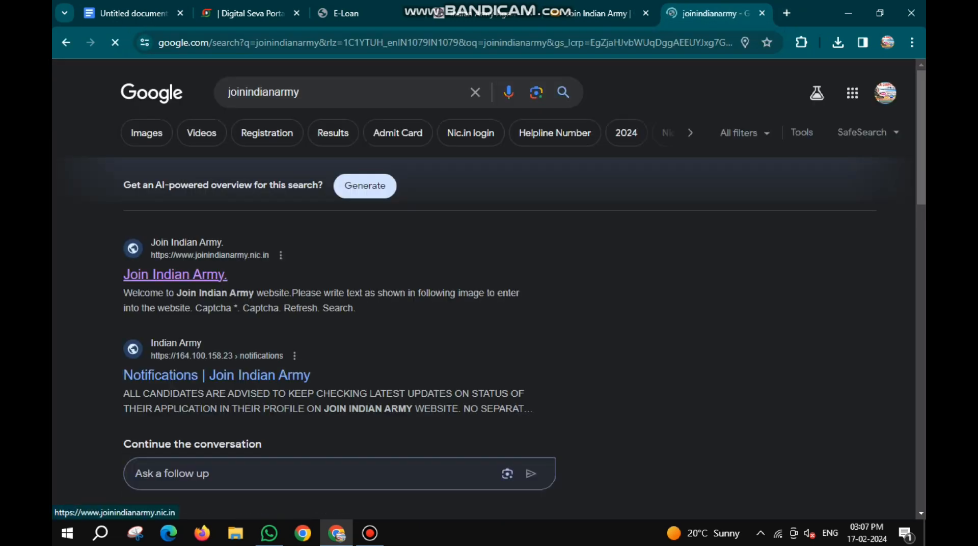
left_click(174, 275)
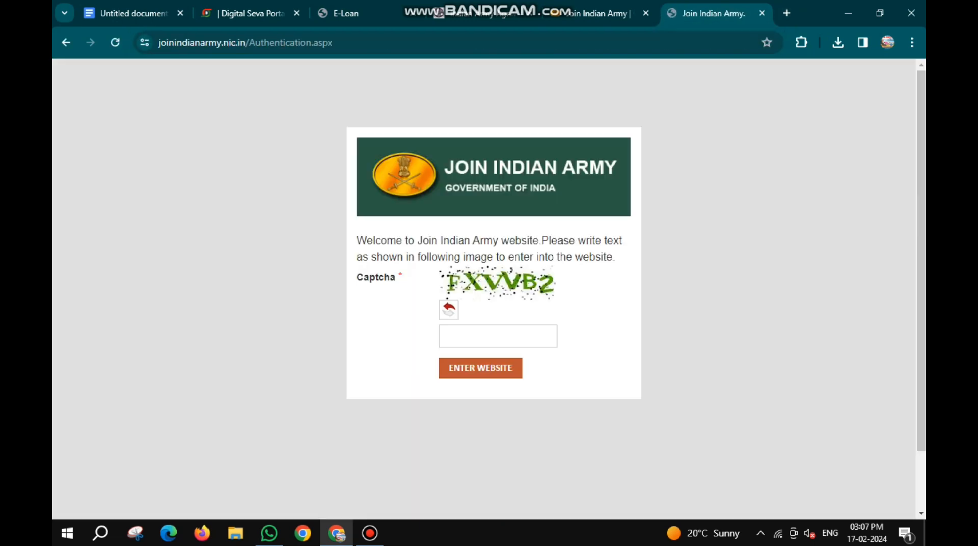
- Enter the captcha text shown in the image and enter the Join Indian Army website
left_click(497, 336)
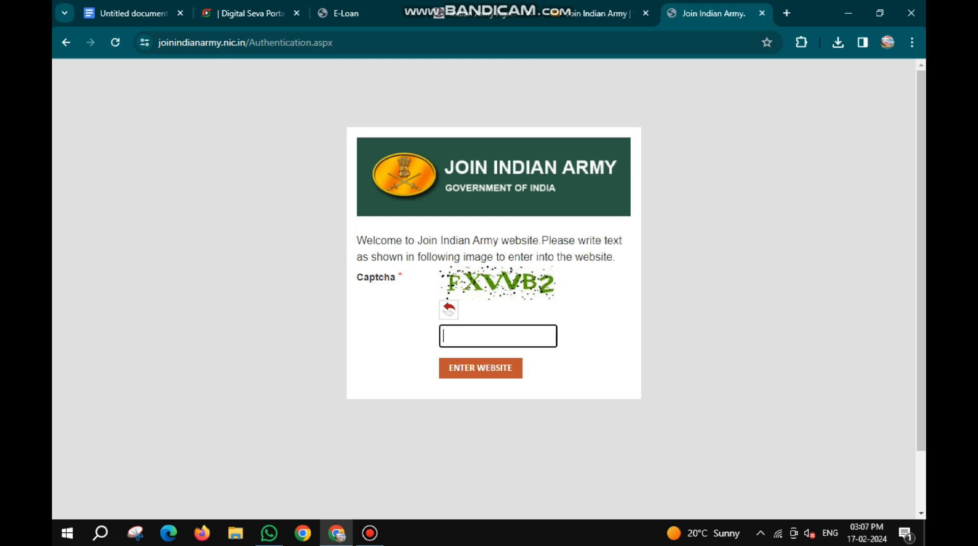
type("FXVVB2")
left_click(480, 368)
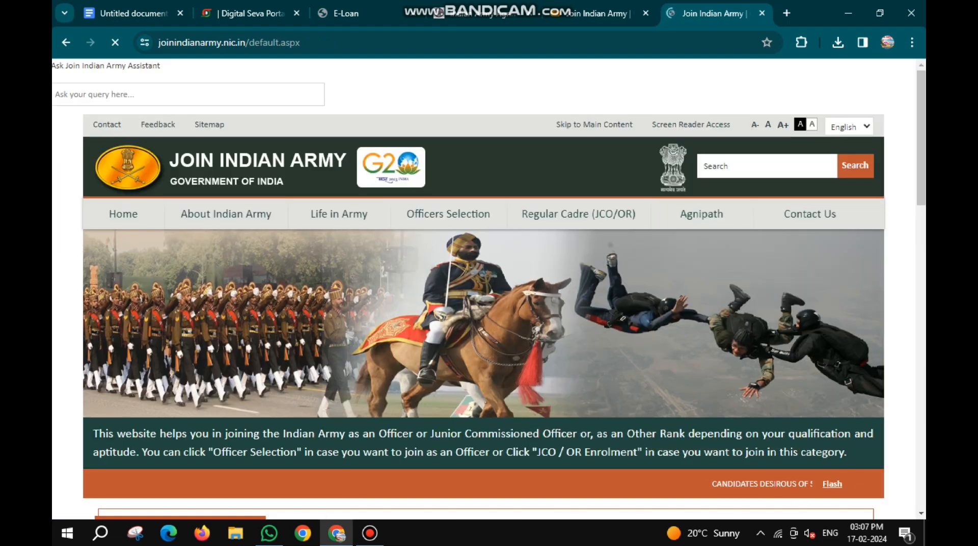
- Open the Agnipath User Registration page and continue past the application instructions to the registration form
mouse_move(701, 214)
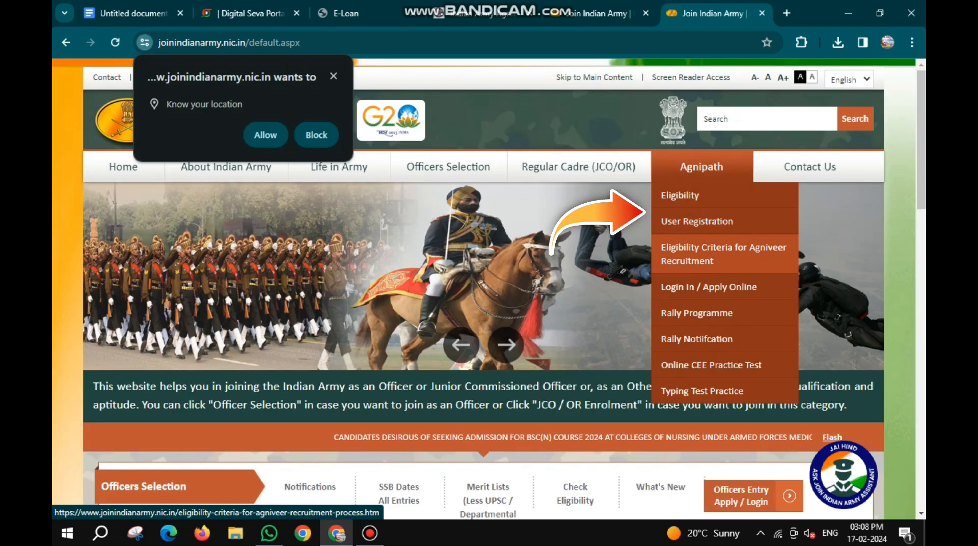
left_click(697, 221)
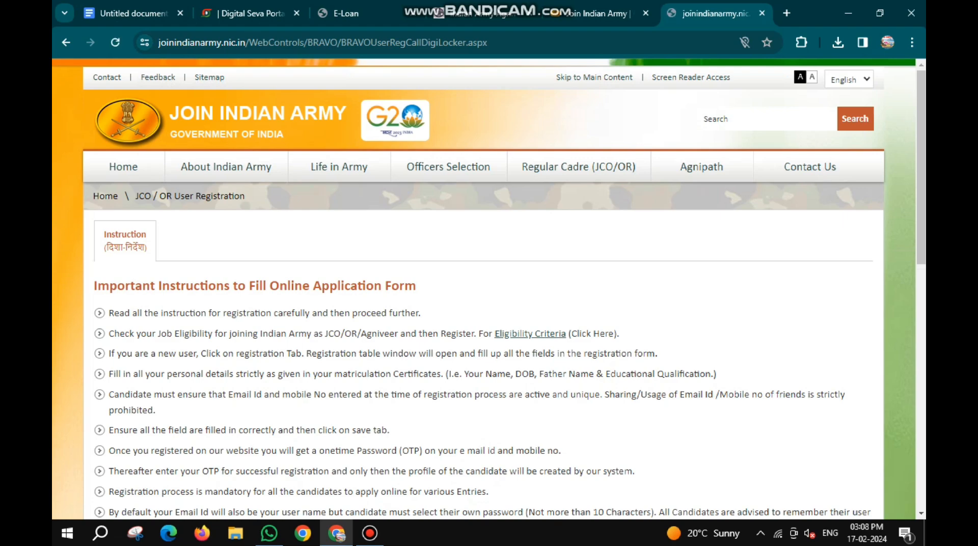
scroll(489, 289, "down", 15)
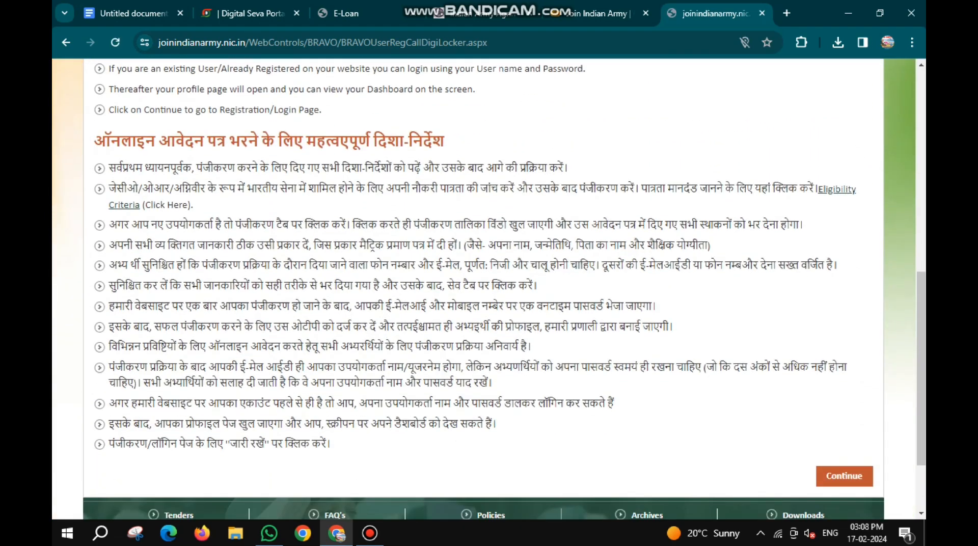
left_click(844, 477)
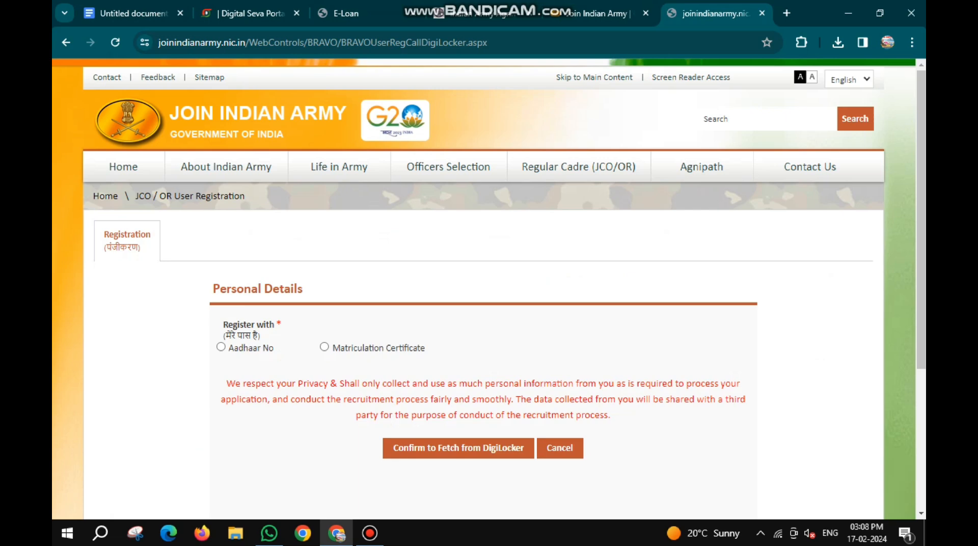
- Choose Aadhaar No as the registration method, accept the notice and confirm fetching the details from DigiLocker
left_click(220, 347)
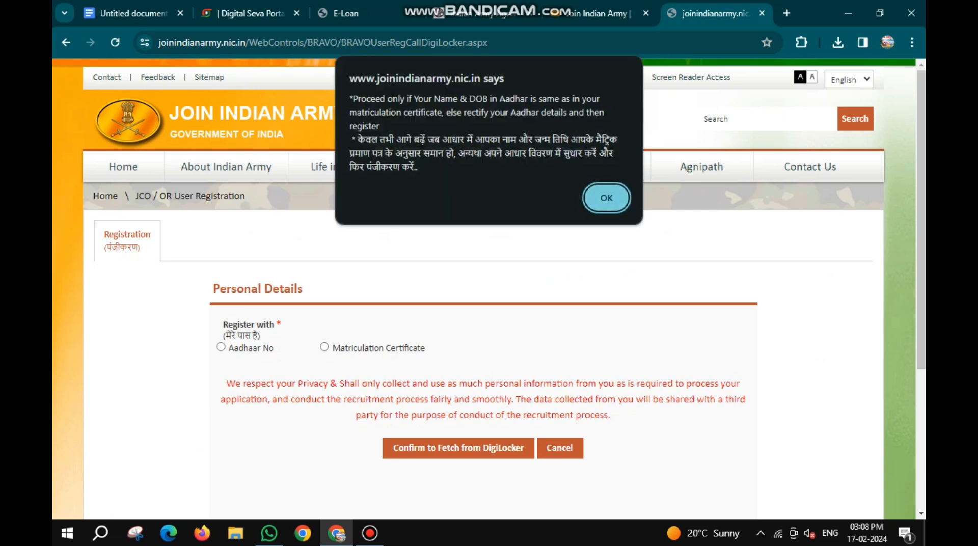
key("Return")
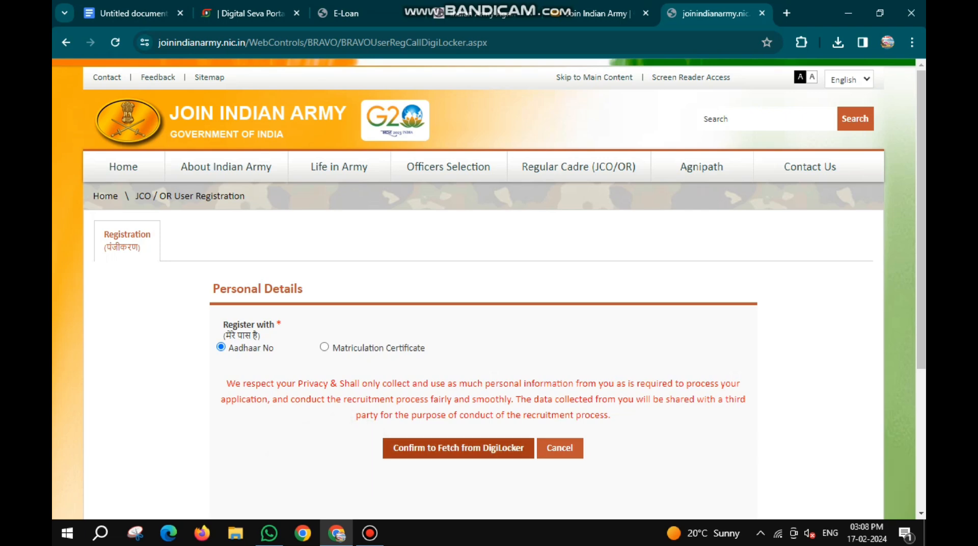
left_click(458, 448)
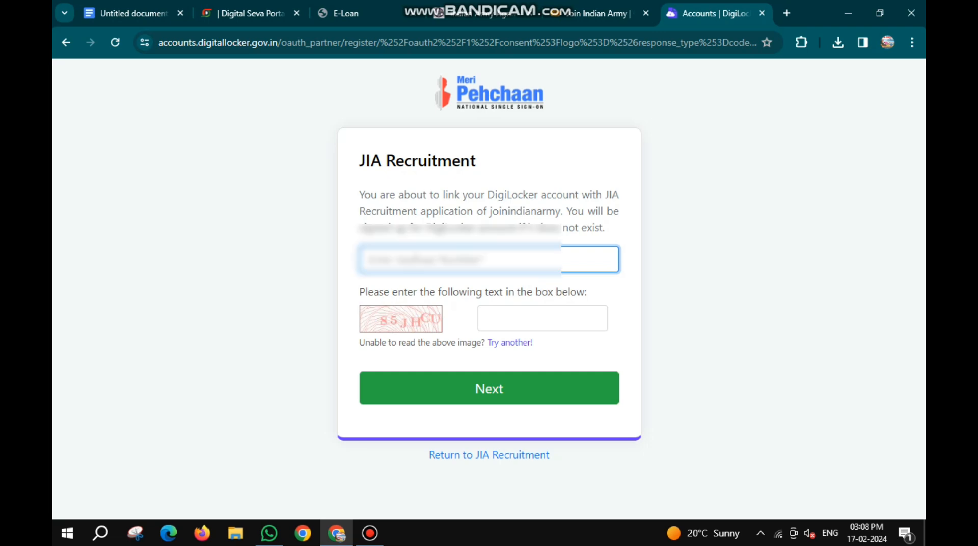
- Verify the candidate's Aadhaar number with the captcha and OTP, and allow DigiLocker to share the details with JIA Recruitment
left_click(543, 319)
type("85JHCU")
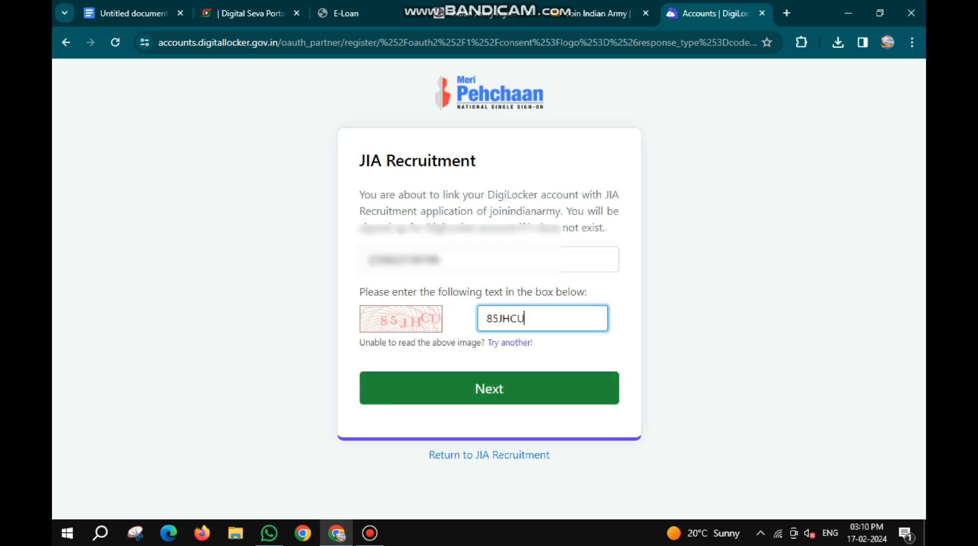
key("Return")
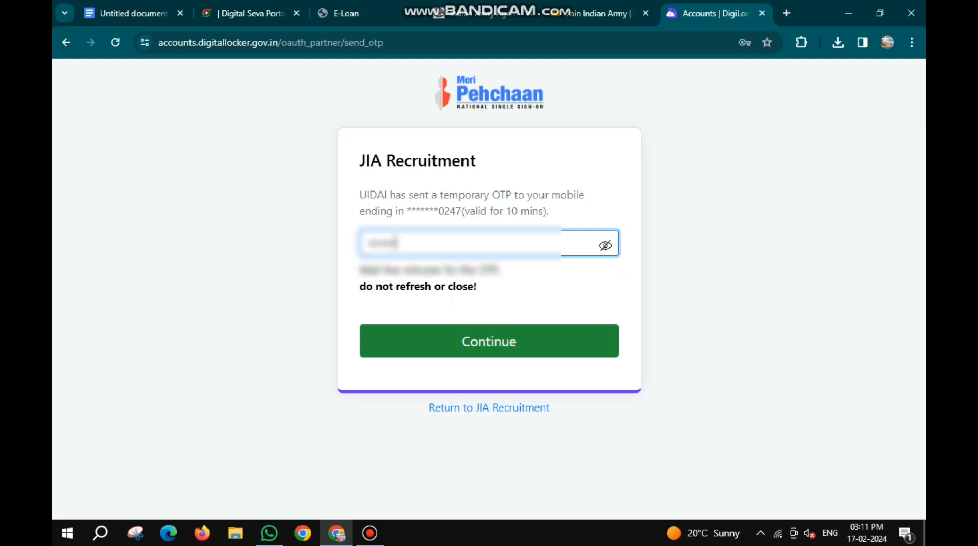
left_click(489, 342)
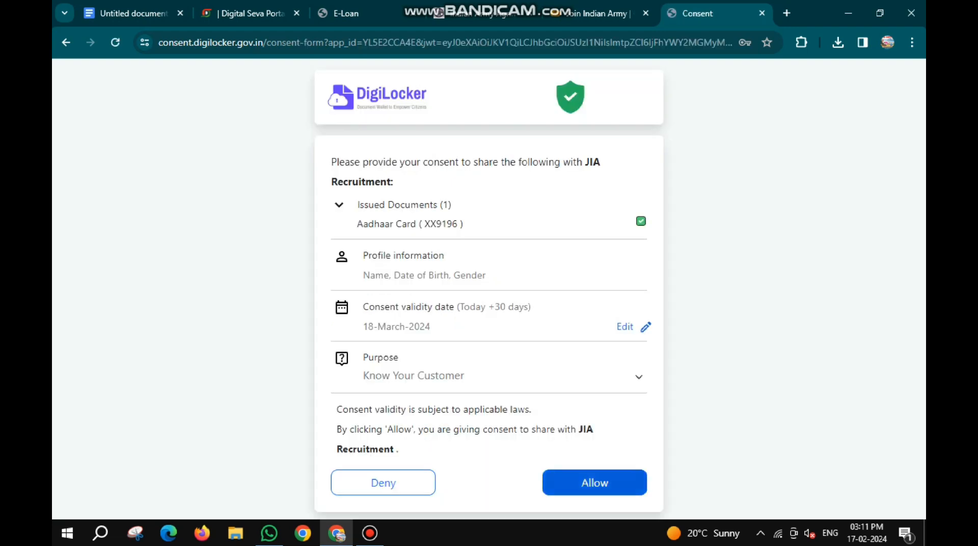
left_click(595, 483)
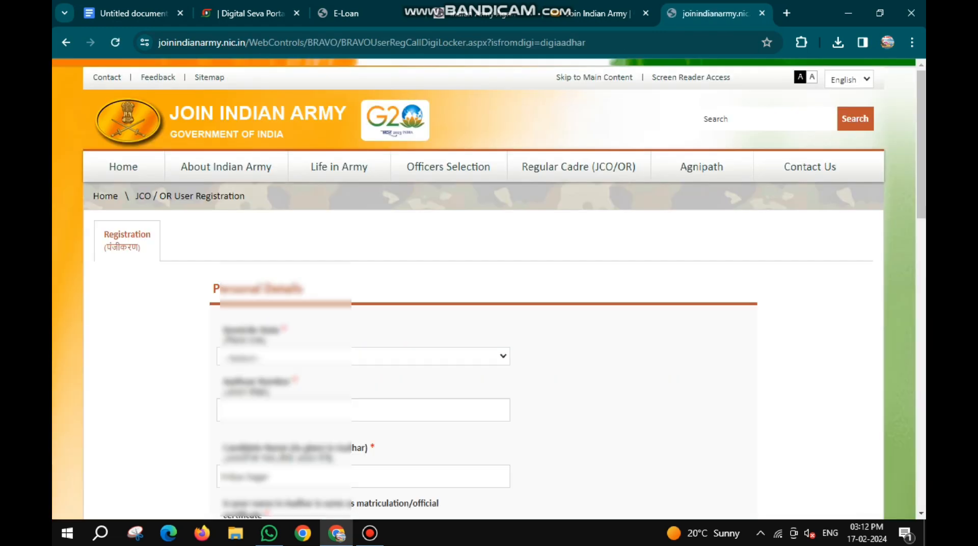
- Set the domicile state to UTTAR PRADESH and fill in the candidate's Aadhaar number under Personal Details
scroll(489, 288, "down", 3)
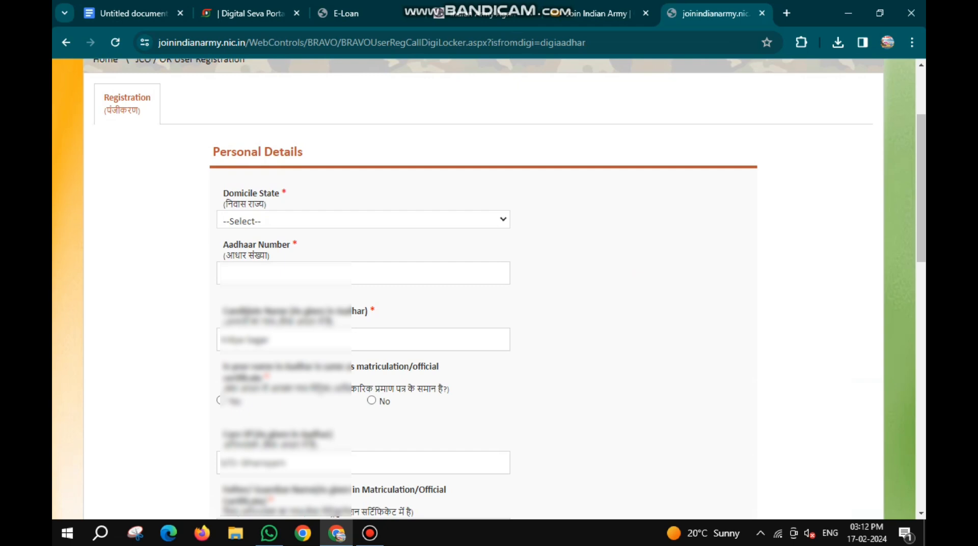
left_click(364, 219)
scroll(358, 431, "down", 6)
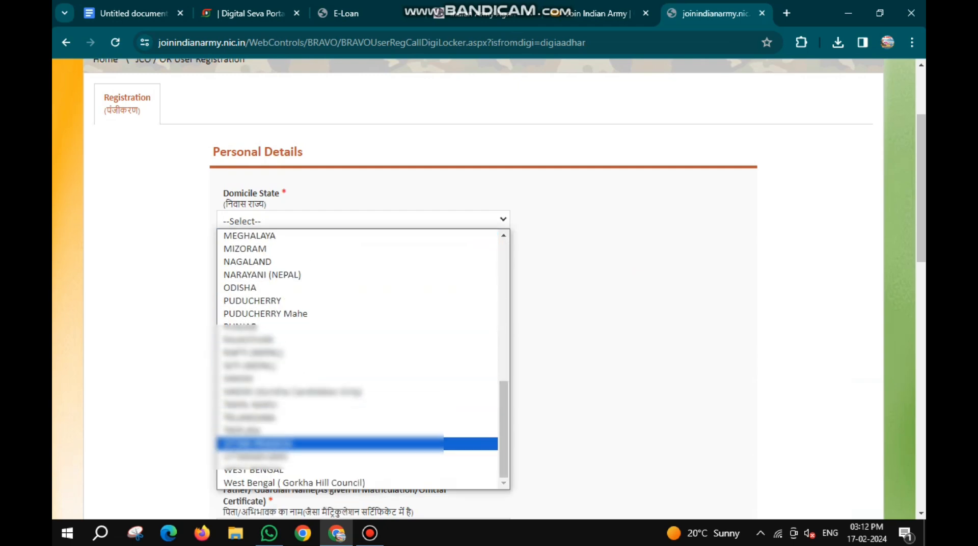
left_click(326, 443)
left_click(326, 273)
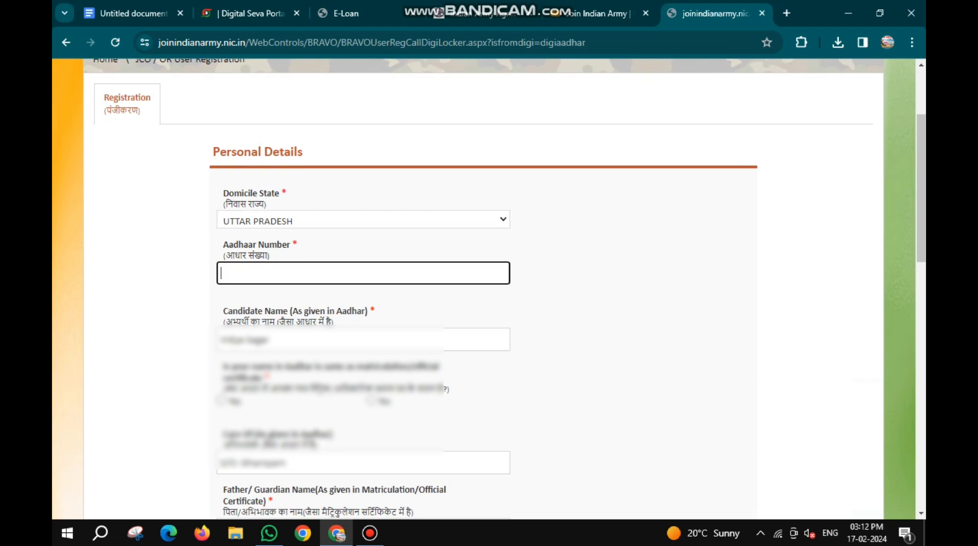
key("ctrl+v")
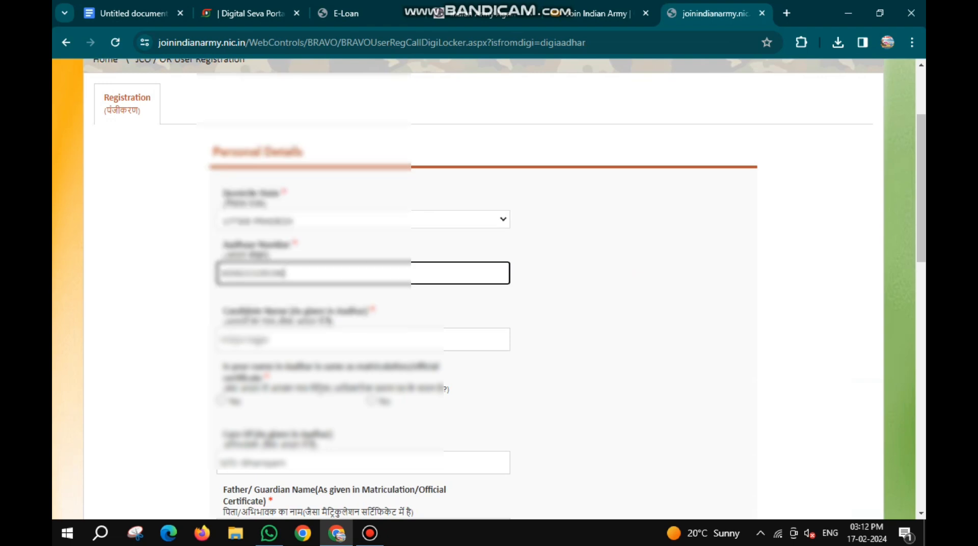
- Answer Yes to whether the name in Aadhaar is the same as in the matriculation certificate
scroll(484, 289, "down", 1)
scroll(484, 289, "down", 1)
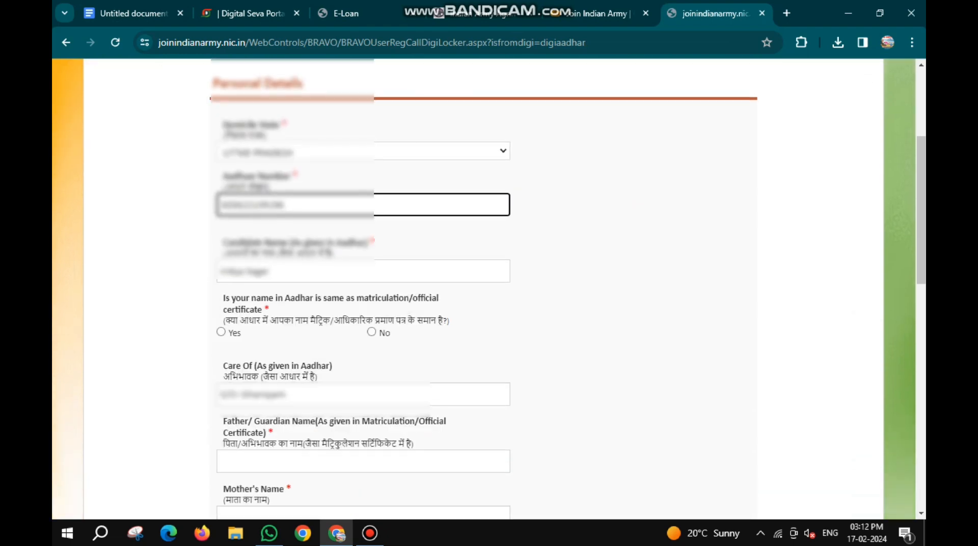
scroll(484, 289, "down", 3)
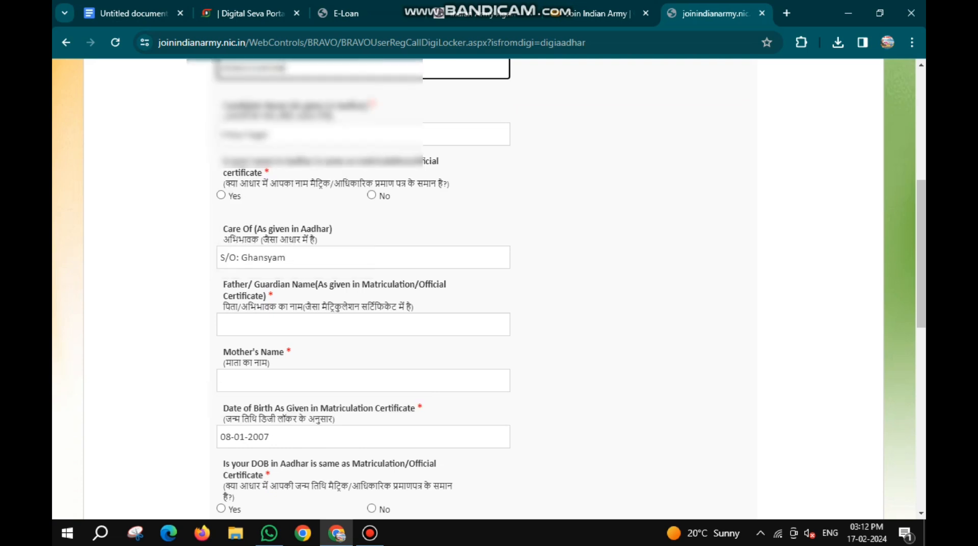
left_click(222, 195)
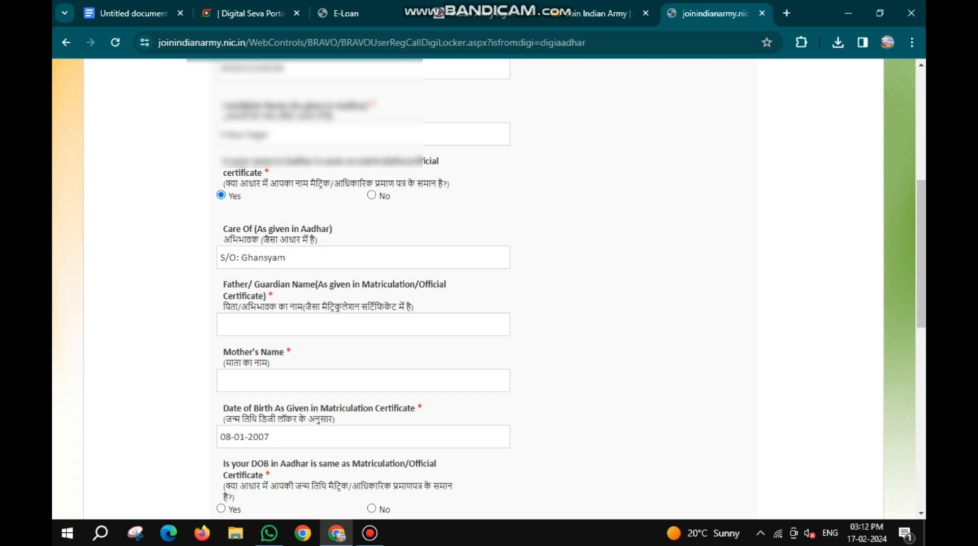
- Fill in the father's or guardian's name as given in the certificate and the mother's name
scroll(364, 285, "down", 1)
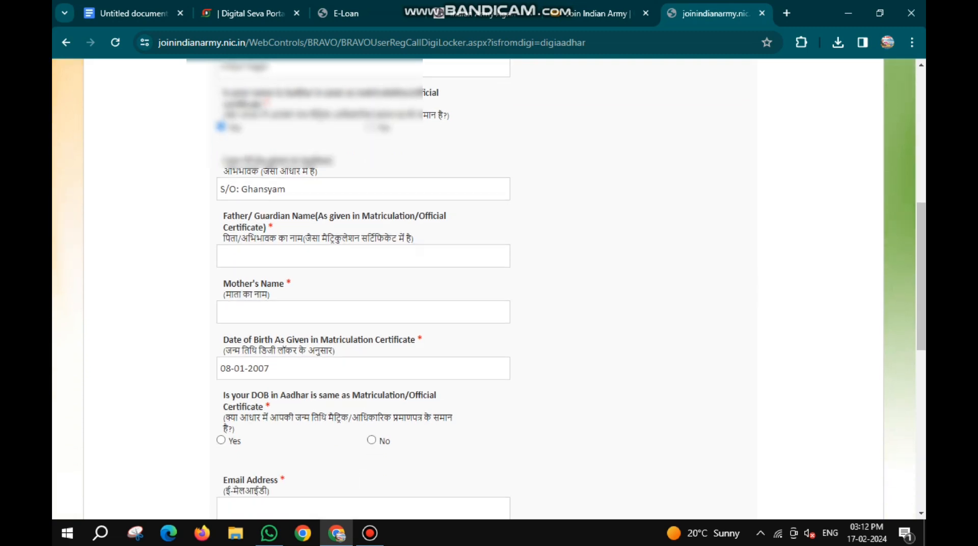
key("Tab")
key("Tab")
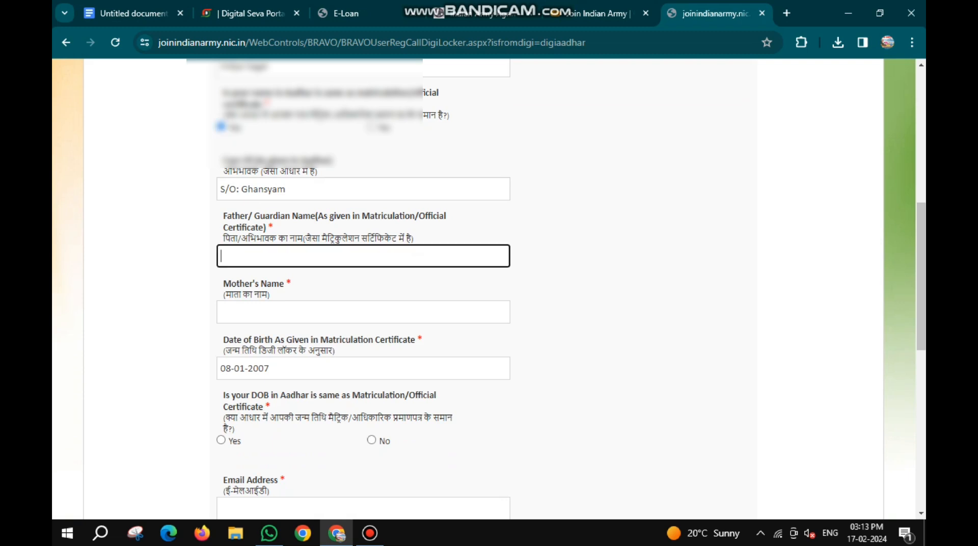
type("GHANSYAM")
key("Tab")
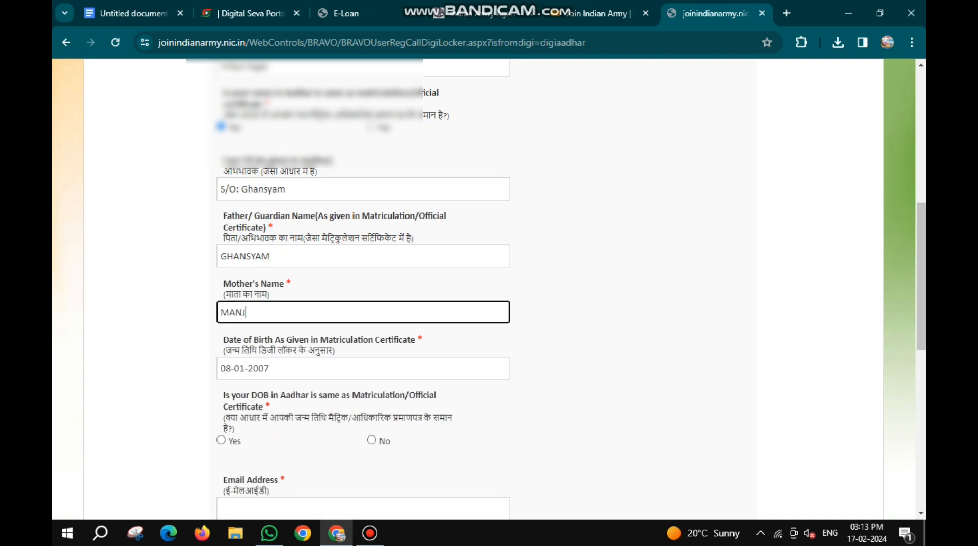
- Answer Yes to the date of birth matching the certificate, and fill in the candidate's email address and mobile number
scroll(363, 285, "down", 3)
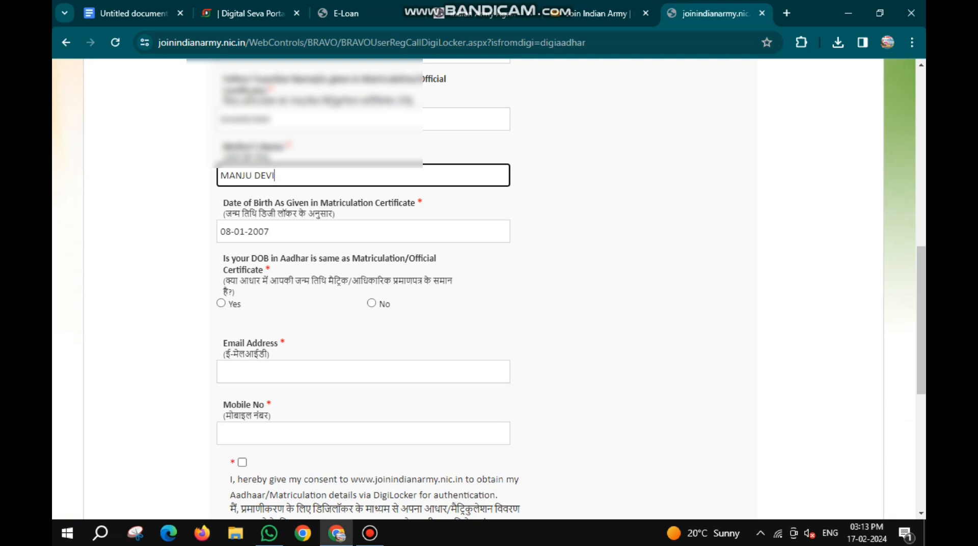
scroll(363, 286, "down", 3)
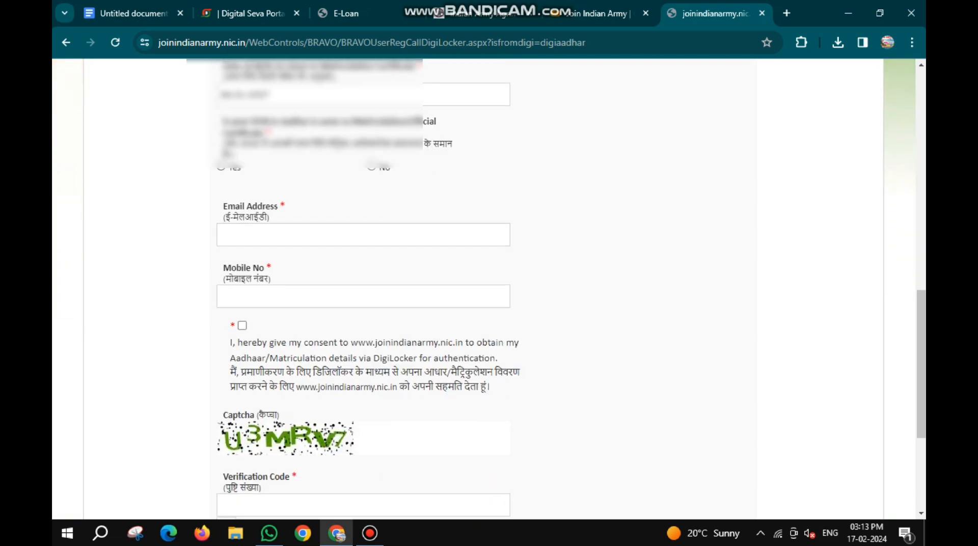
left_click(222, 167)
scroll(363, 285, "down", 1)
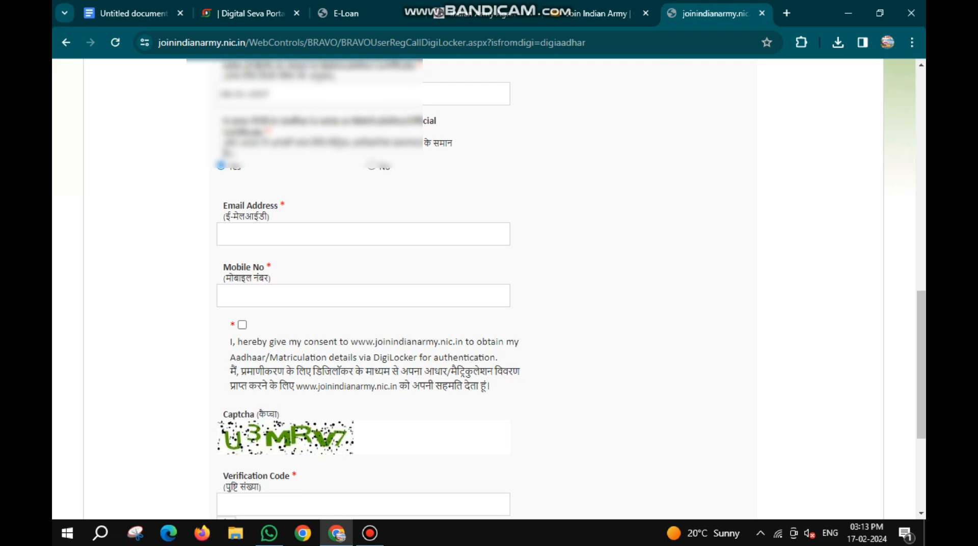
left_click(364, 166)
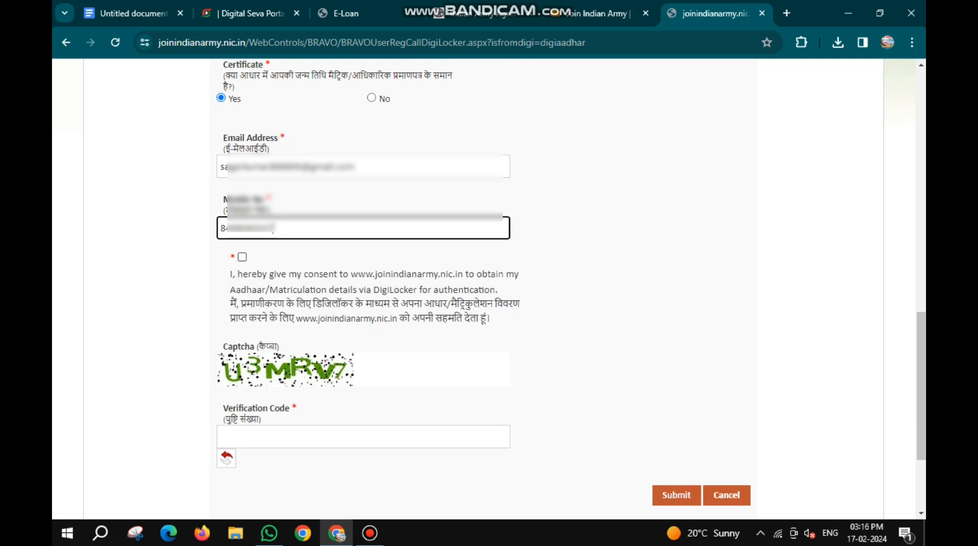
- Give consent to obtain the details via DigiLocker, enter the captcha verification code and submit the registration form
left_click(242, 257)
left_click(363, 437)
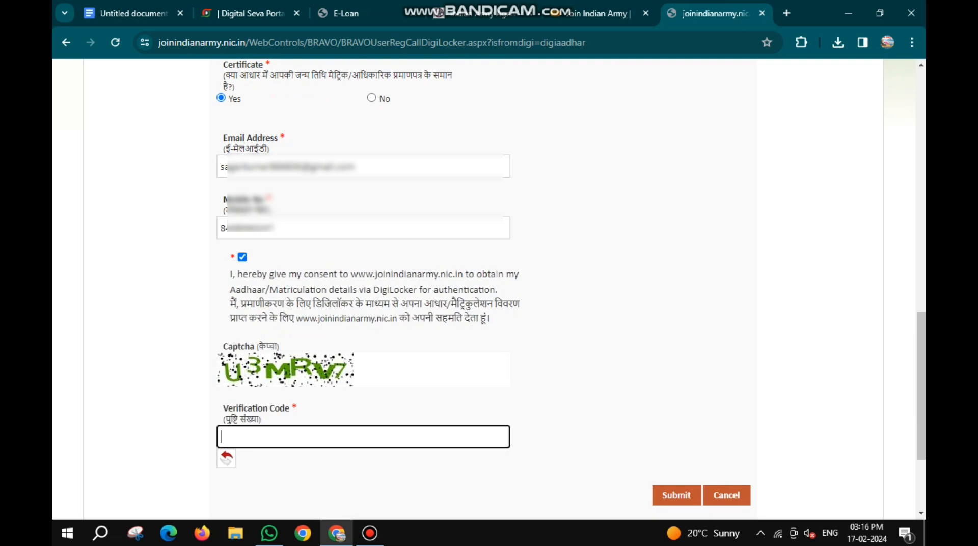
type("U3MRV7")
left_click(676, 495)
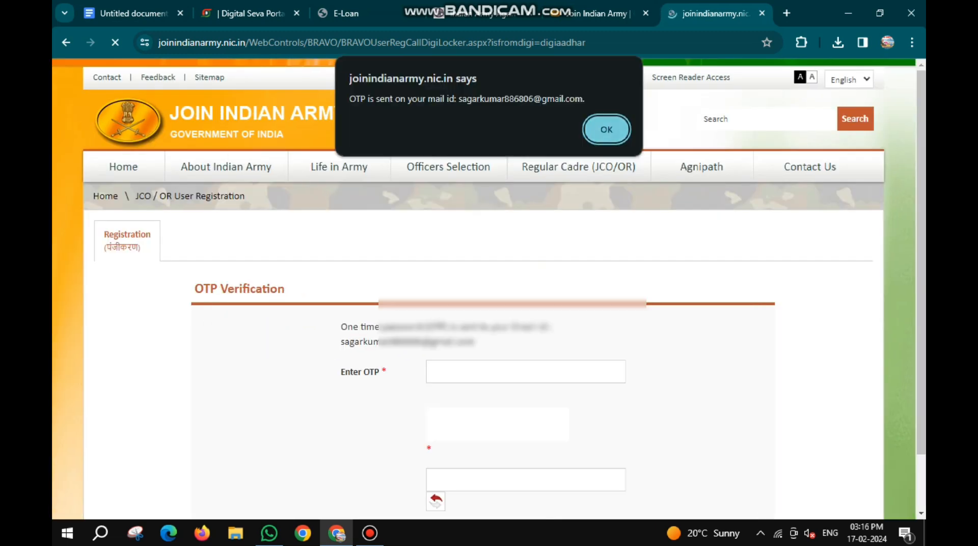
- Enter the OTP sent to the candidate's email and the captcha code, and submit the OTP verification
key("Return")
left_click(526, 372)
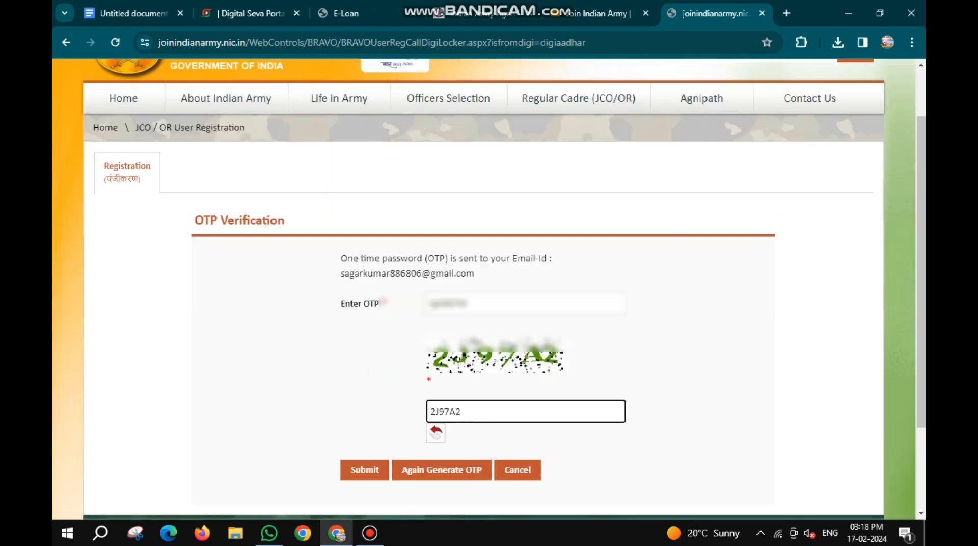
left_click(365, 470)
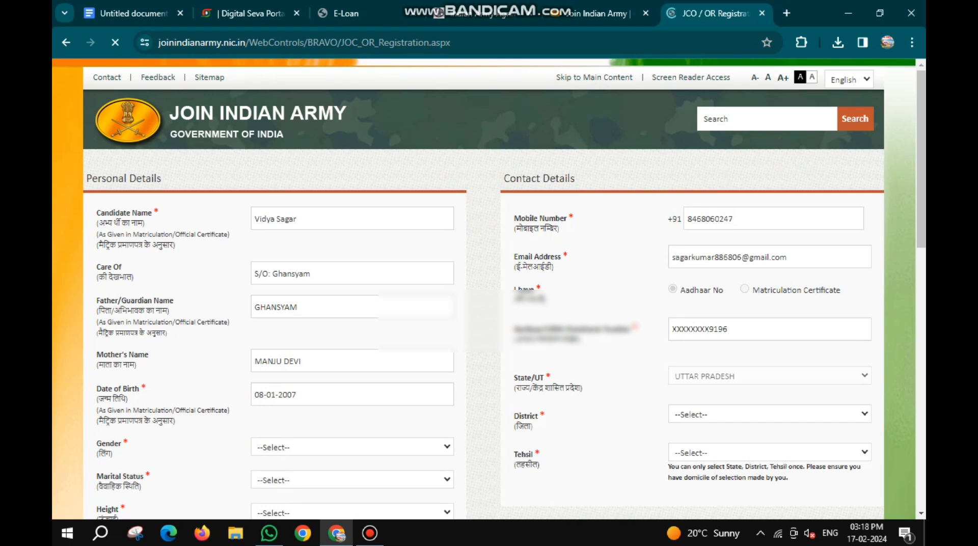
- Set the candidate's gender to Male in the personal details and confirm the choice
scroll(484, 289, "up", 7)
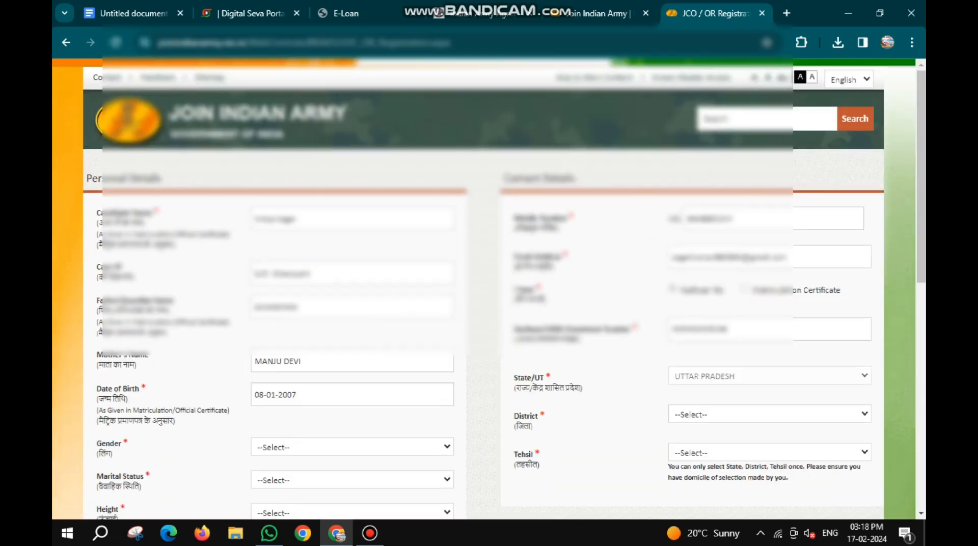
scroll(484, 289, "down", 3)
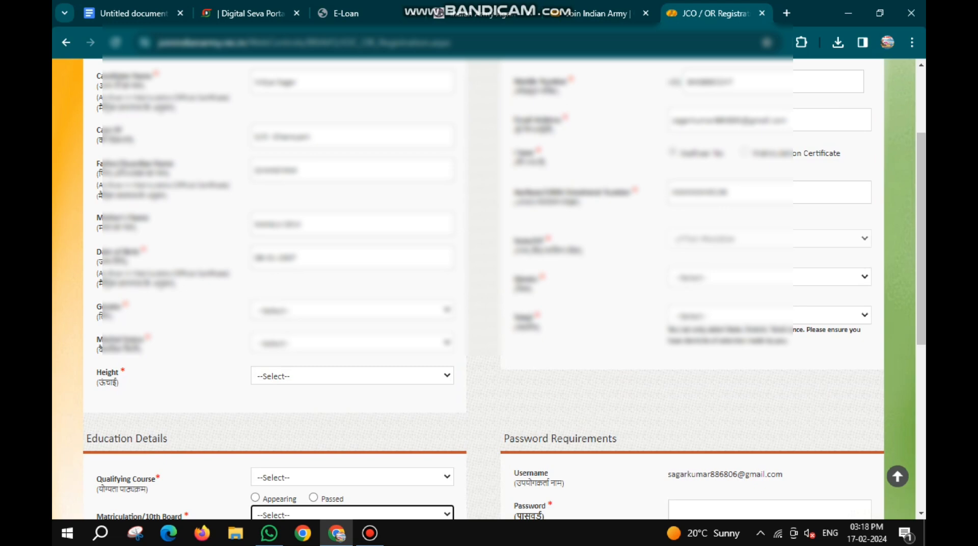
left_click(352, 308)
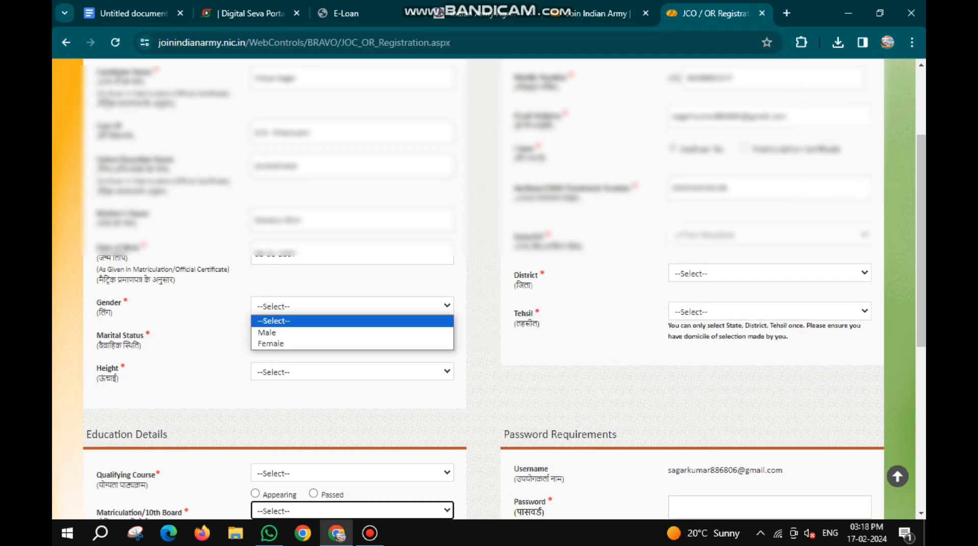
left_click(316, 332)
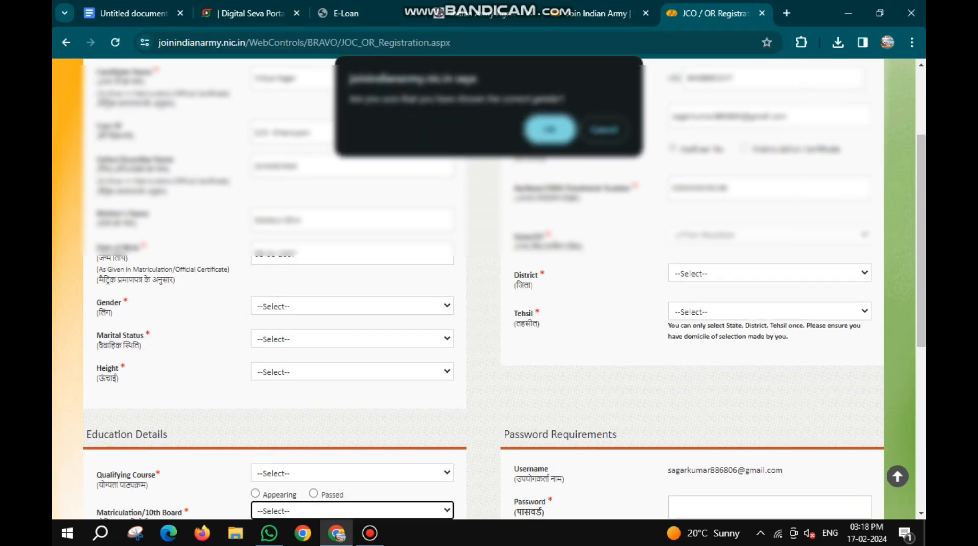
key("Return")
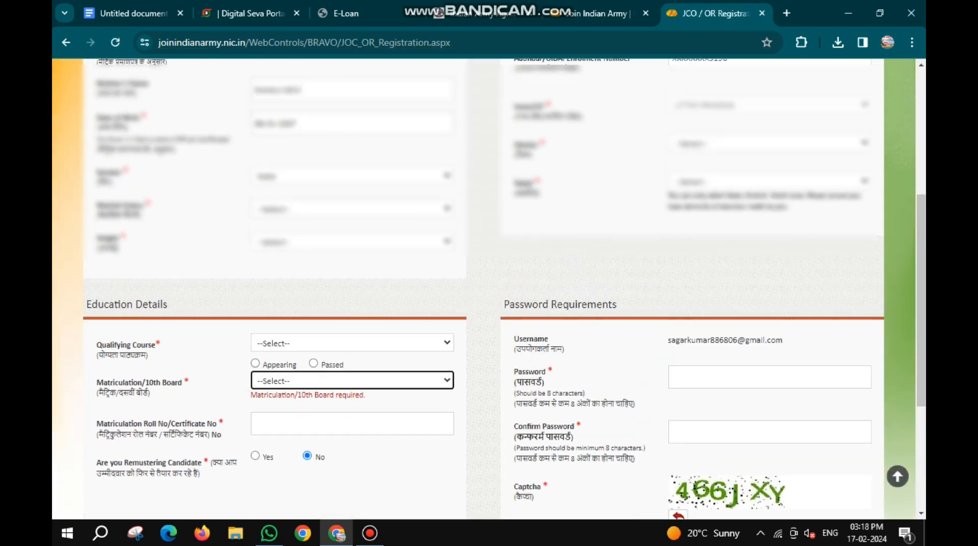
- Set the marital status to Unmarried and the height to 172 cm
left_click(352, 209)
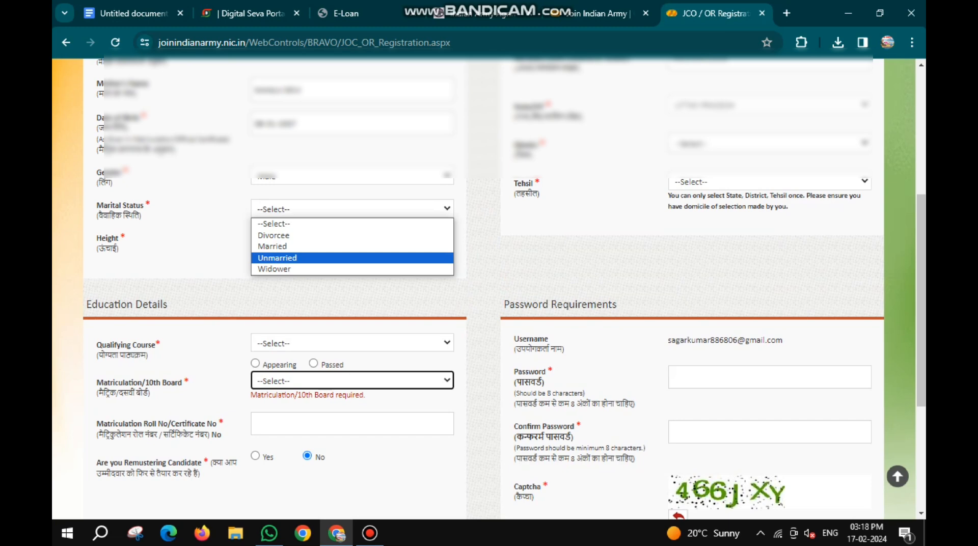
key("Return")
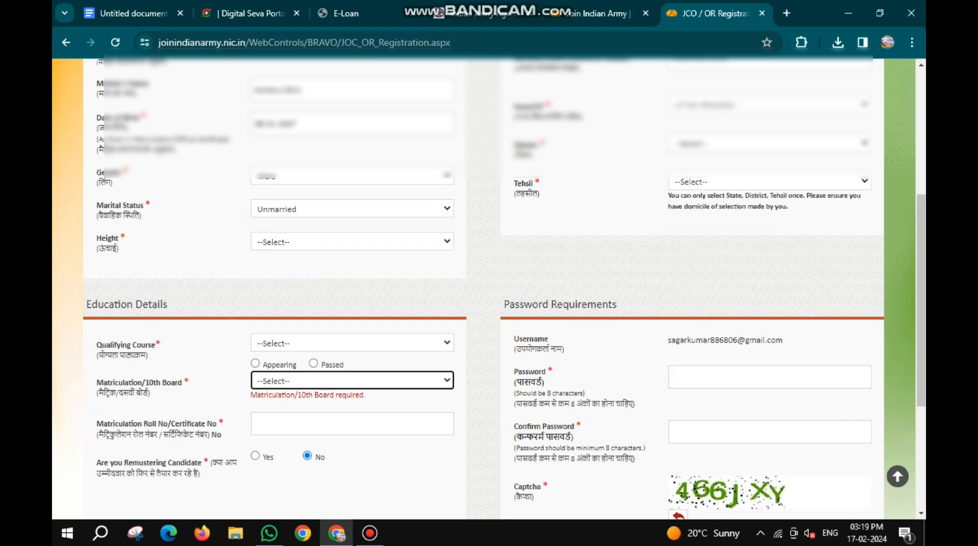
left_click(352, 241)
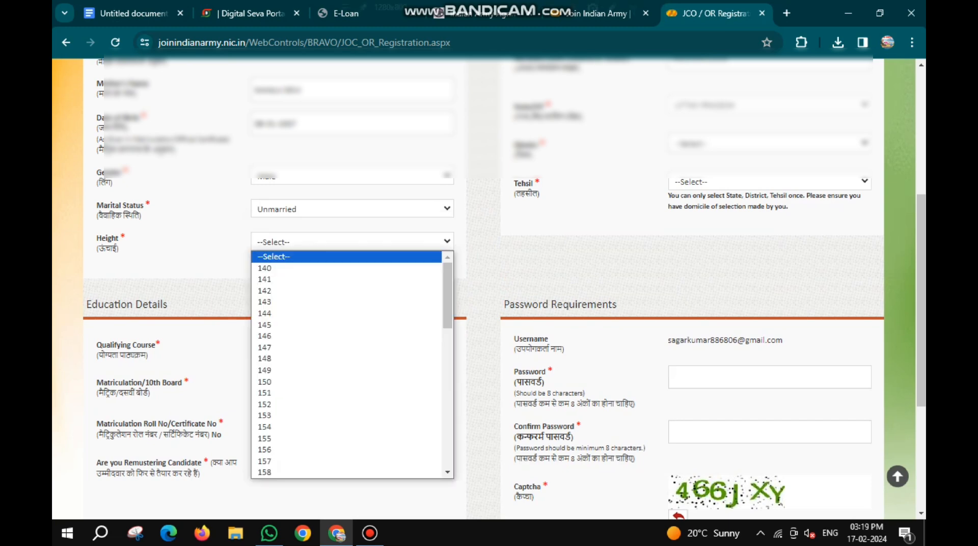
scroll(347, 385, "down", 2)
scroll(347, 358, "down", 3)
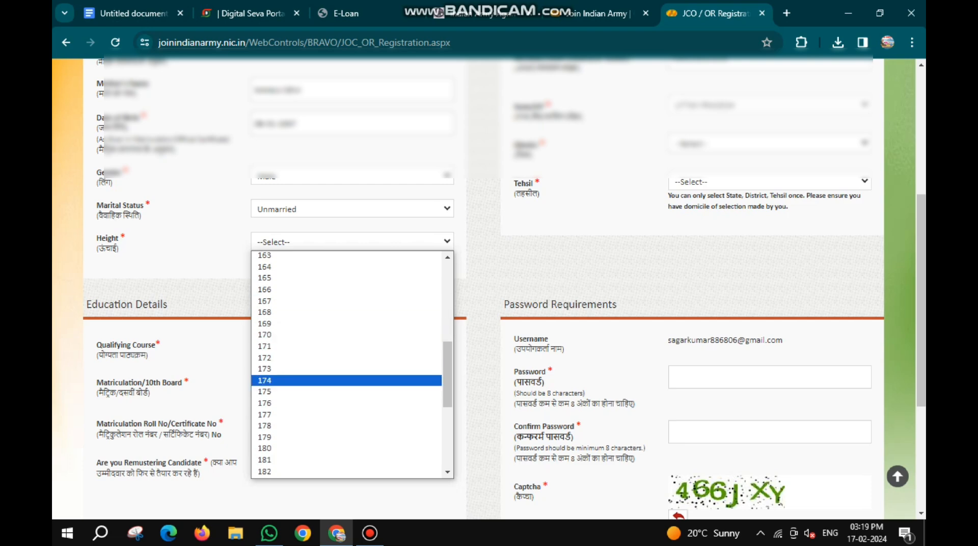
left_click(346, 358)
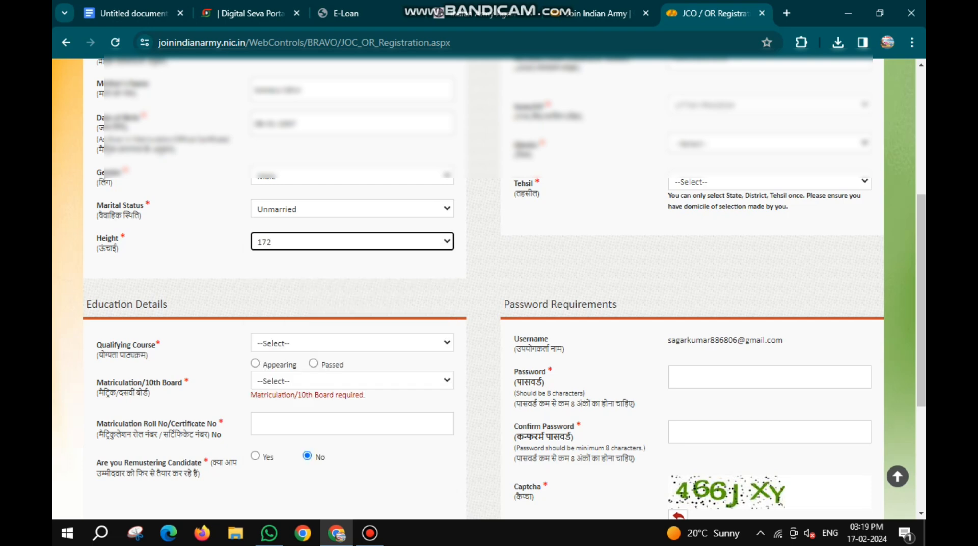
- Choose PRATAPGARH as the district and Patti as the tehsil in the contact details
scroll(489, 289, "up", 4)
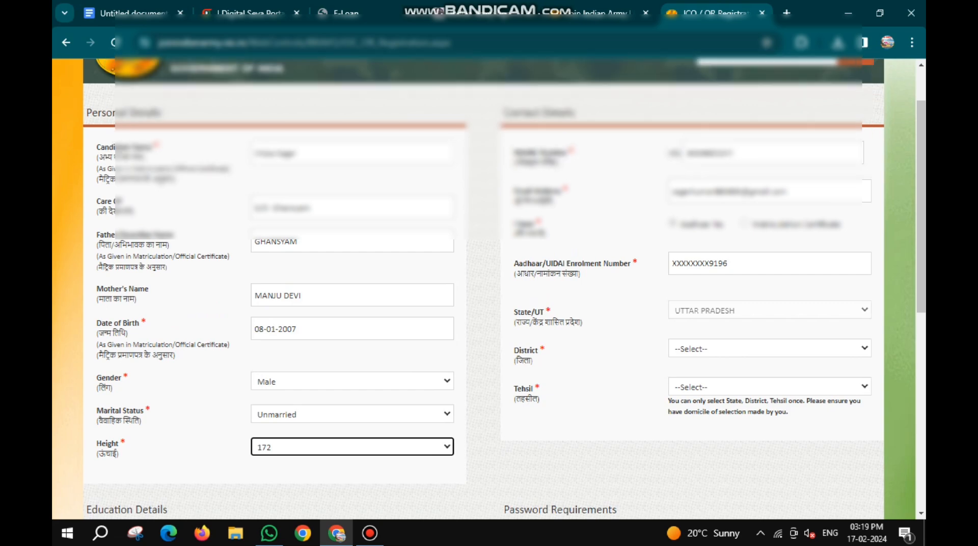
left_click(769, 349)
type("pr")
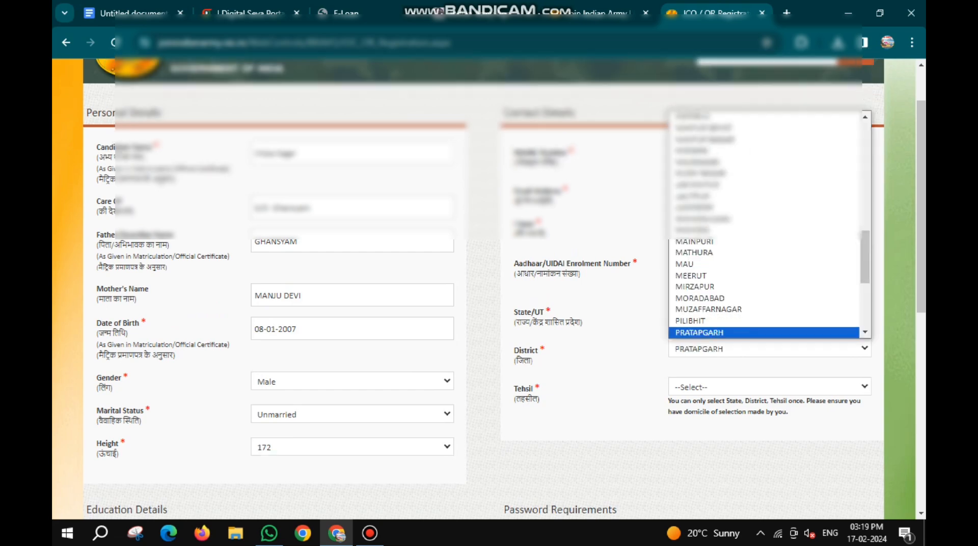
key("Return")
scroll(484, 285, "down", 1)
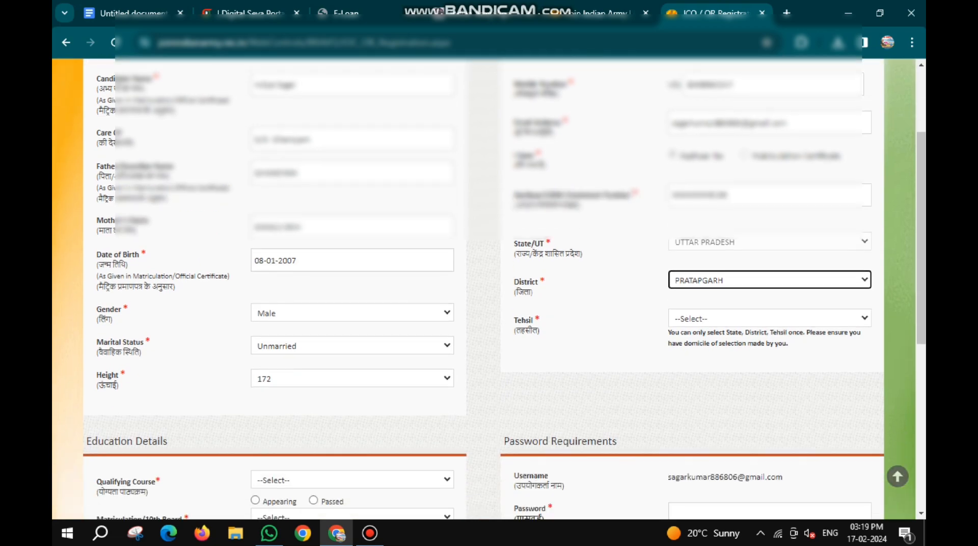
left_click(770, 319)
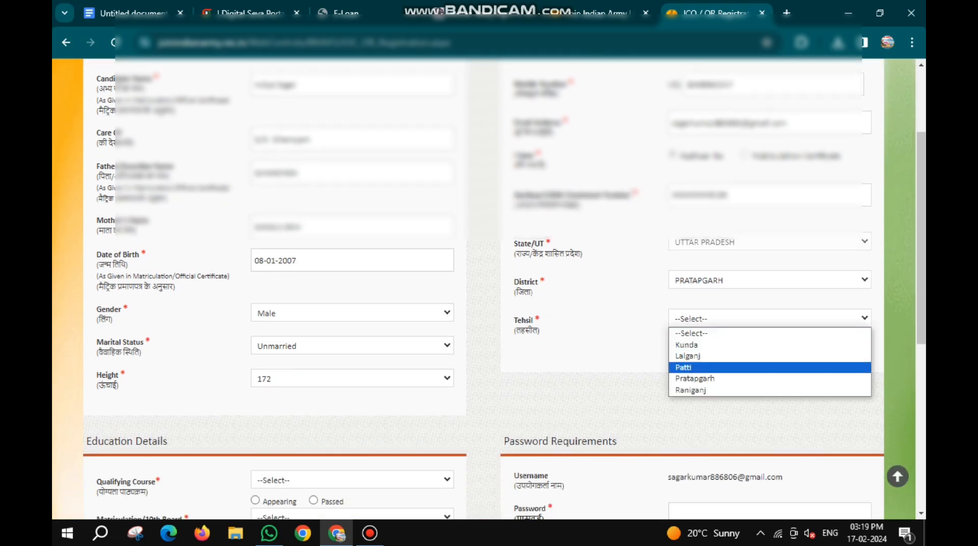
key("Down")
key("Return")
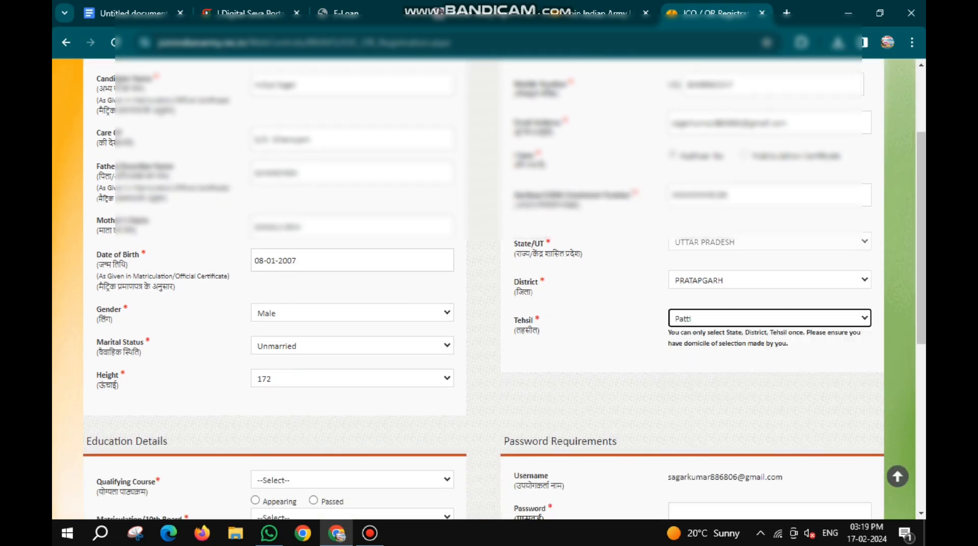
- Set the qualifying course to 10th with the status Passed in the education details
scroll(485, 285, "down", 2)
scroll(489, 285, "down", 1)
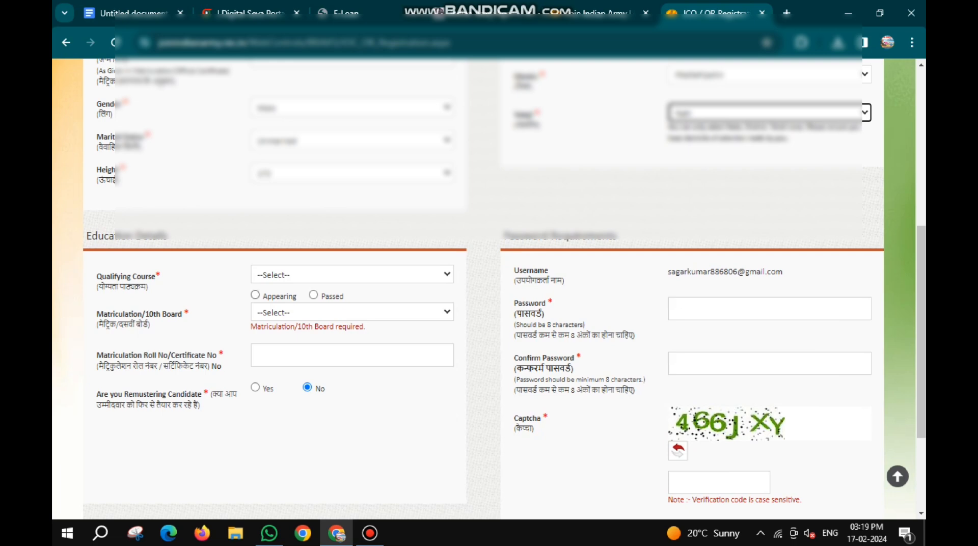
left_click(352, 275)
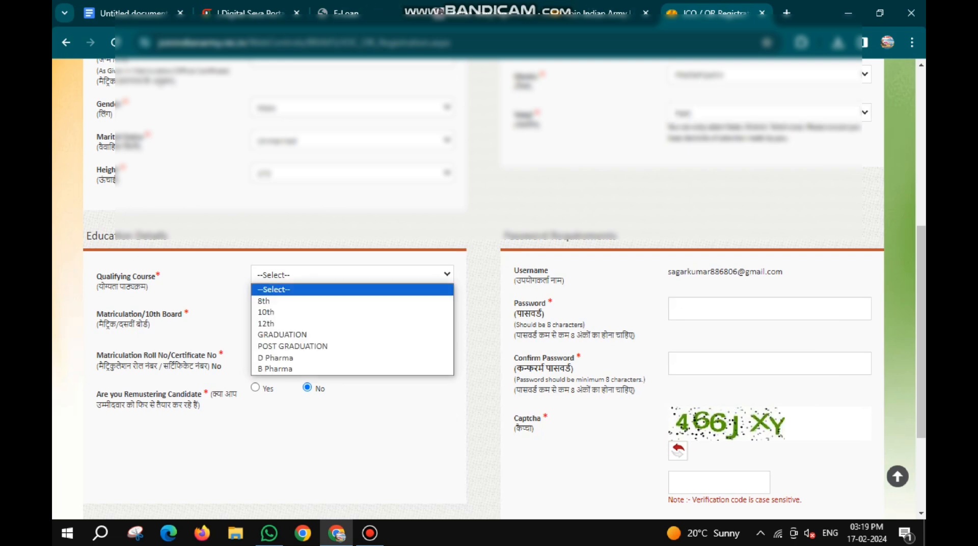
key("Down")
key("Down")
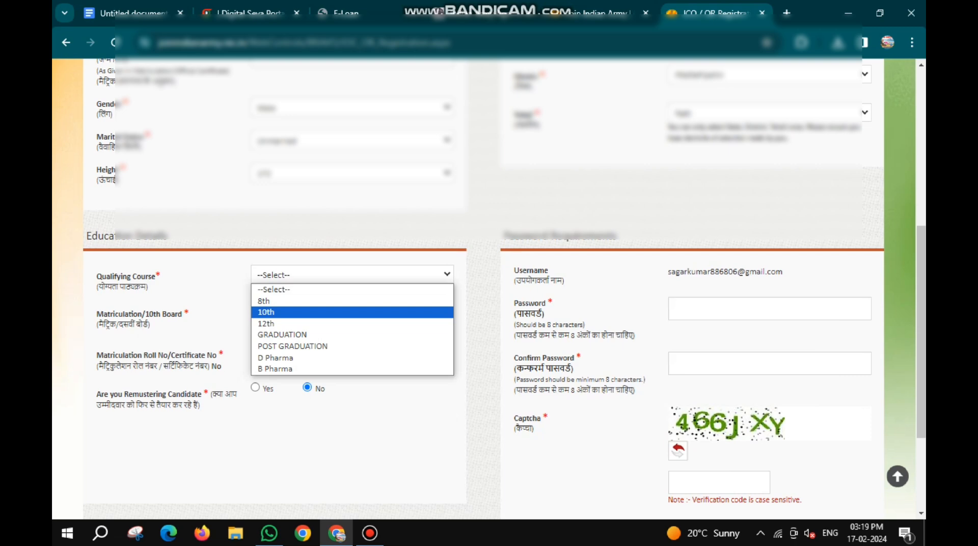
key("Return")
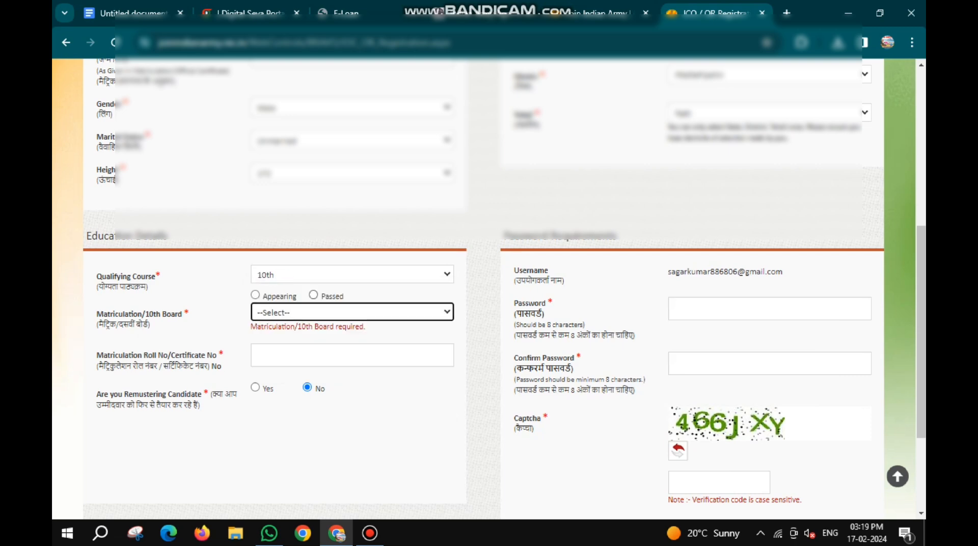
left_click(313, 295)
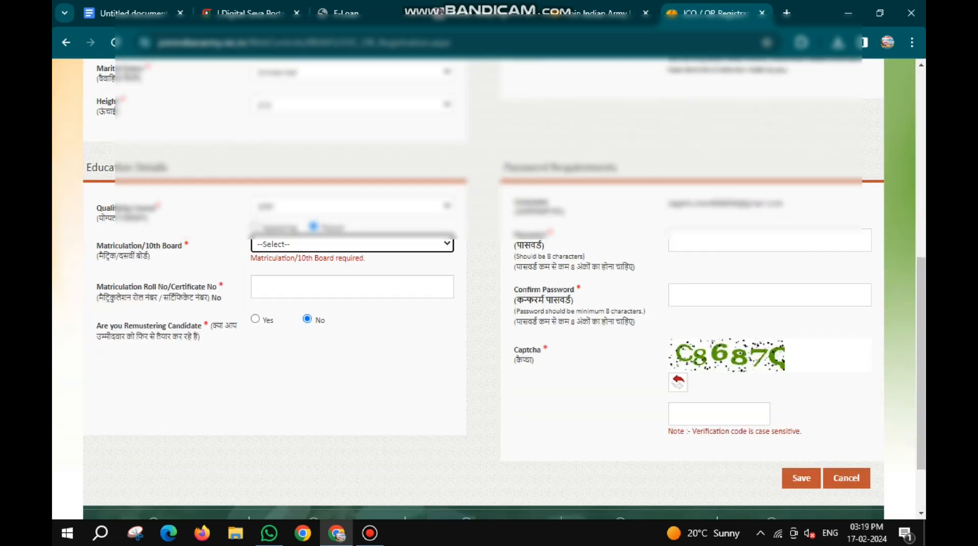
- Set the matriculation board to STATE BOARD for UTTAR PRADESH and enter the candidate's matriculation roll number
left_click(352, 244)
key("Down")
key("Down")
key("Down")
key("Down")
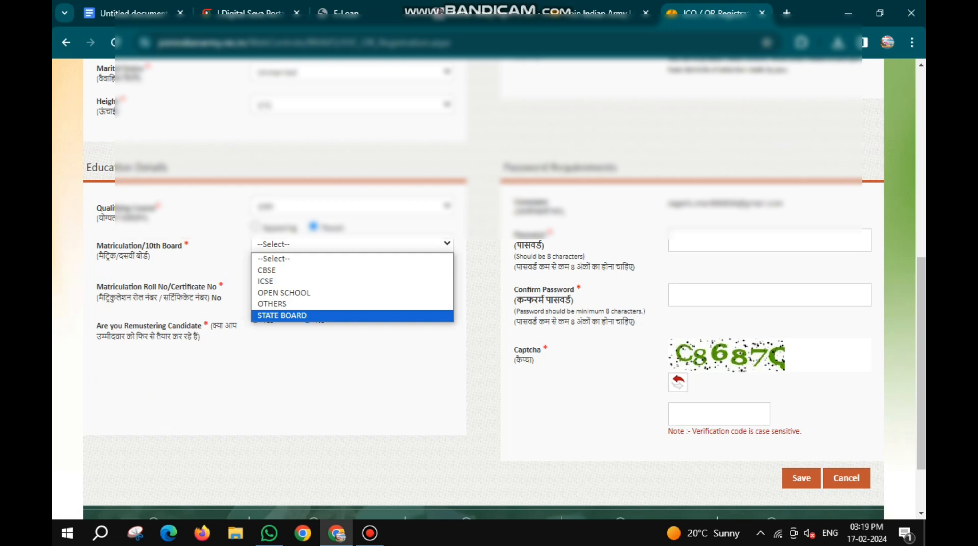
key("Return")
left_click(352, 282)
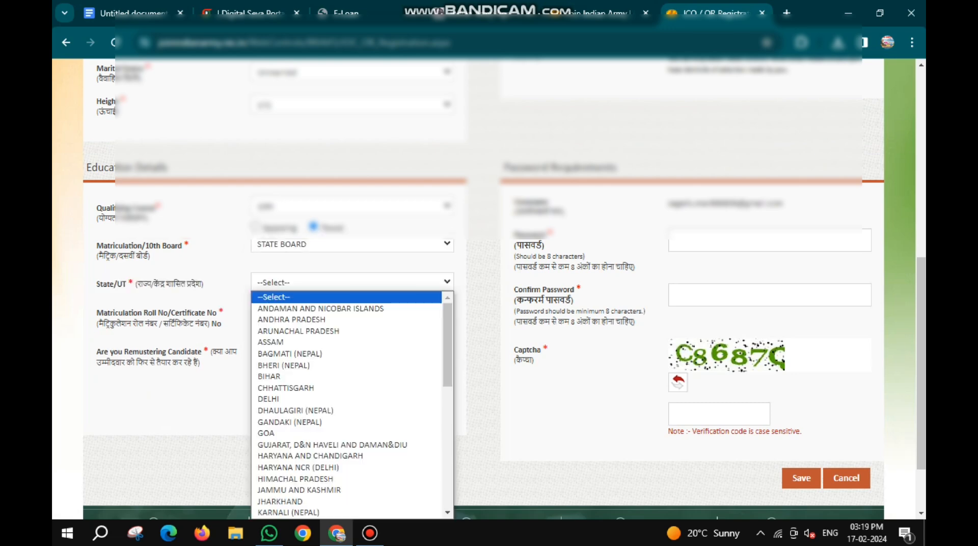
key("u")
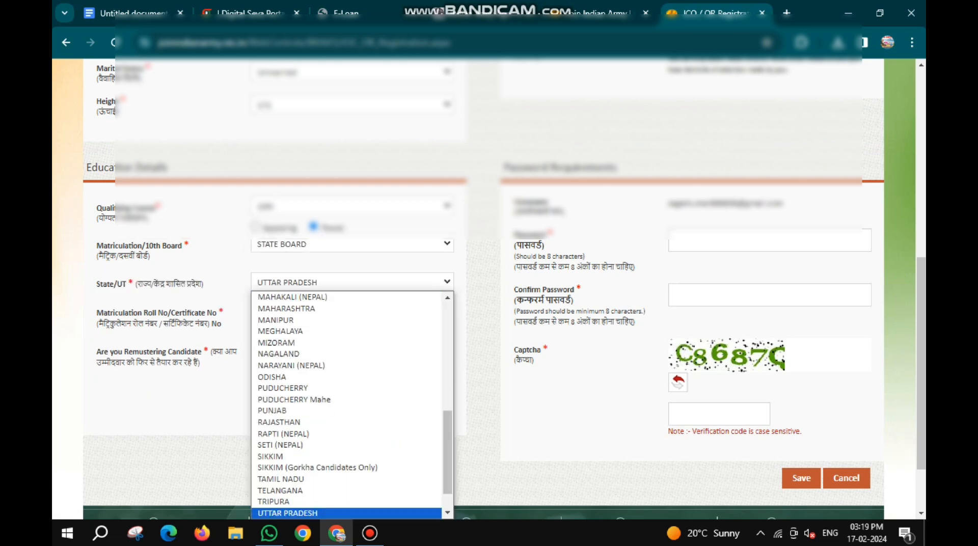
key("Return")
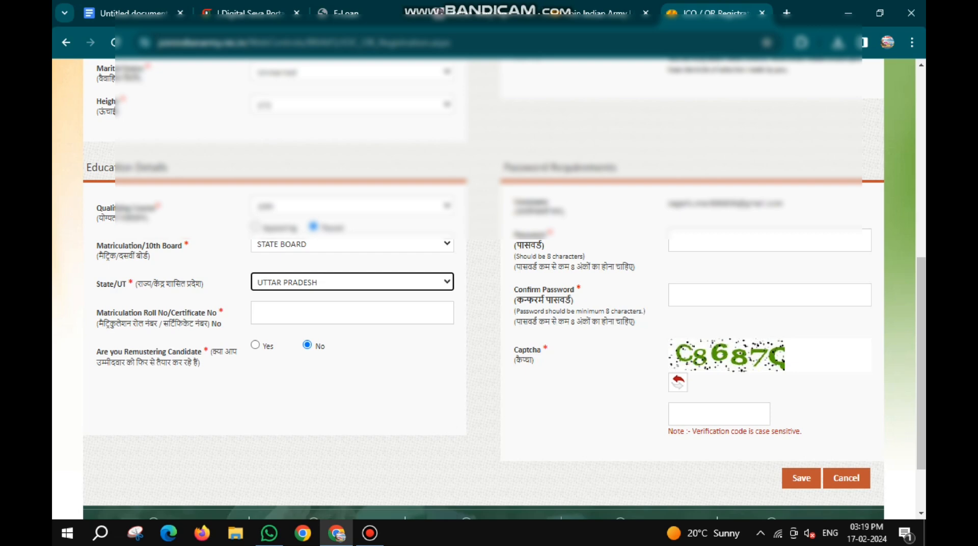
left_click(352, 313)
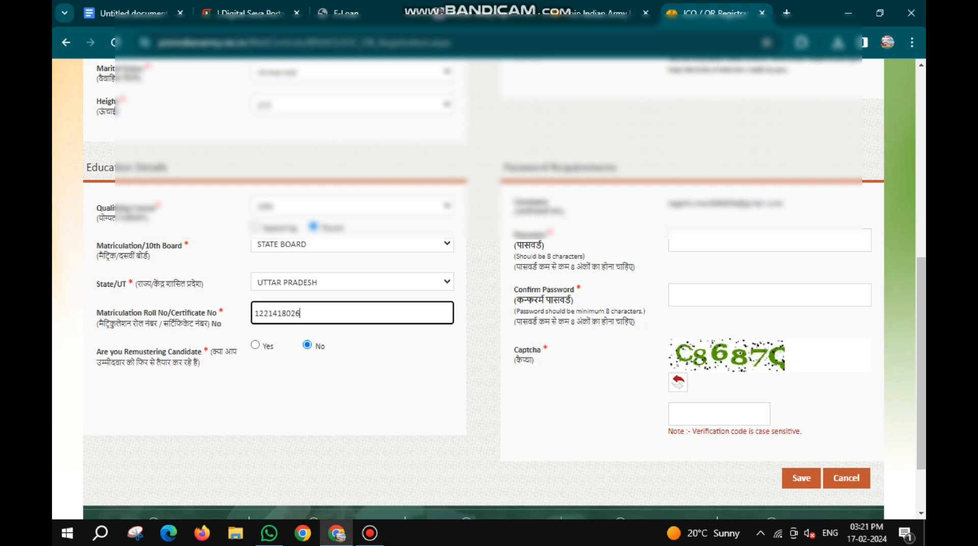
- Enter and confirm the account password, fill in the captcha verification code and save the registration
left_click(770, 240)
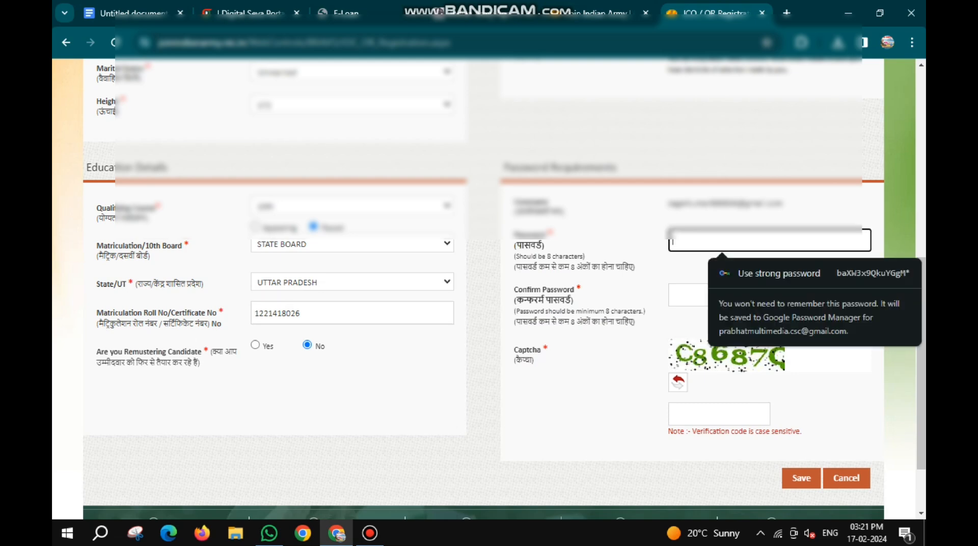
left_click(688, 295)
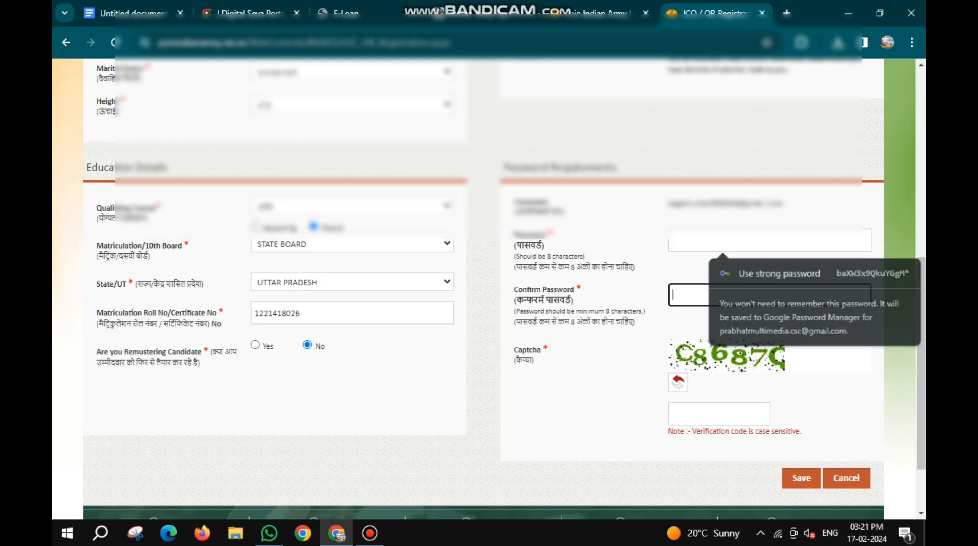
left_click(770, 239)
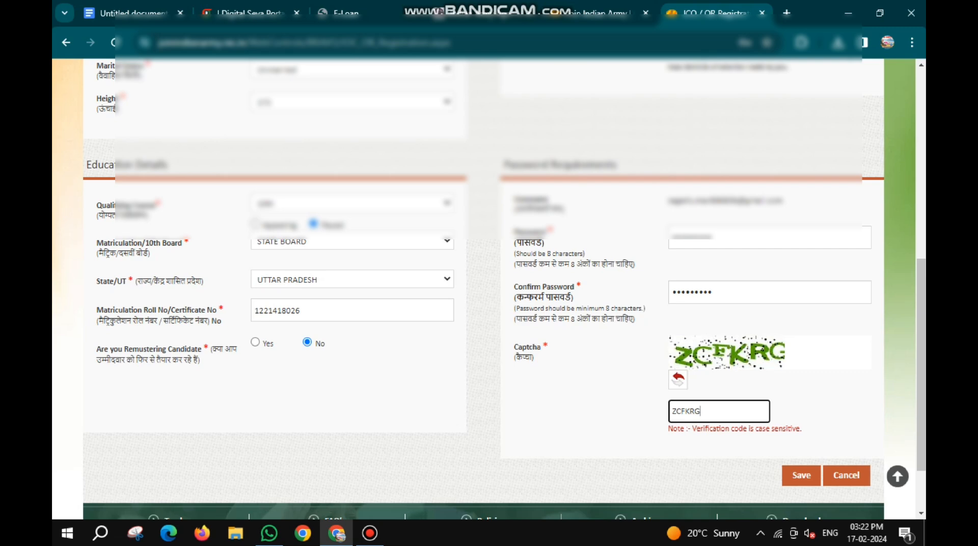
left_click(801, 475)
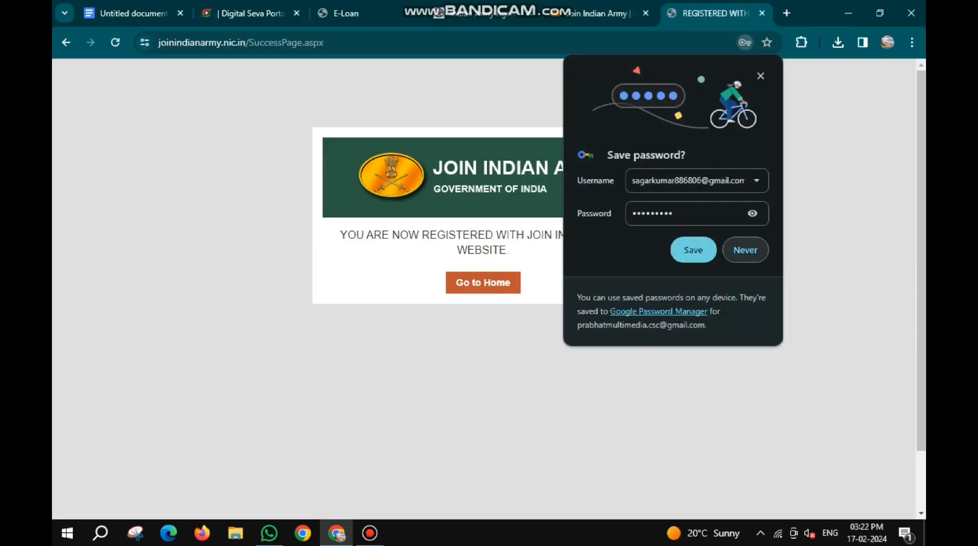
- Decline storing the password in the browser, and continue from the success page to the candidate's JCO / OR Eligibility page
left_click(746, 250)
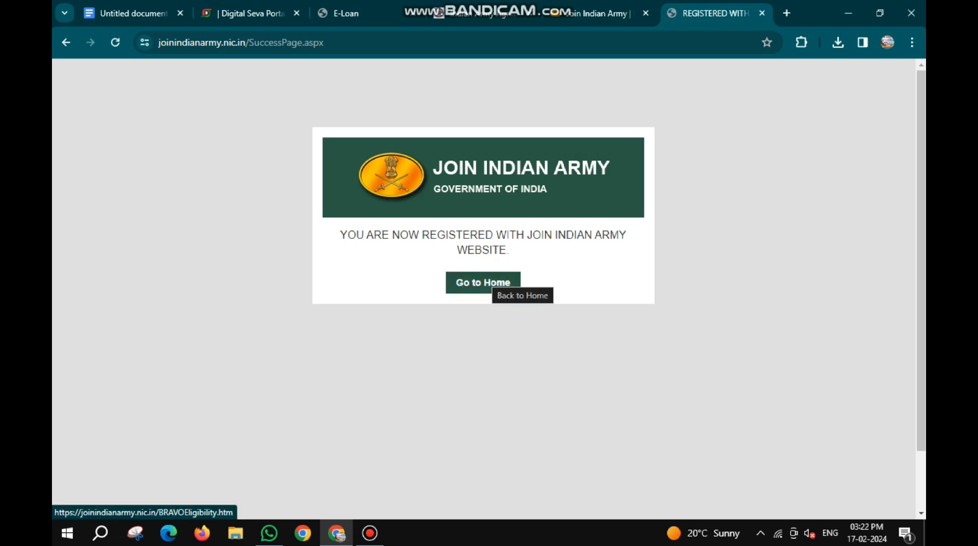
left_click(486, 283)
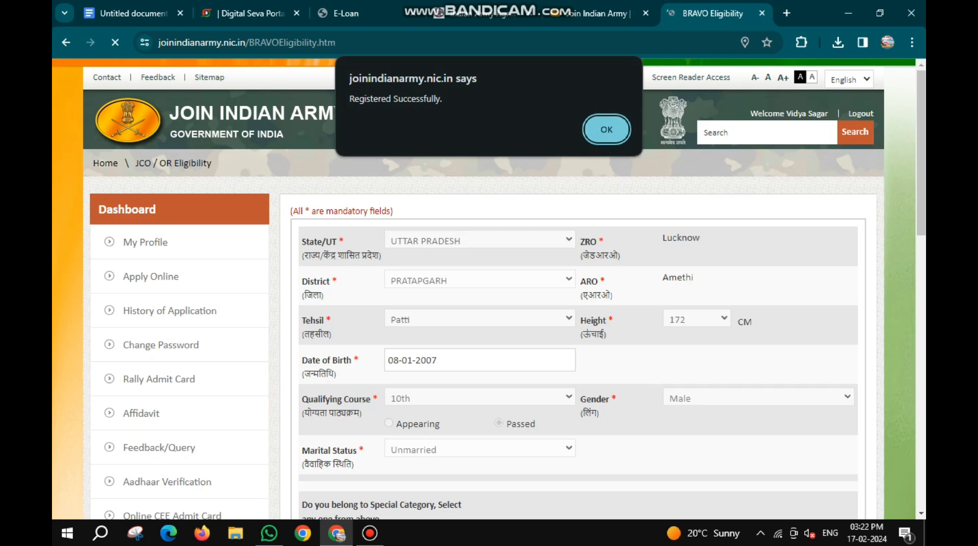
key("Return")
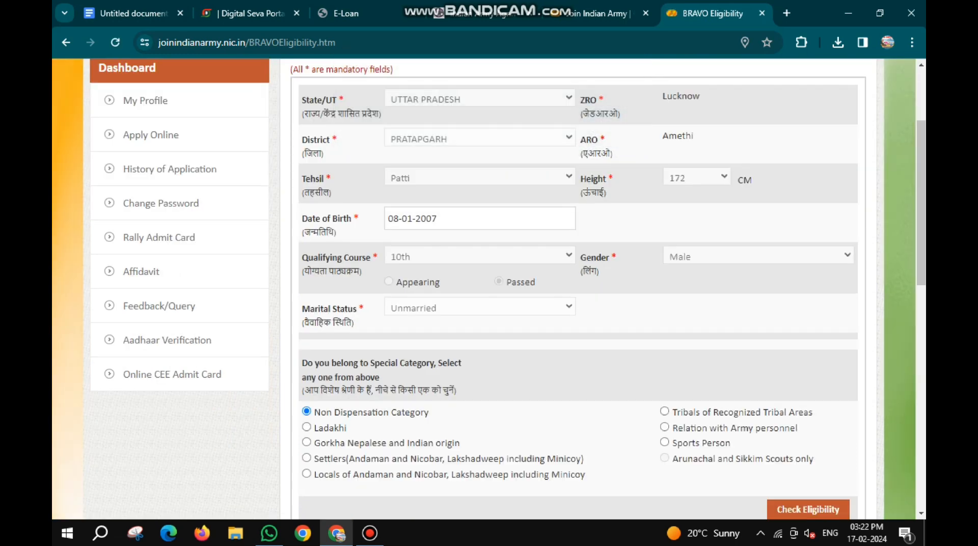
scroll(579, 290, "down", 1)
scroll(578, 291, "down", 1)
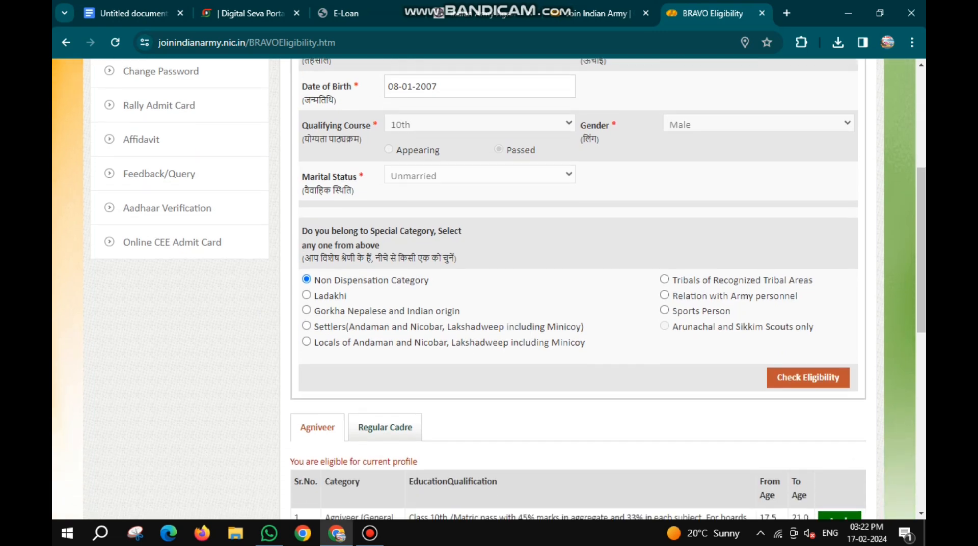
- Review the education qualifications and age limits of the Agniveer categories, in particular the marks criteria for General Duty
scroll(578, 291, "down", 1)
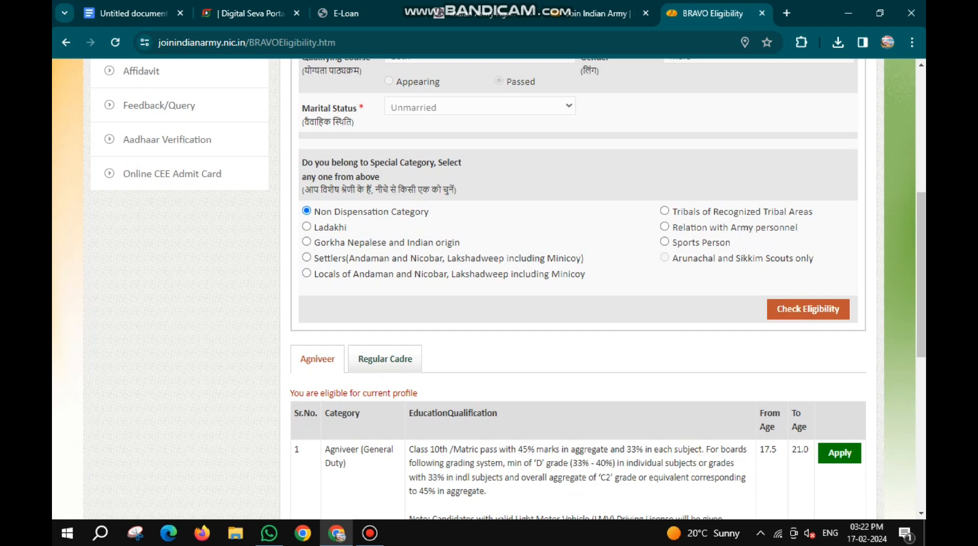
scroll(578, 290, "down", 3)
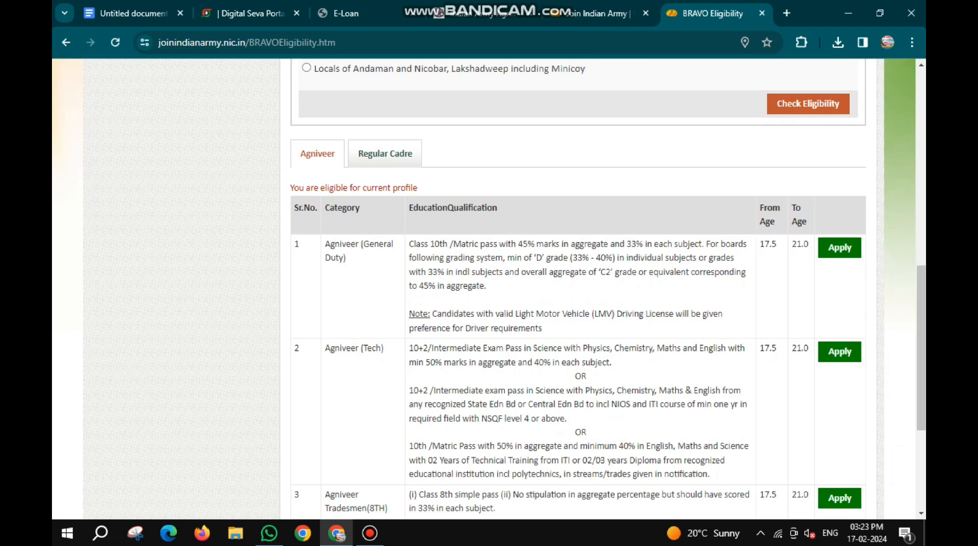
scroll(578, 290, "down", 3)
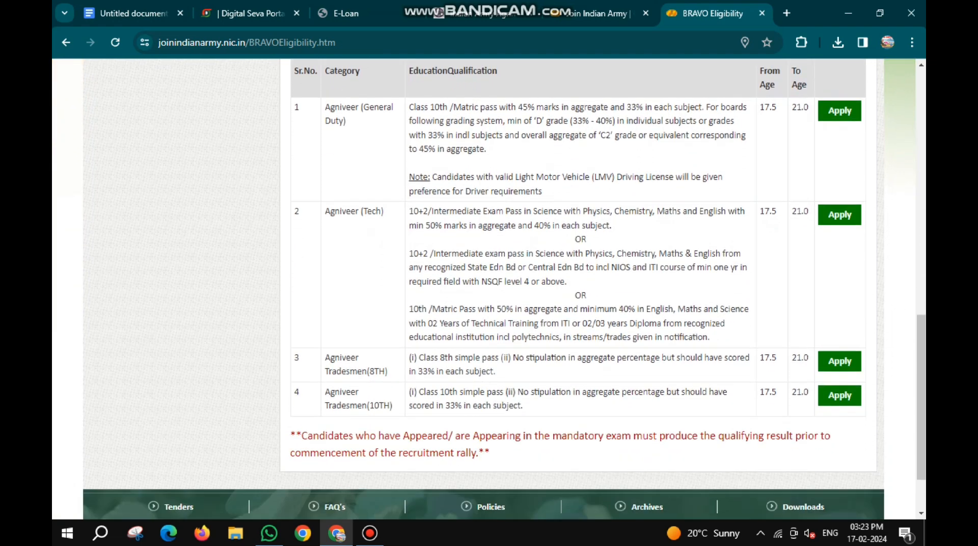
scroll(578, 291, "up", 4)
scroll(579, 290, "down", 1)
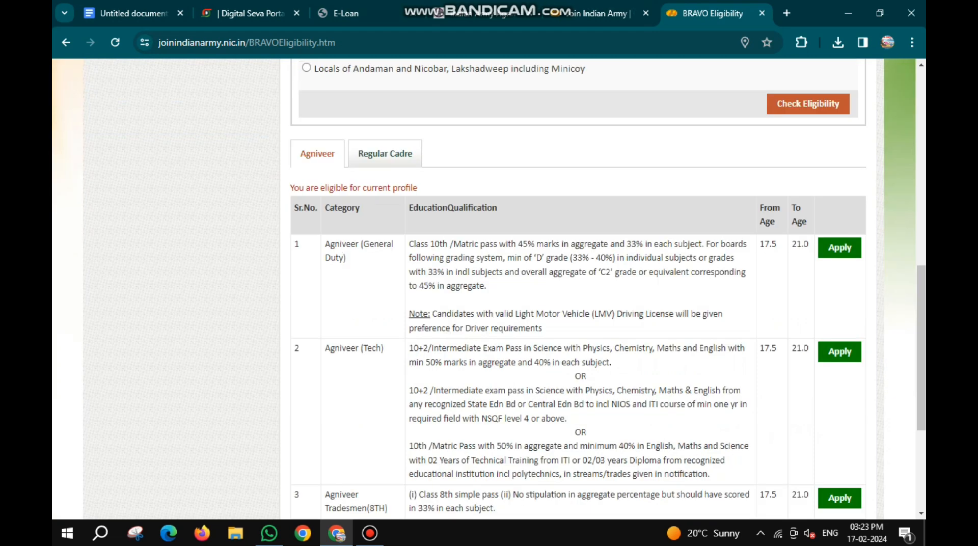
left_click_drag(409, 244, 487, 286)
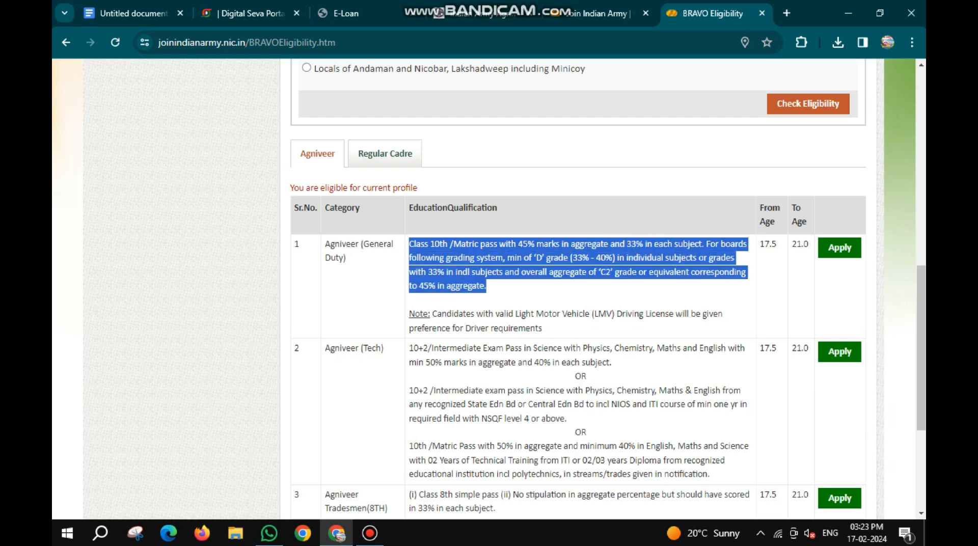
- Start the Agniveer application, acknowledge the registration message and continue past the application instructions to the Personal Information form
left_click(514, 288)
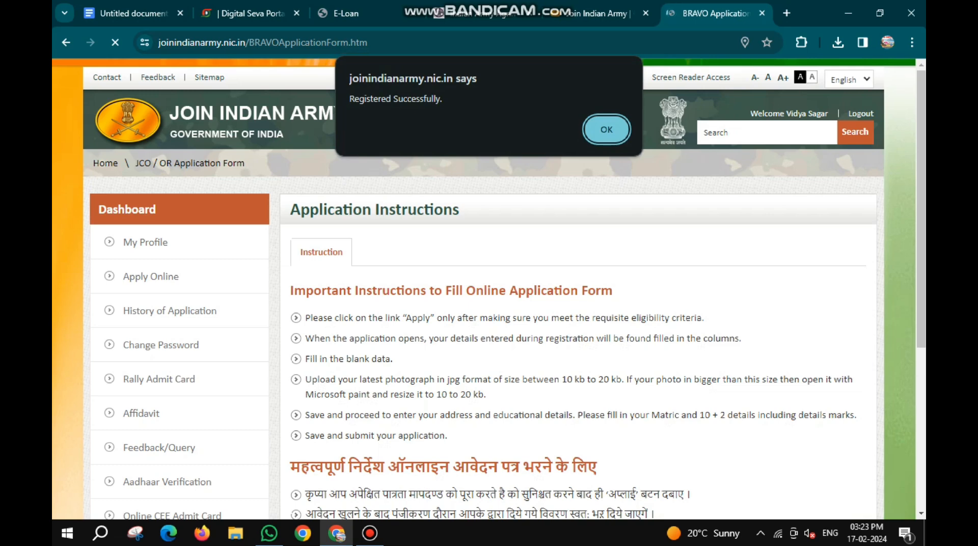
key("Return")
scroll(489, 289, "down", 1)
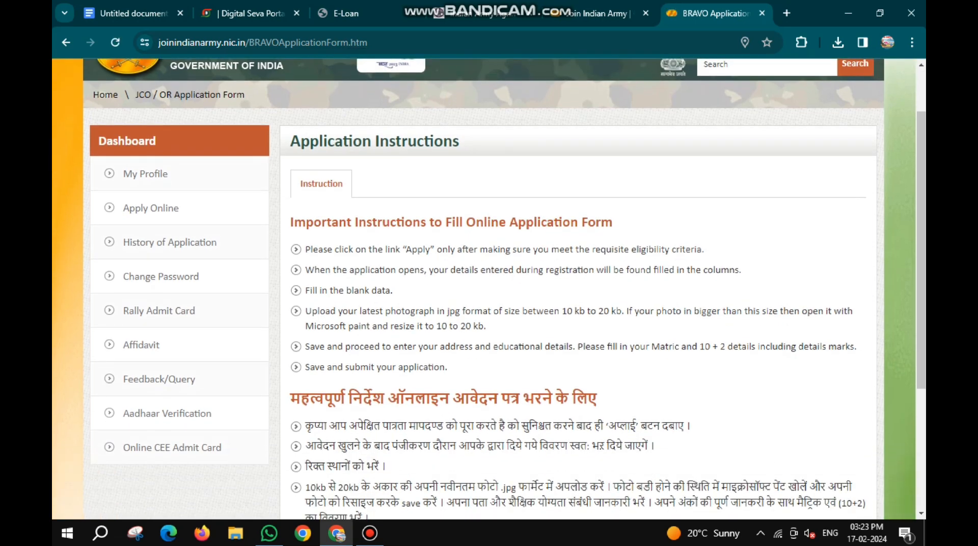
scroll(489, 289, "down", 3)
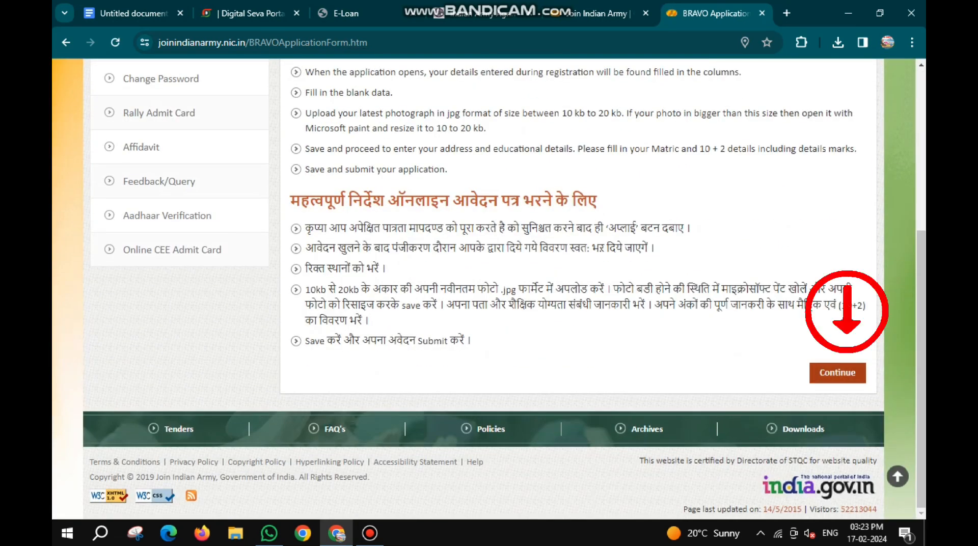
left_click(838, 373)
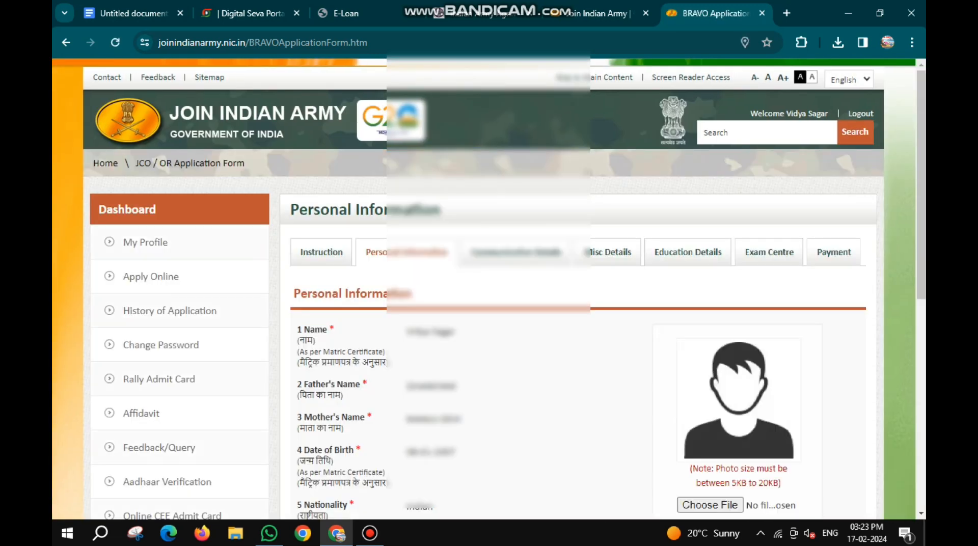
- Set the candidate's religion to Hindu in the personal information
scroll(489, 289, "down", 4)
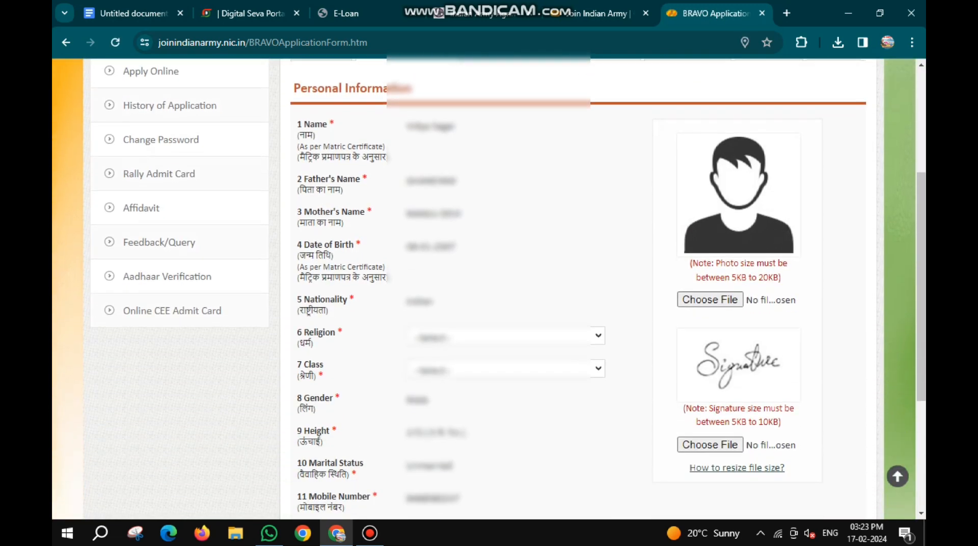
scroll(489, 289, "down", 3)
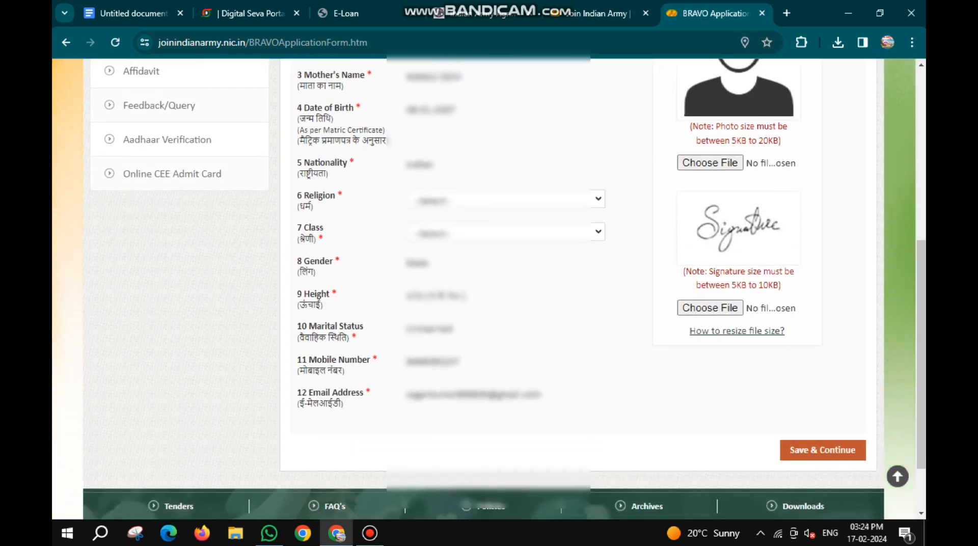
left_click(505, 200)
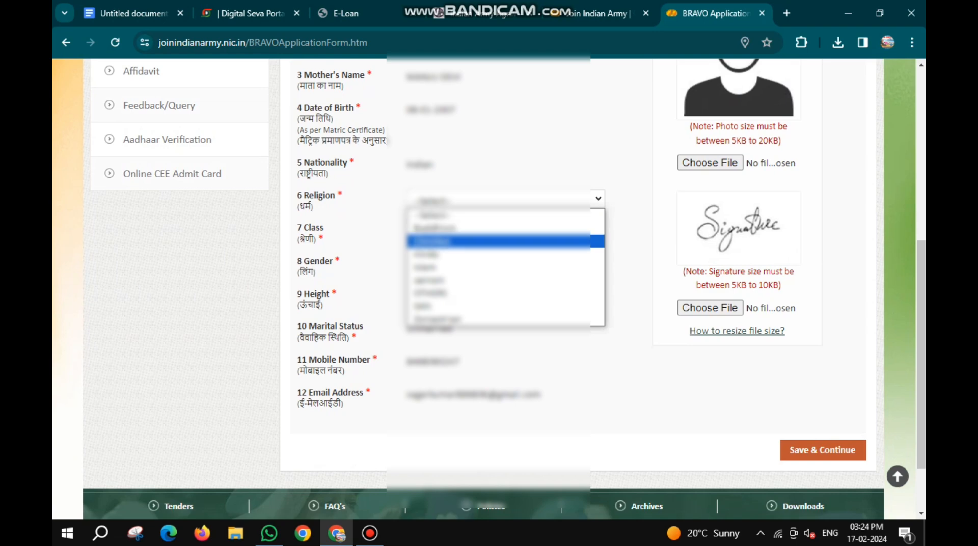
left_click(506, 255)
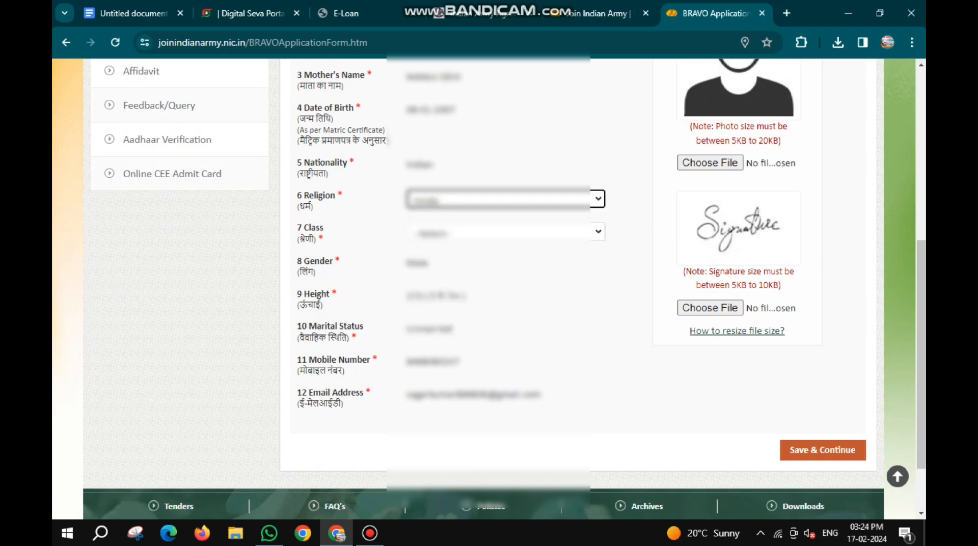
- Set the candidate's class to OTHER INDIAN CITIZENS in the personal information
left_click(506, 231)
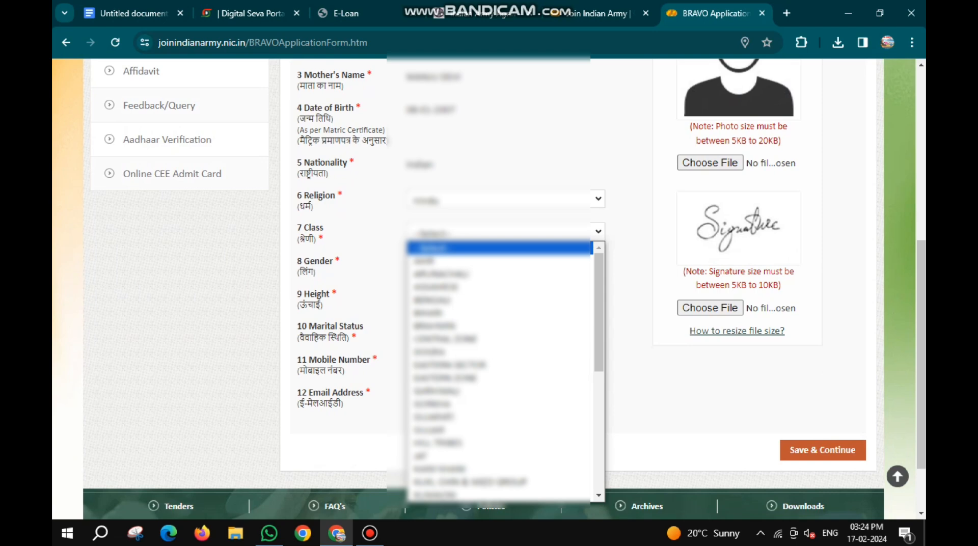
key("c")
key("Down")
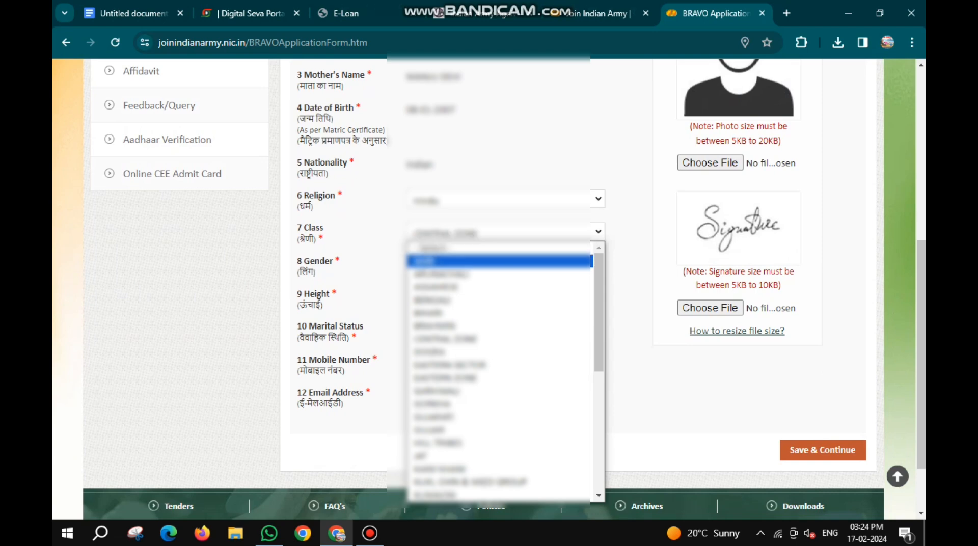
key("Down")
key("Down")
key("Down")
key("Down")
key("Down")
key("Down")
key("Down")
key("Down")
key("Down")
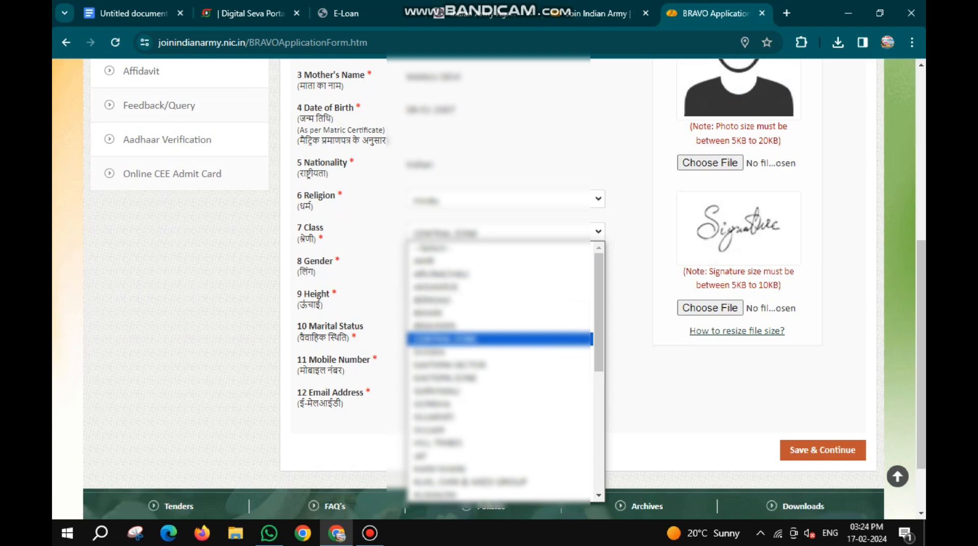
scroll(499, 378, "down", 5)
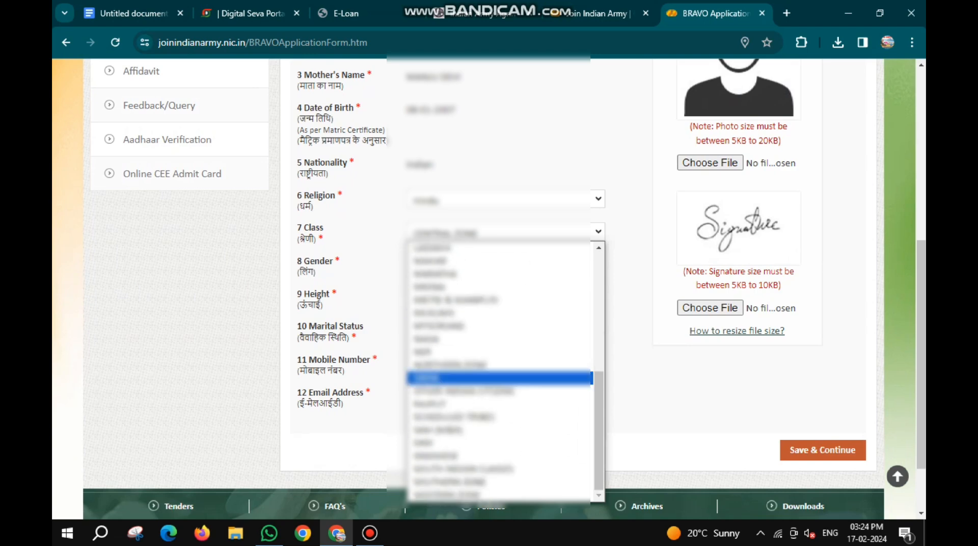
key("Down")
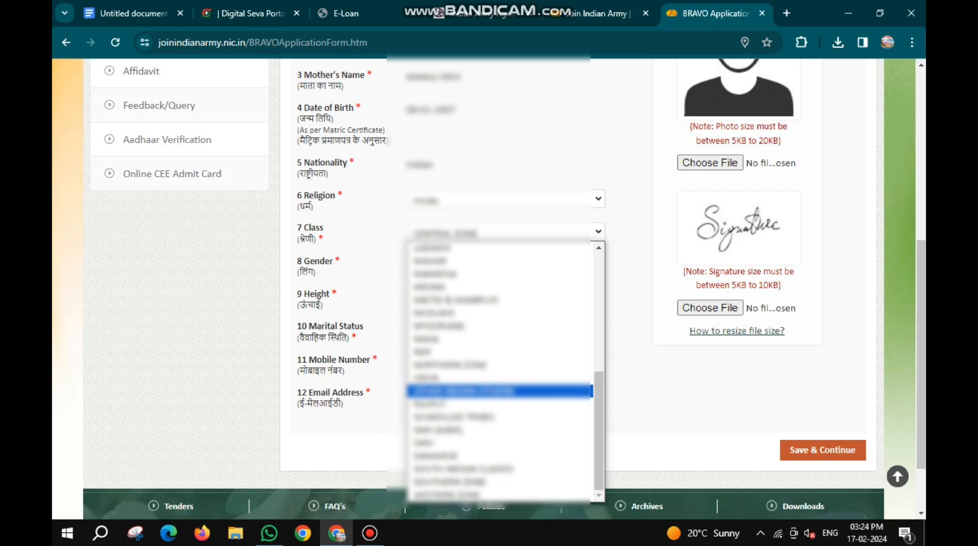
key("Return")
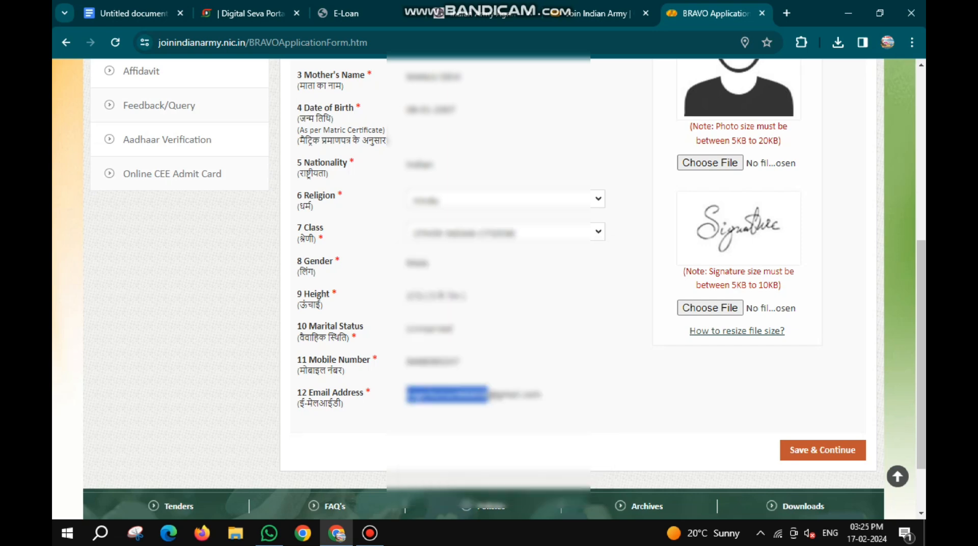
- Check the allowed file sizes and attach the candidate's JPG photo (5KB to 20KB) and signature (5KB to 10KB)
scroll(504, 289, "down", 1)
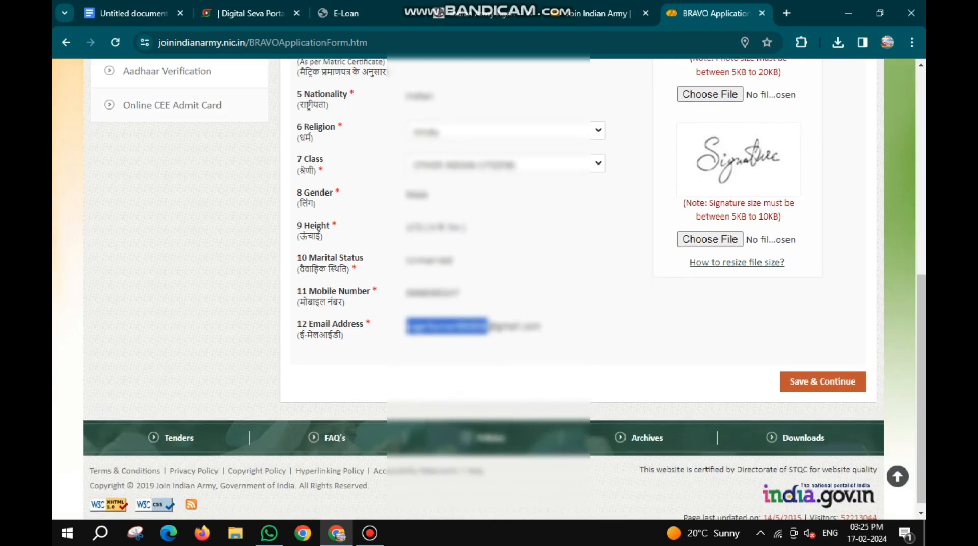
scroll(504, 289, "up", 2)
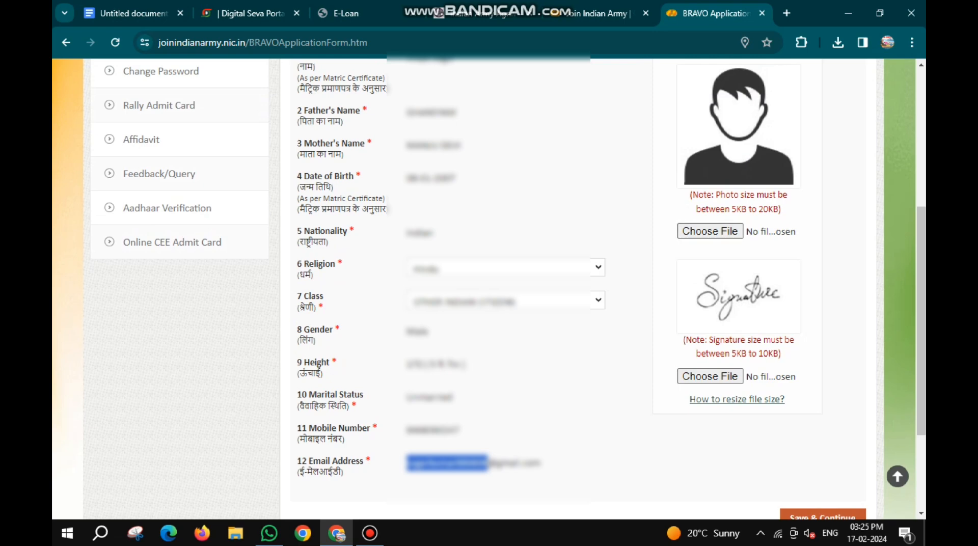
triple_click(734, 209)
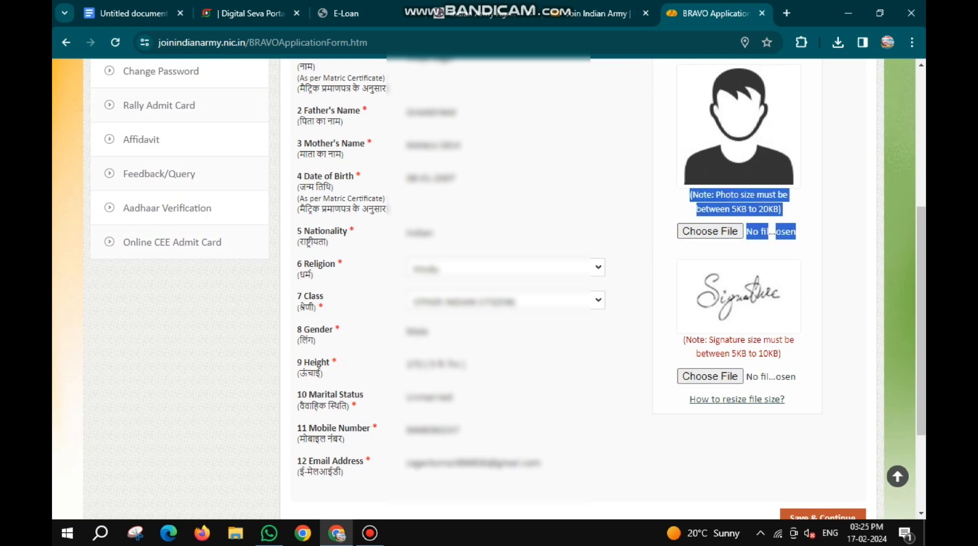
left_click(737, 210)
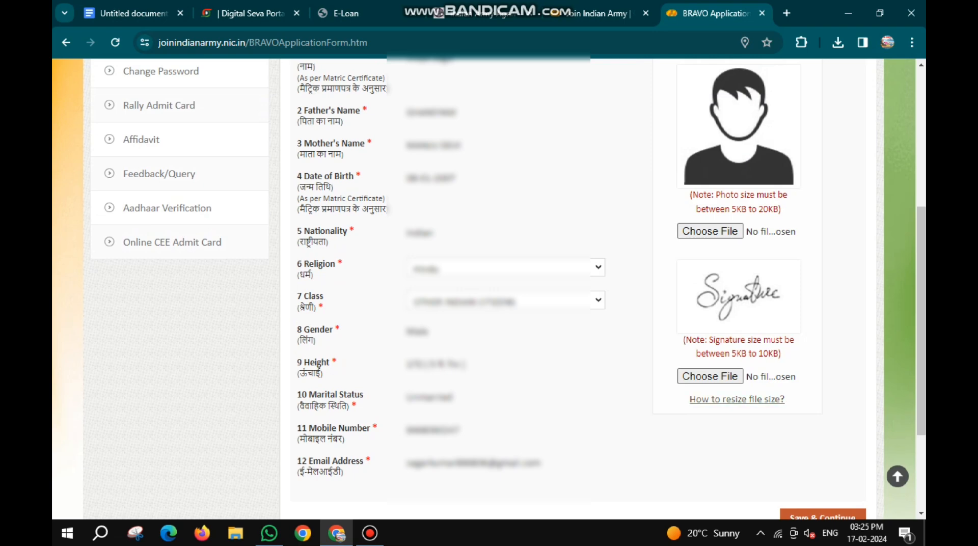
left_click_drag(732, 354, 764, 354)
double_click(766, 354)
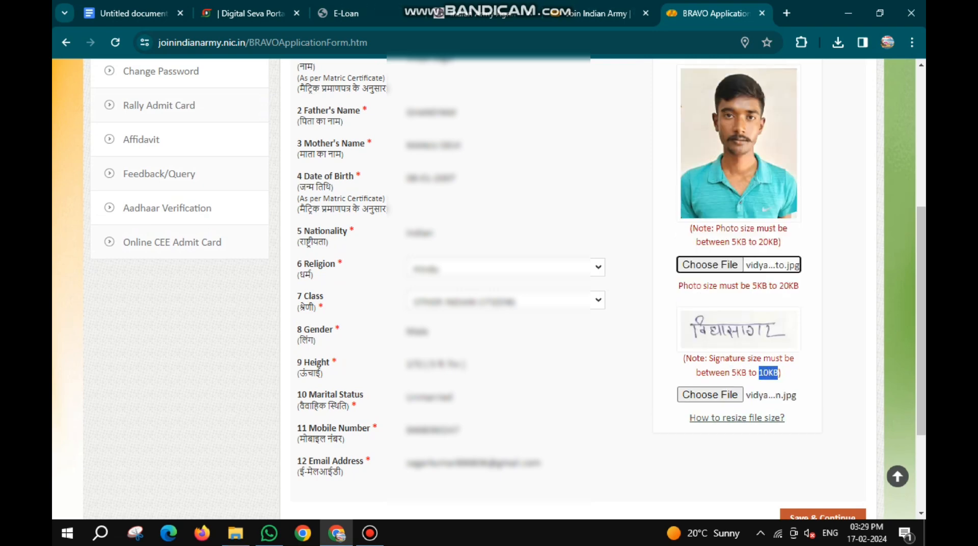
- Save the personal information and acknowledge the message to continue to the Communication Details form
scroll(489, 285, "down", 3)
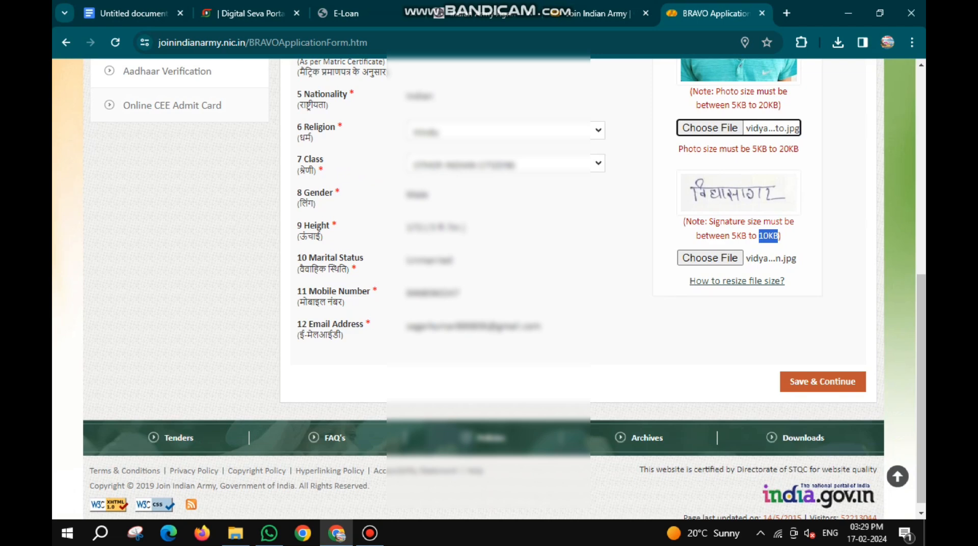
left_click(823, 381)
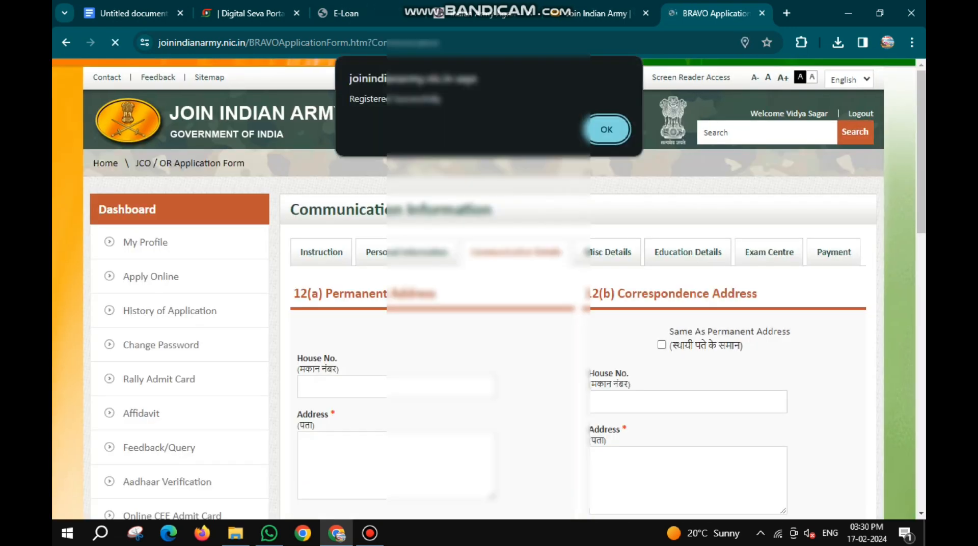
key("Return")
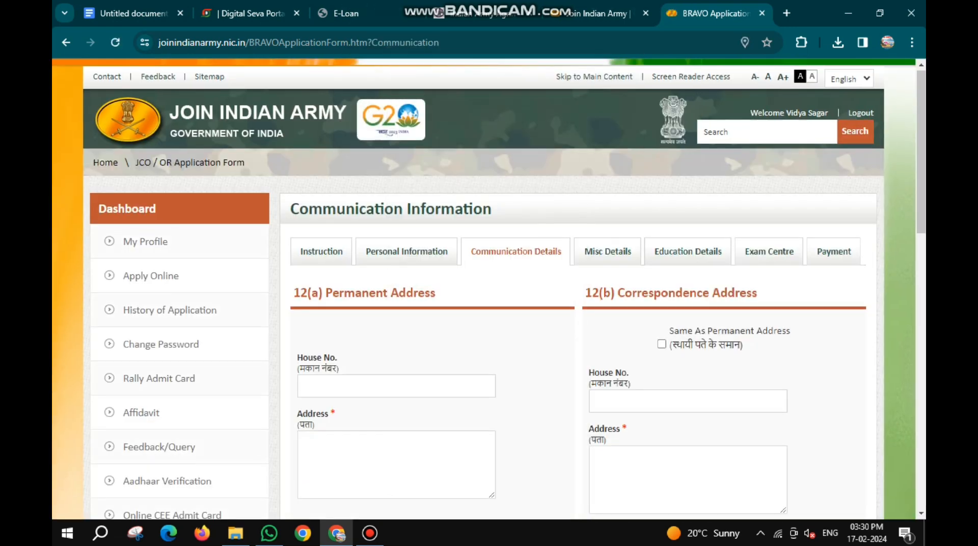
- Enter the candidate's full postal address in the permanent address section, leaving the house number blank
scroll(489, 289, "down", 3)
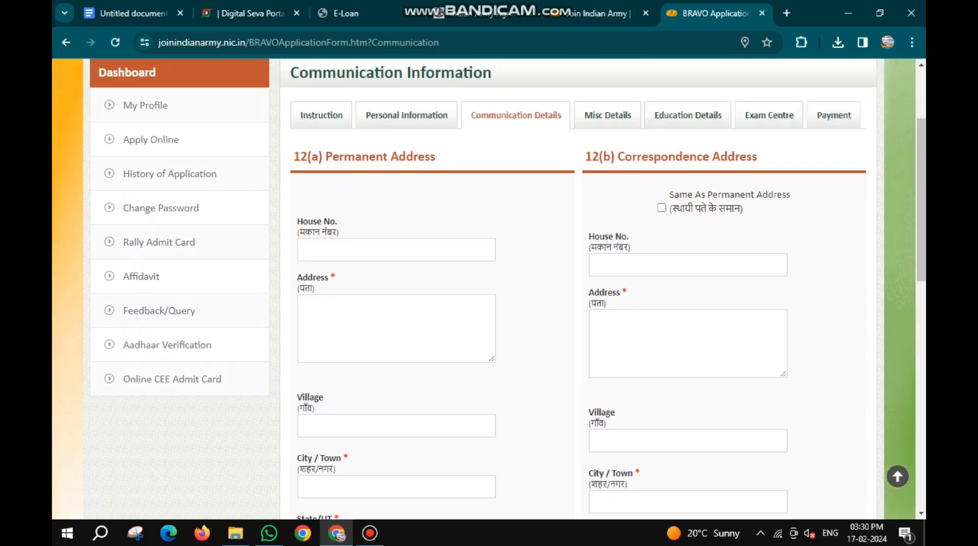
scroll(489, 289, "down", 1)
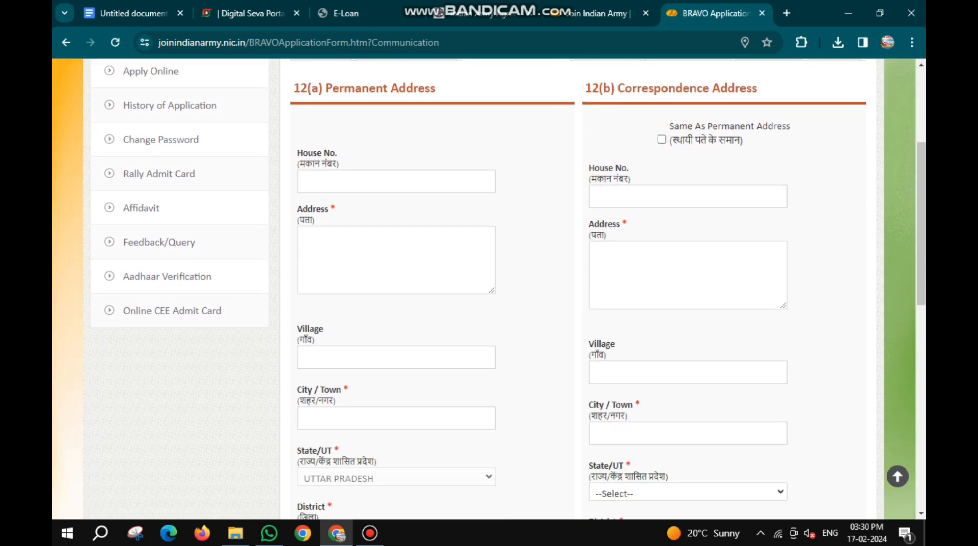
left_click(397, 182)
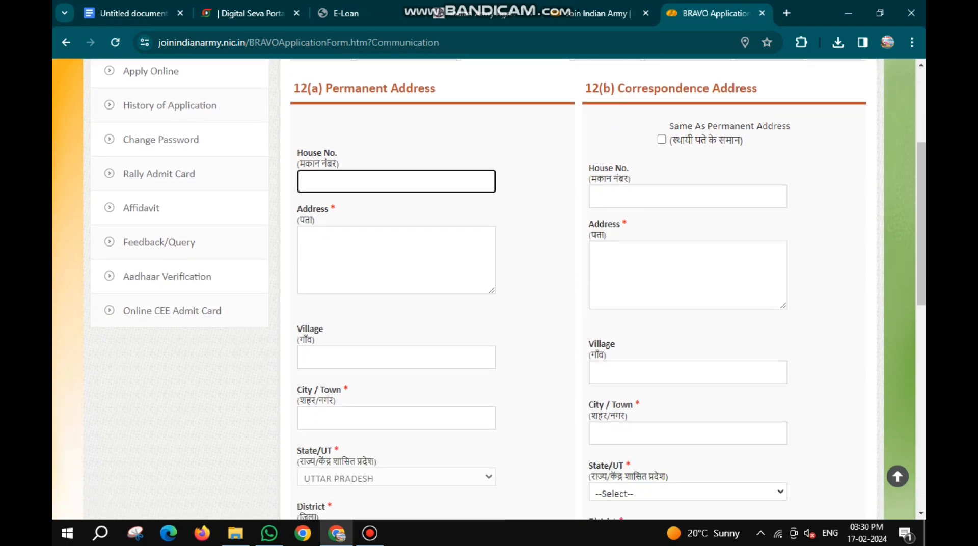
left_click(396, 260)
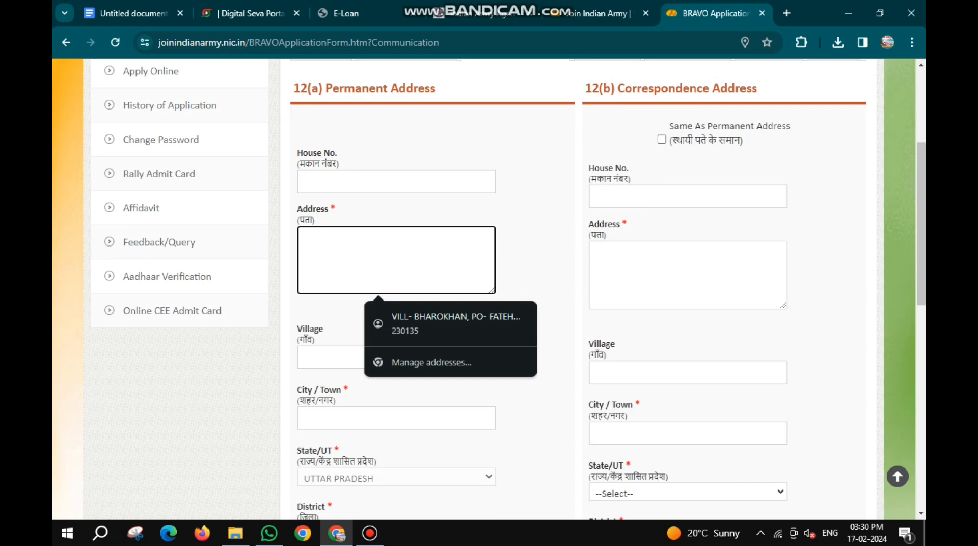
type("VILL")
key("BackSpace")
type("LAGE")
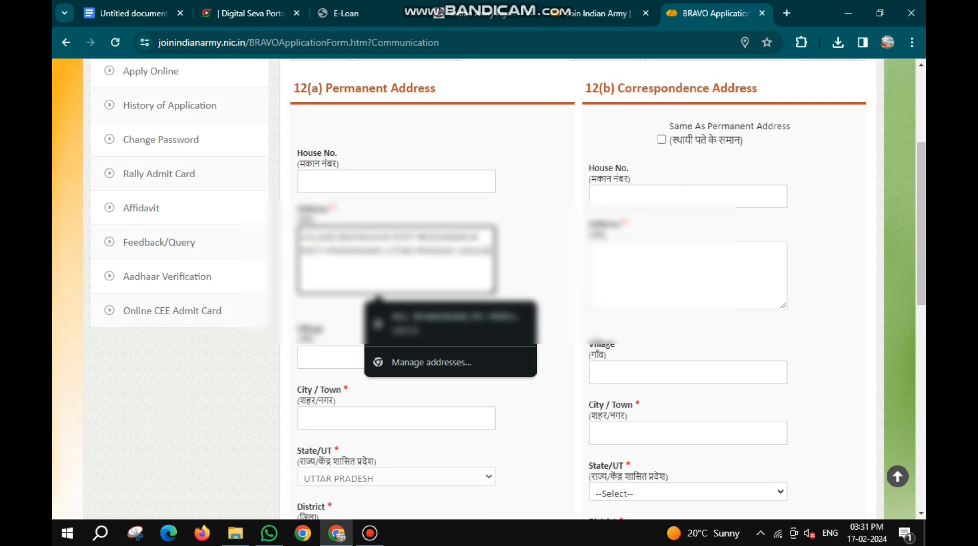
- Fill in the candidate's village name in the permanent address section
left_click(331, 358)
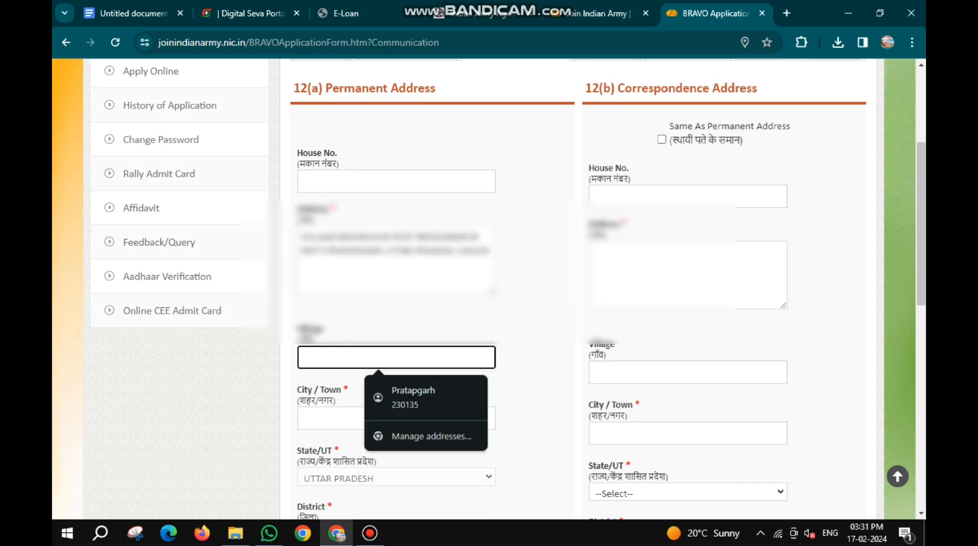
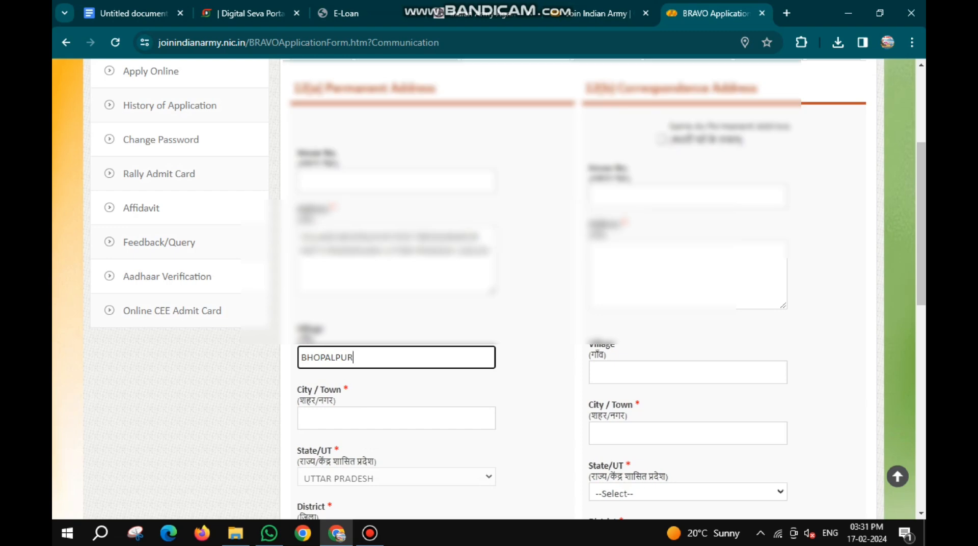
- Fill in the candidate's city or town and block/locality in the permanent address section
scroll(356, 351, "down", 1)
left_click(356, 352)
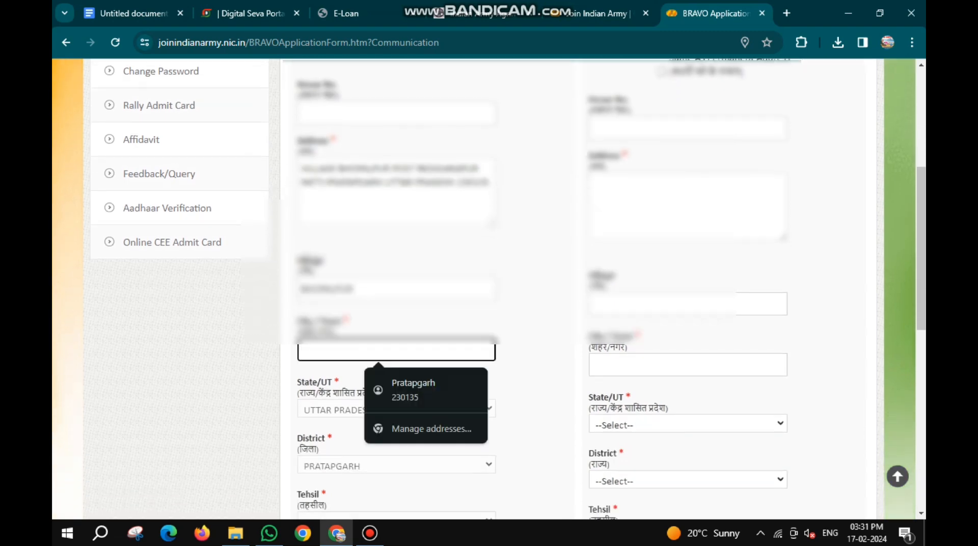
type("PATTI")
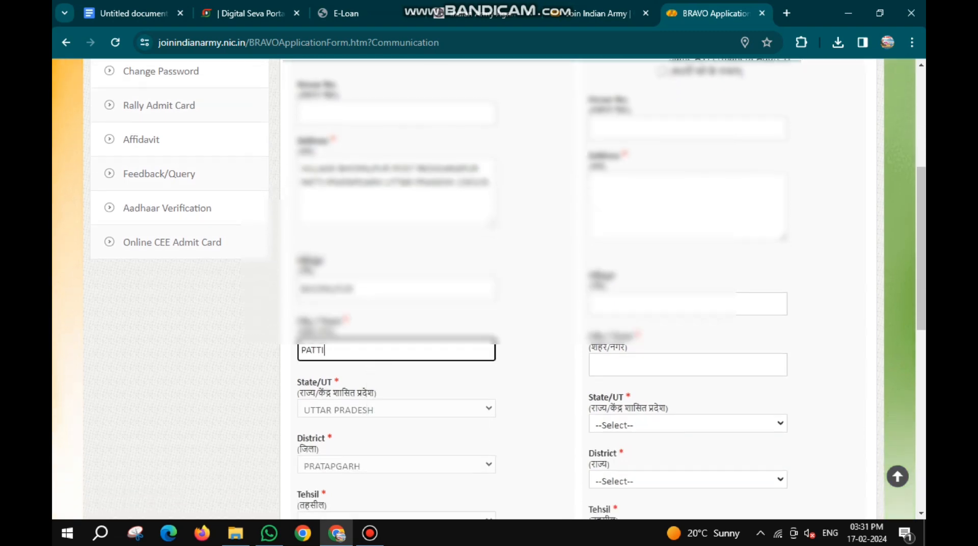
scroll(357, 373, "down", 3)
left_click(356, 373)
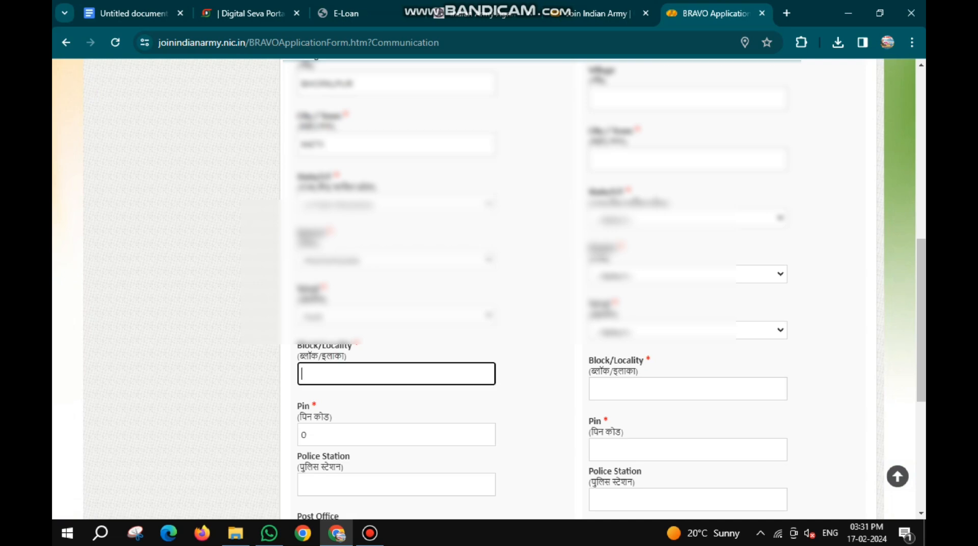
- Replace the placeholder pin code in the permanent address section with the candidate's postal code
scroll(396, 298, "down", 2)
left_click(396, 298)
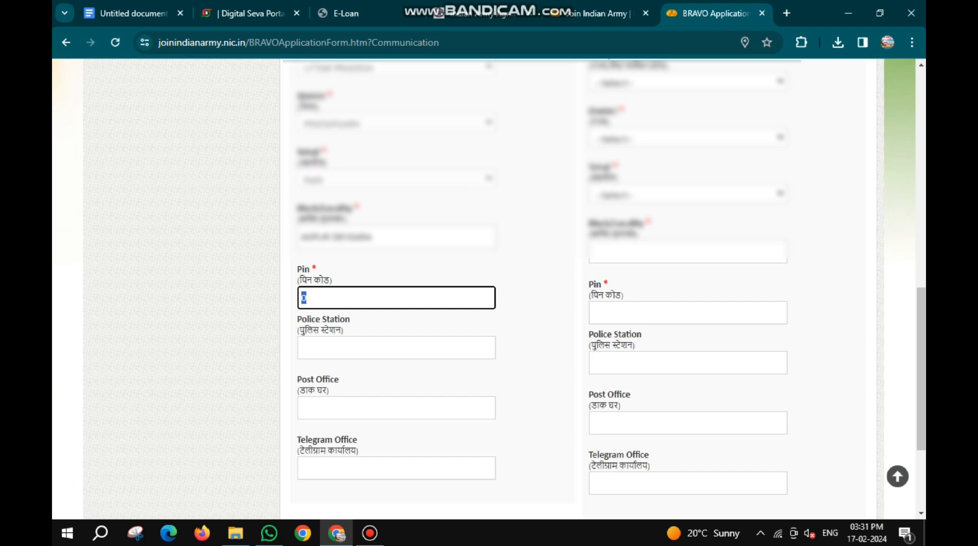
key("BackSpace")
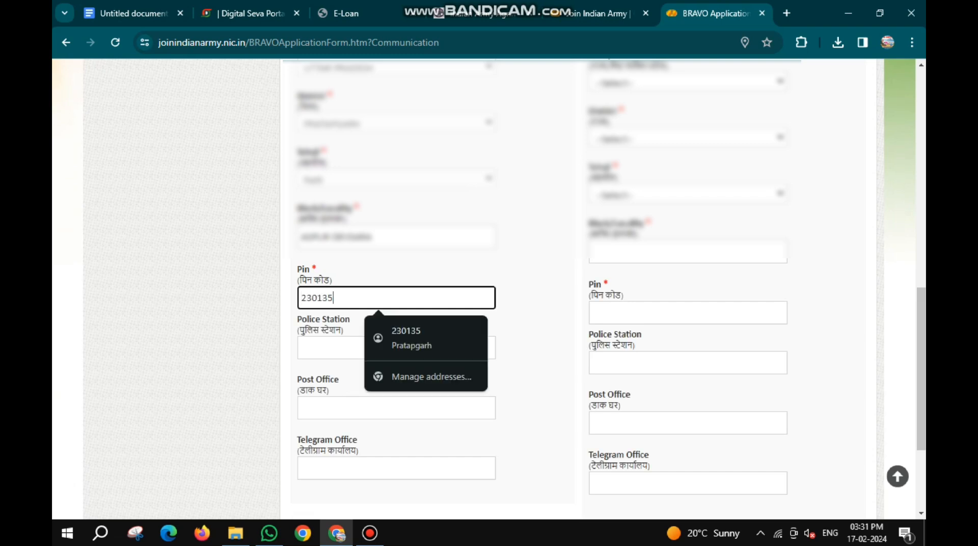
- Fill in the candidate's police station and post office in the permanent address section, leaving the telegram office blank
key("Tab")
type("PATTI")
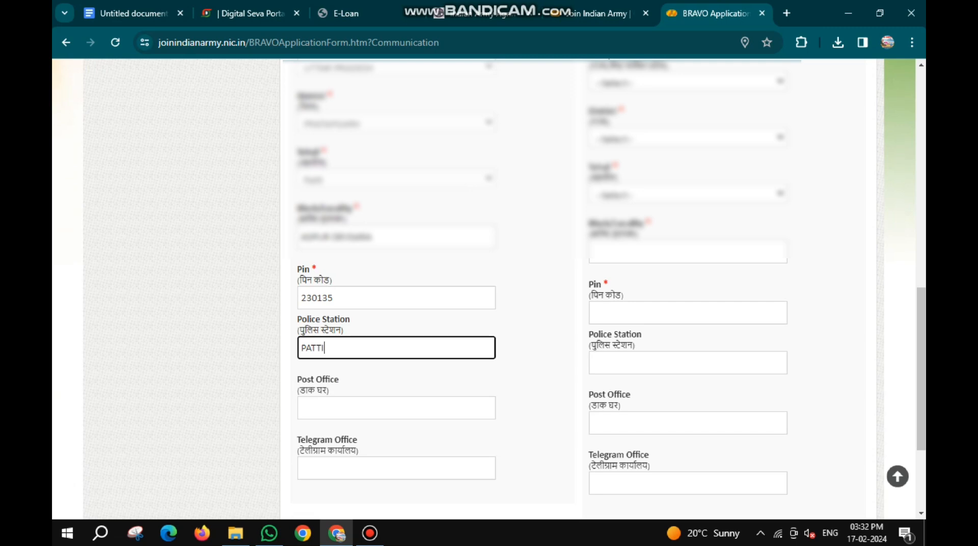
key("Tab")
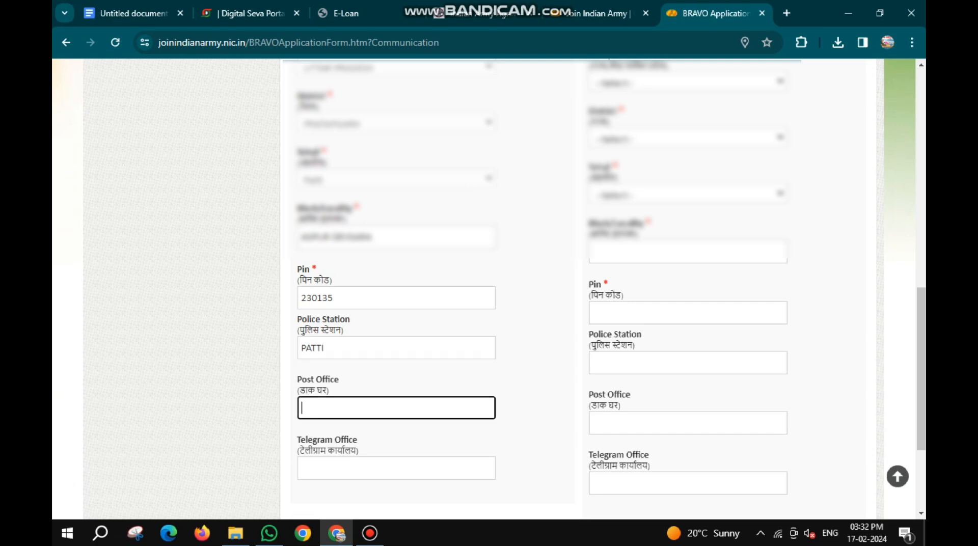
type("PA")
key("BackSpace")
key("BackSpace")
type("PATTI")
left_click(408, 469)
- Set the correspondence address to be the same as the permanent address, then save the communication details and acknowledge the message
scroll(434, 326, "up", 4)
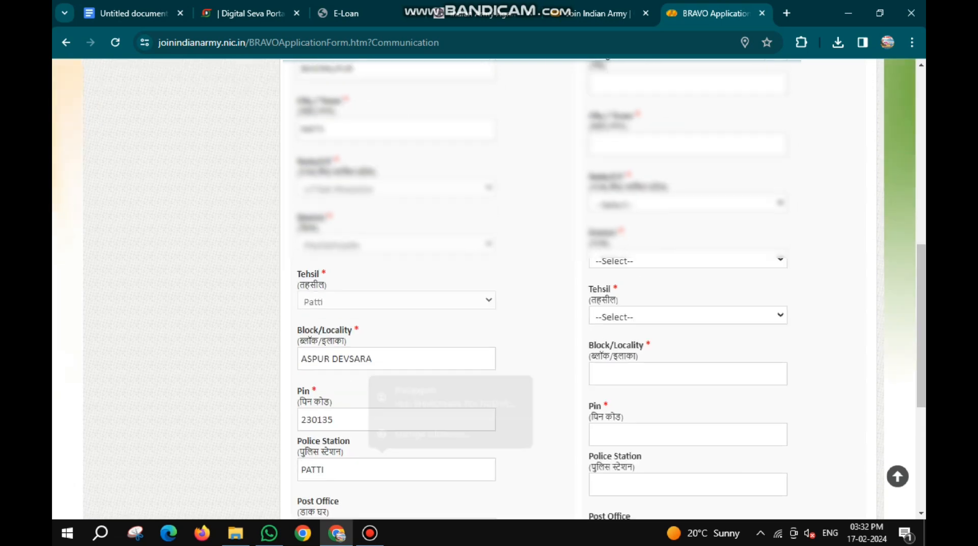
scroll(489, 289, "up", 6)
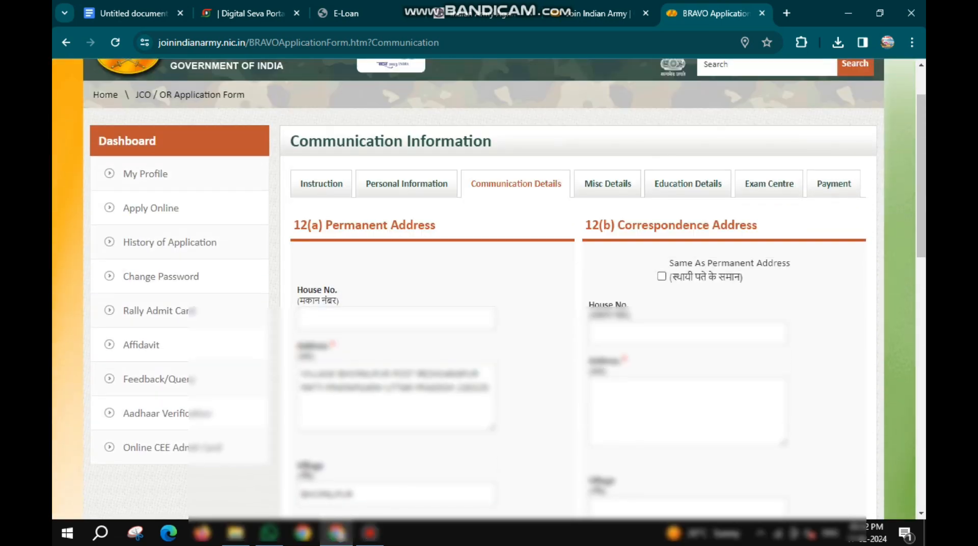
left_click(661, 276)
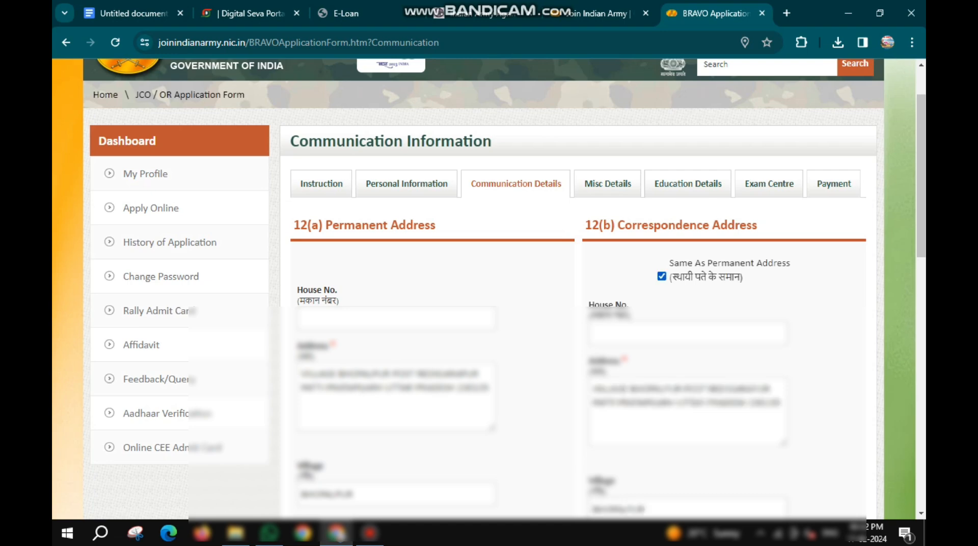
scroll(489, 289, "down", 2)
scroll(489, 289, "down", 10)
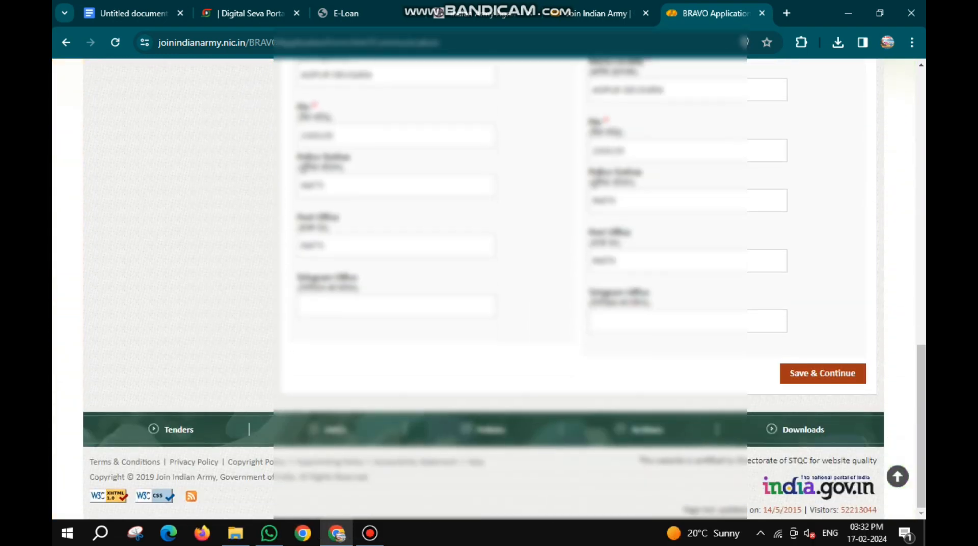
left_click(823, 373)
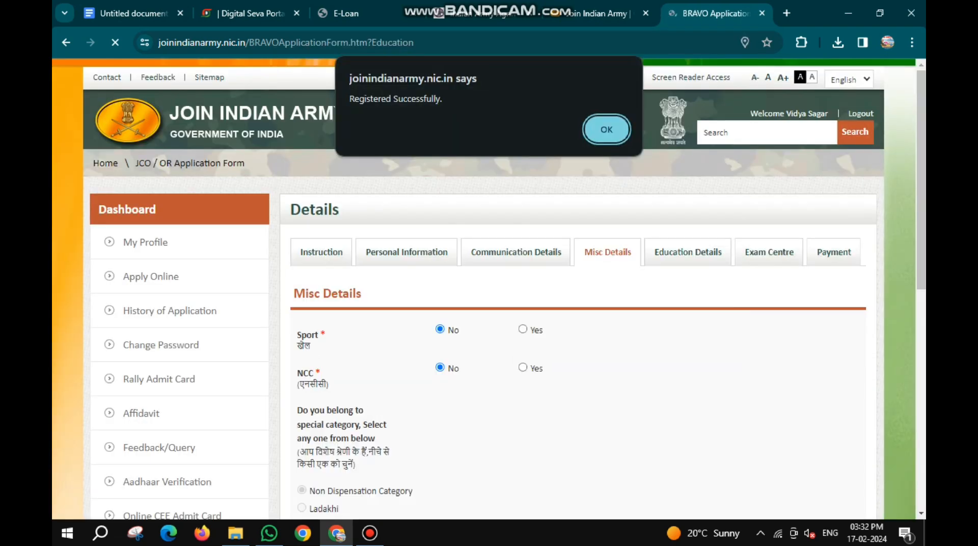
key("Return")
- Review the sport, NCC, special category and army relation options in Misc Details, leaving Relation with Army personnel unselected
scroll(488, 288, "down", 1)
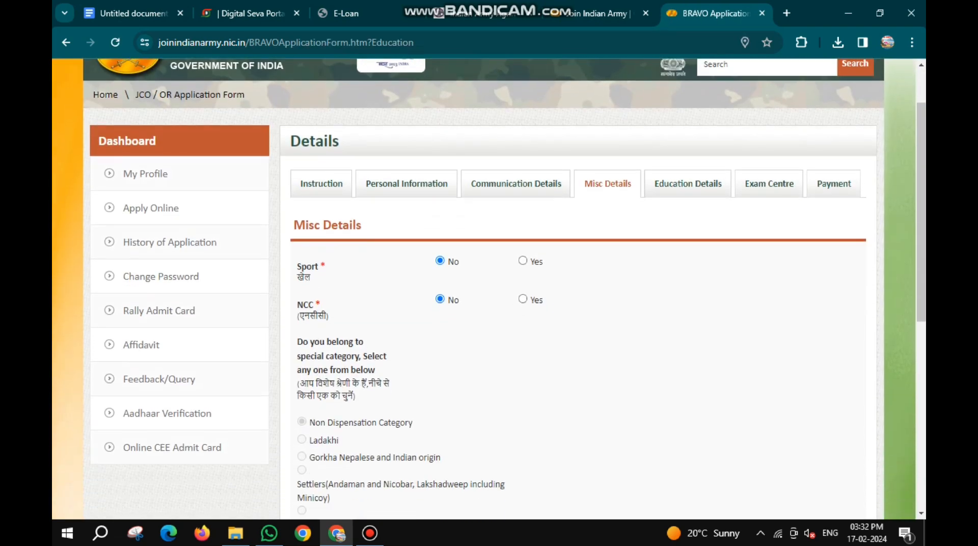
scroll(489, 289, "down", 1)
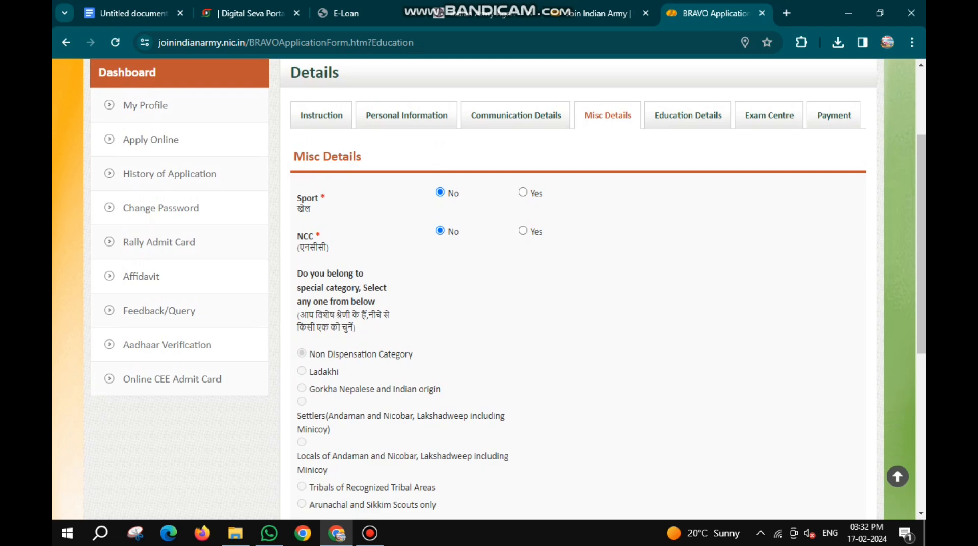
scroll(489, 289, "down", 2)
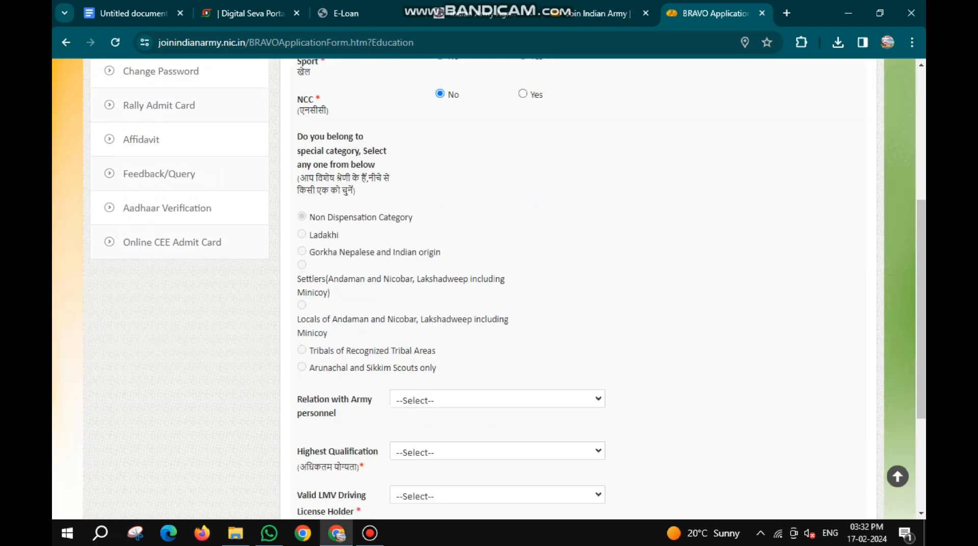
scroll(488, 289, "down", 2)
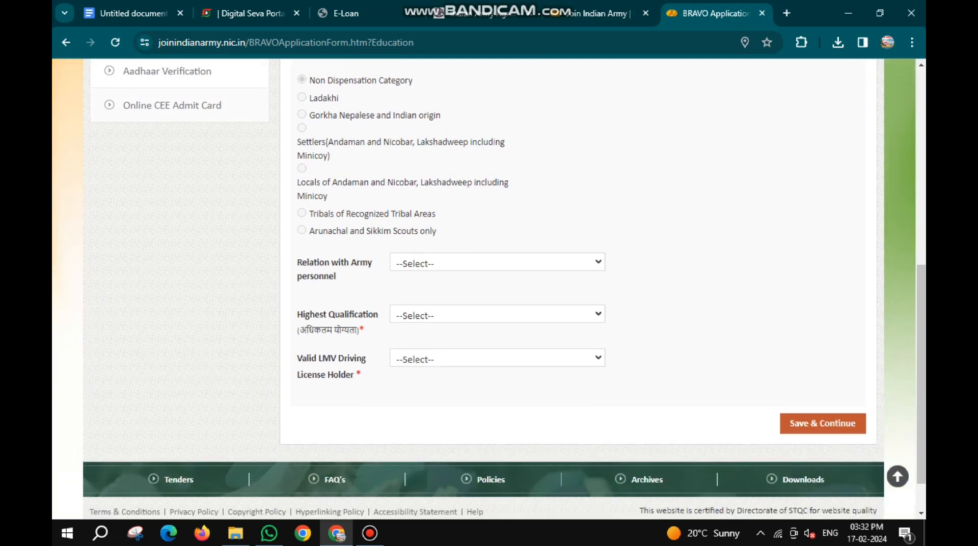
left_click(498, 262)
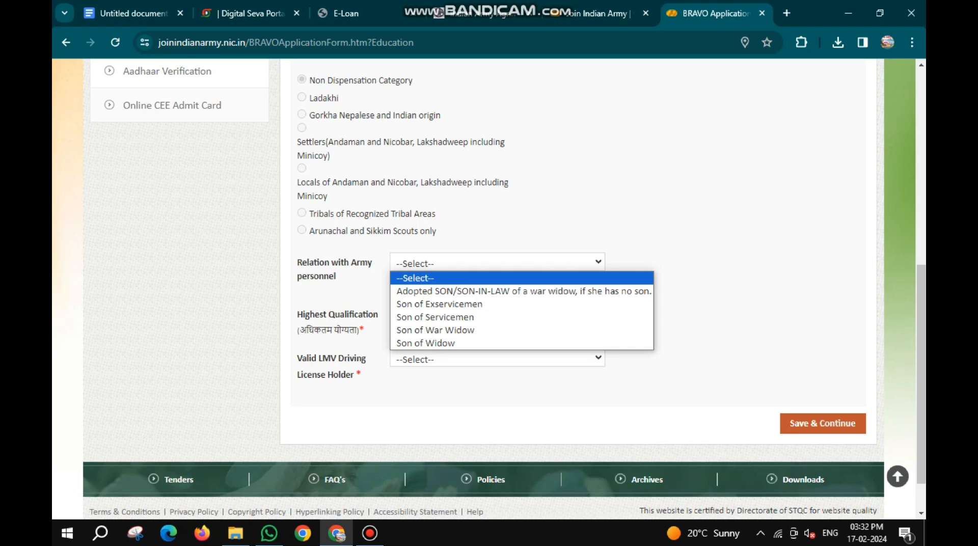
left_click(497, 278)
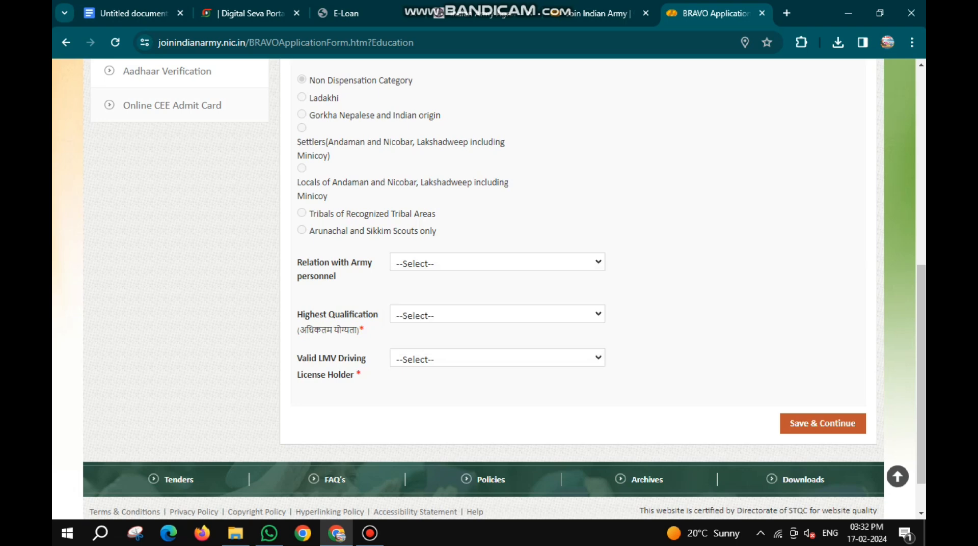
- Set the highest qualification to 10th and valid LMV driving license holder to No, then save the Misc Details
left_click(497, 314)
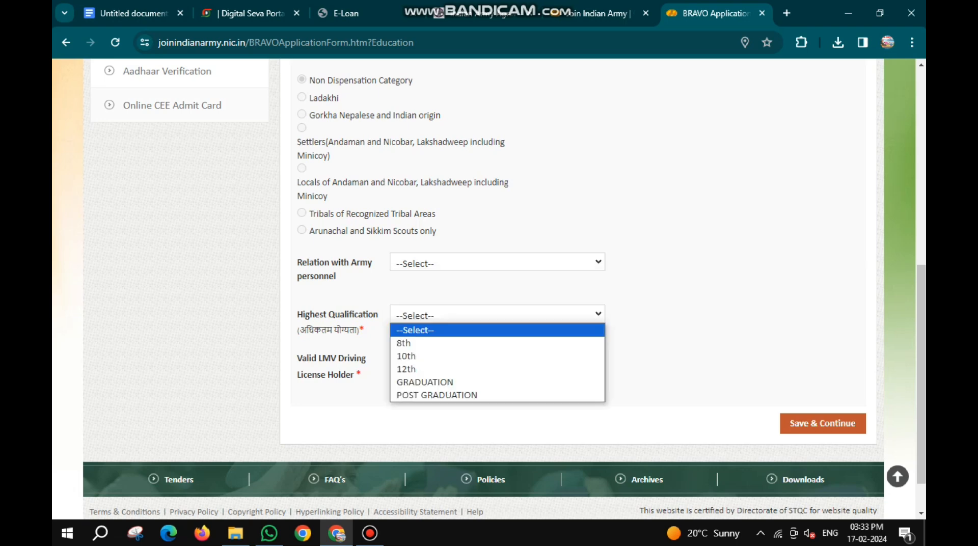
left_click(498, 356)
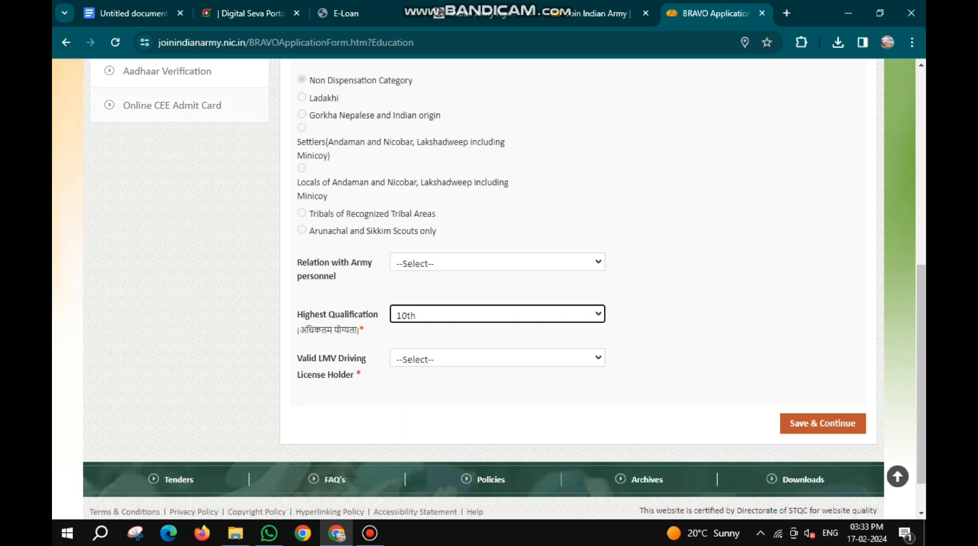
scroll(490, 285, "down", 1)
left_click(497, 309)
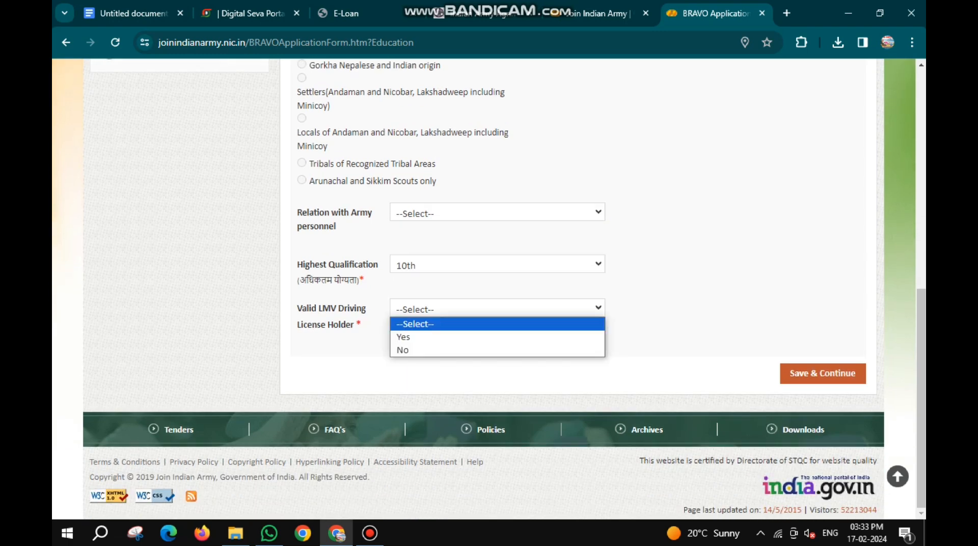
key("Return")
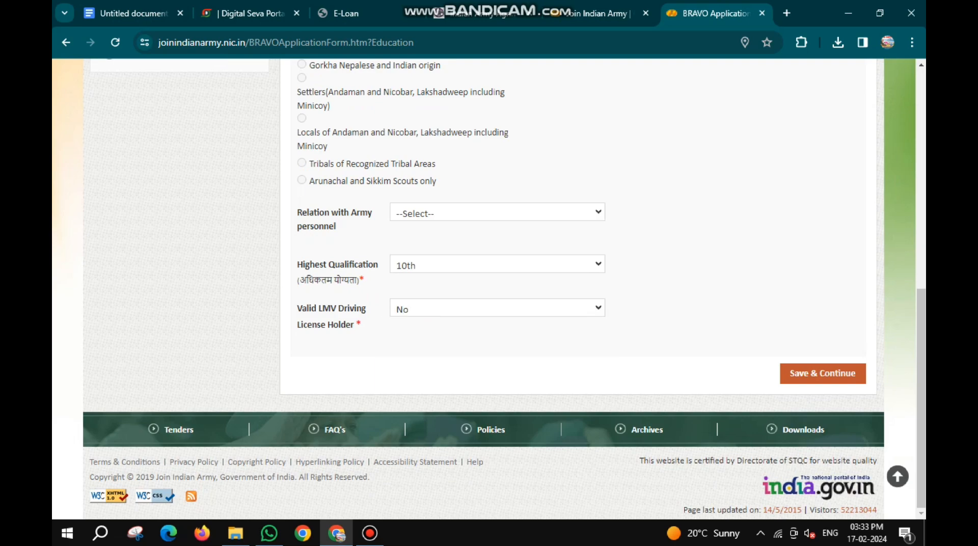
left_click(823, 374)
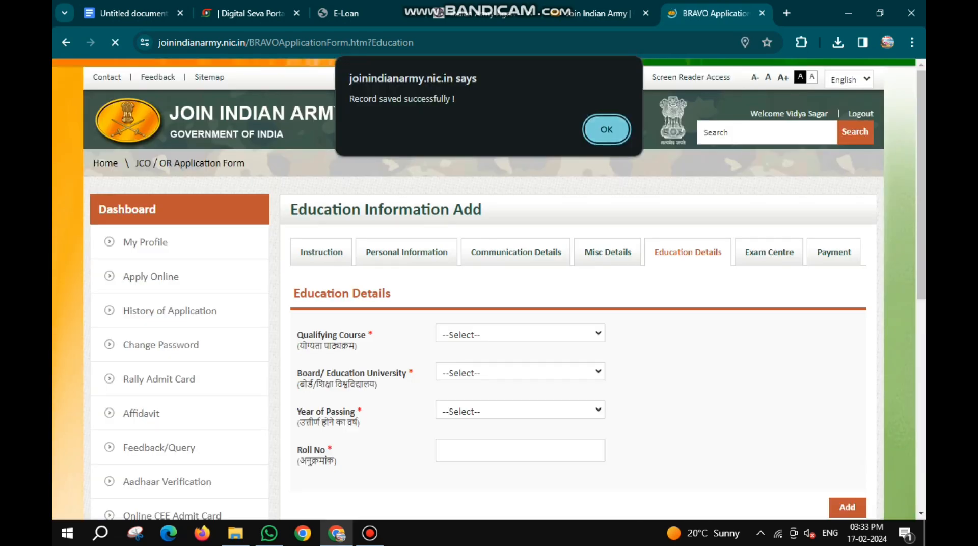
key("Return")
- In Education Details, choose 10th as the qualifying course, STATE BOARD as the board and 2022 as the year of passing
scroll(489, 289, "down", 3)
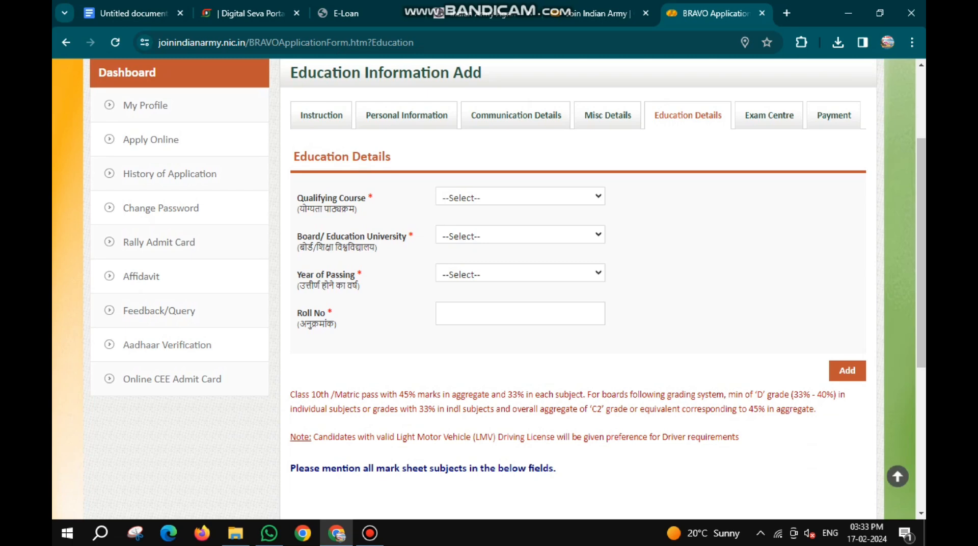
left_click(520, 196)
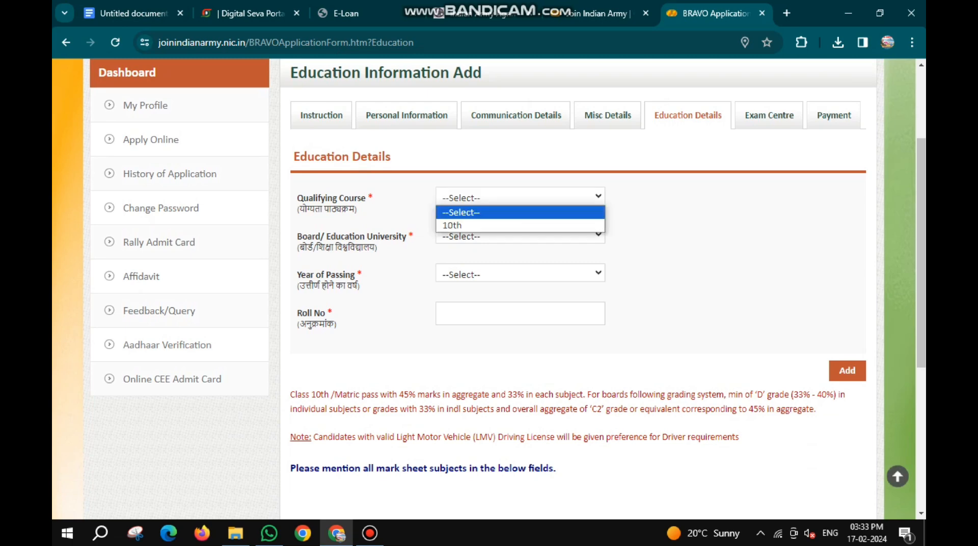
left_click(520, 226)
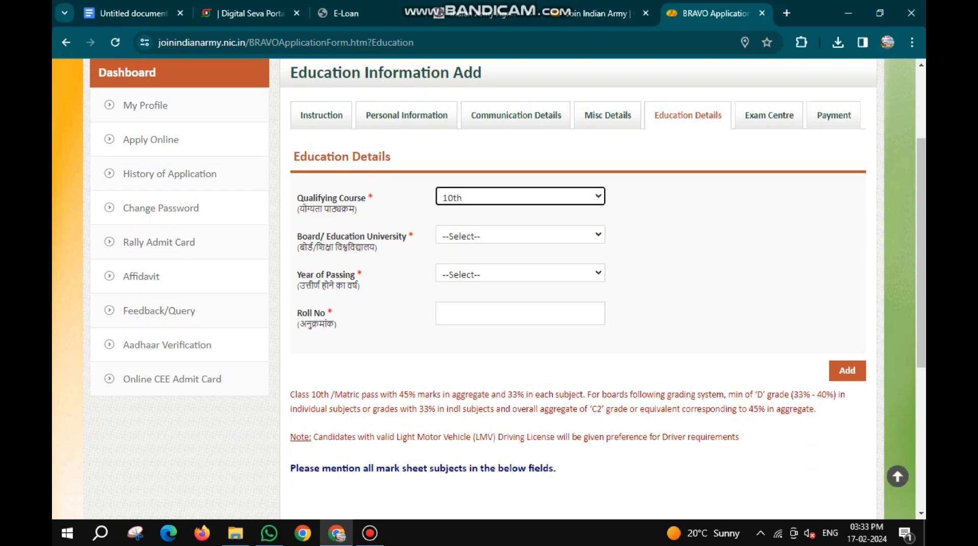
left_click(520, 235)
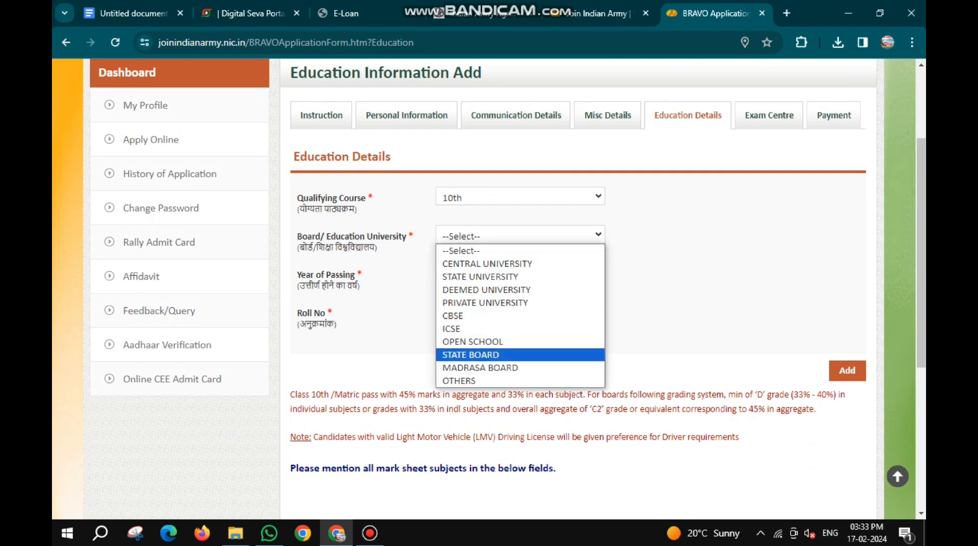
left_click(499, 355)
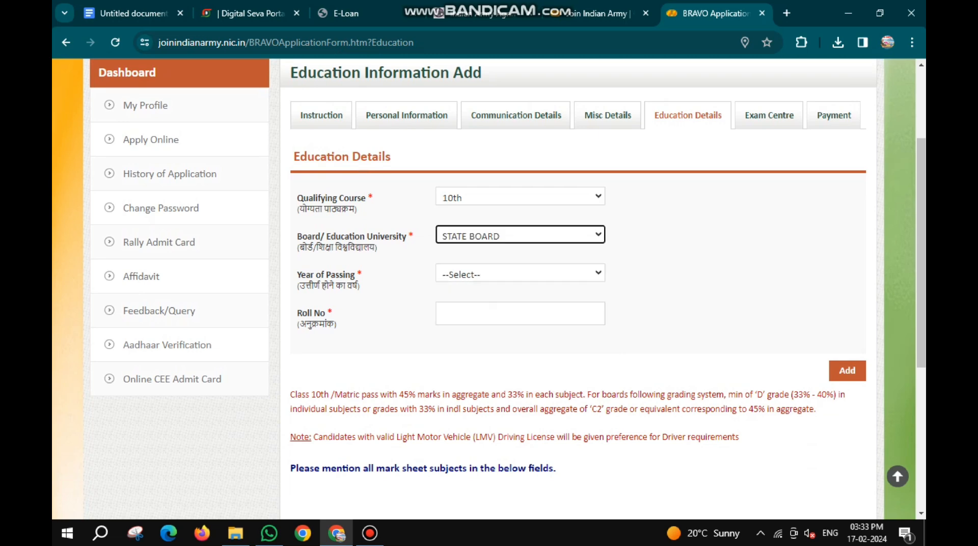
left_click(520, 274)
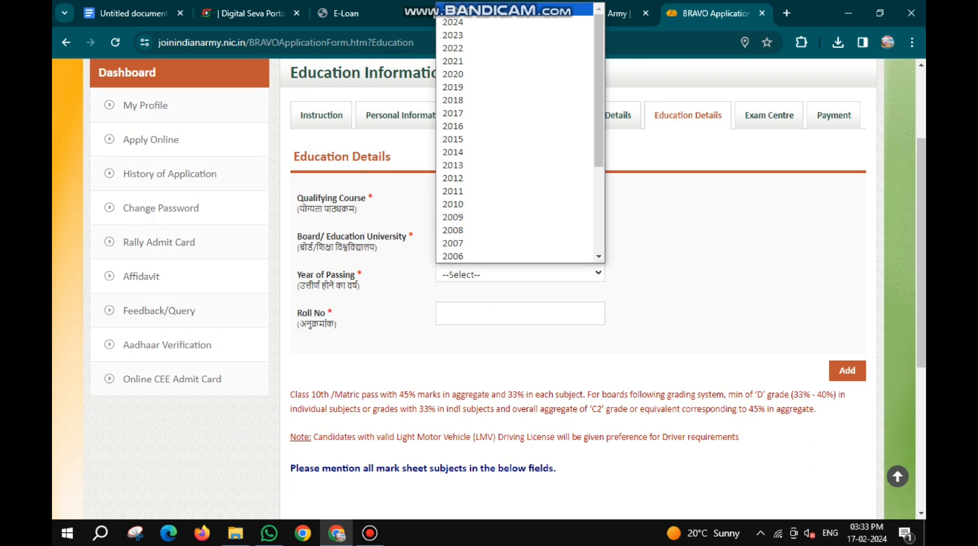
left_click(474, 49)
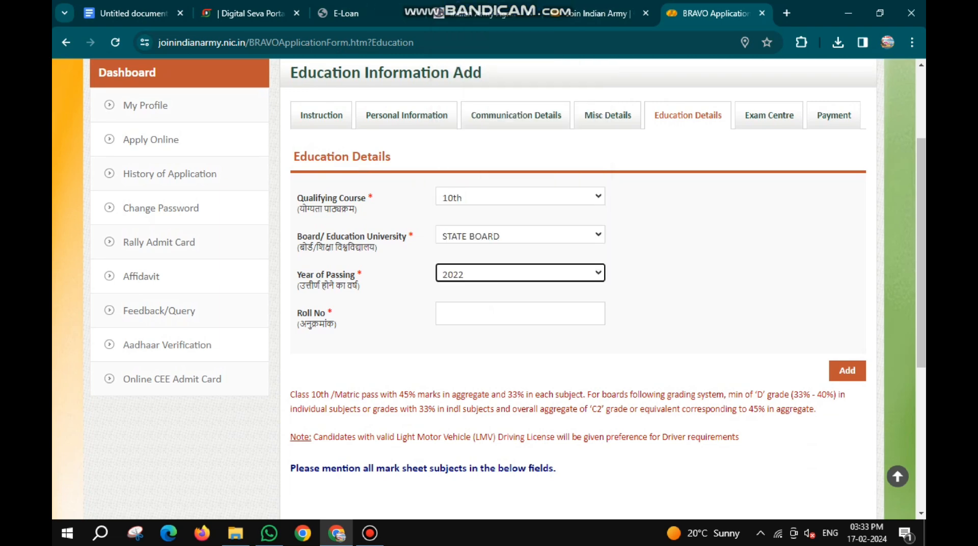
- Enter the candidate's 10th roll number, try to add the education record and dismiss the resulting message
left_click(492, 311)
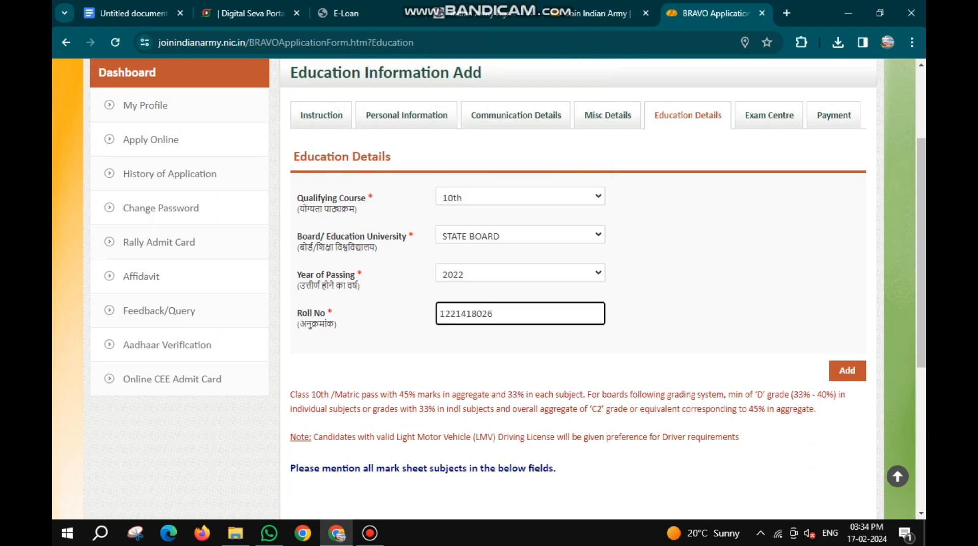
scroll(489, 289, "down", 3)
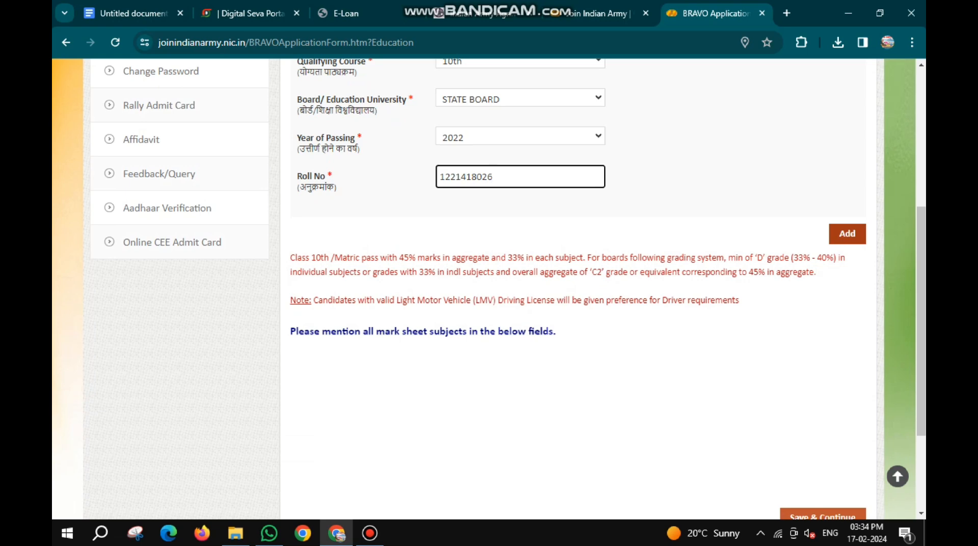
left_click(848, 234)
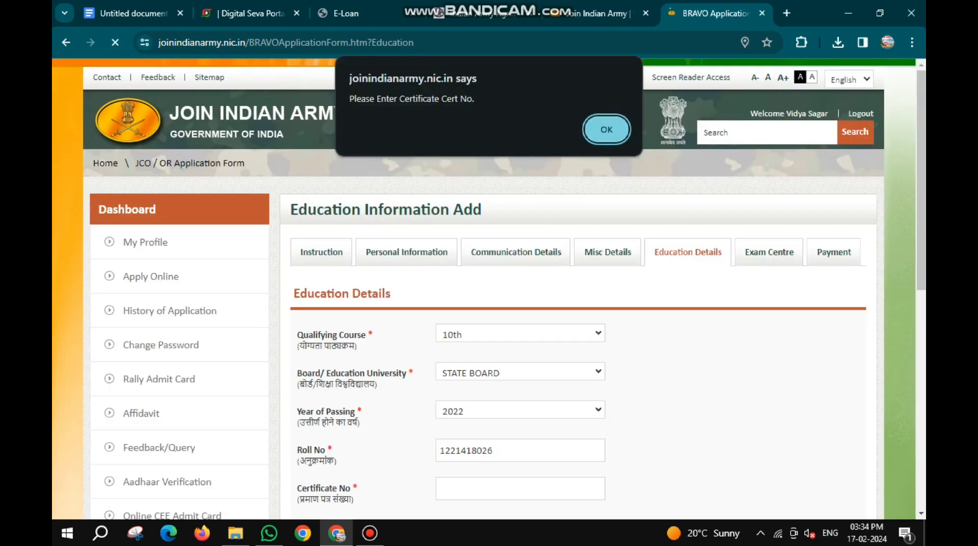
key("Return")
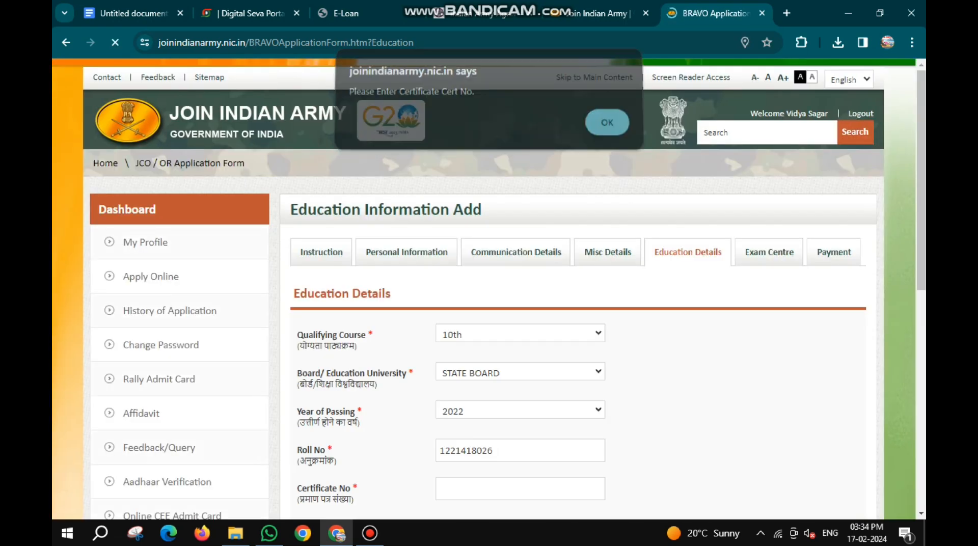
scroll(489, 289, "down", 4)
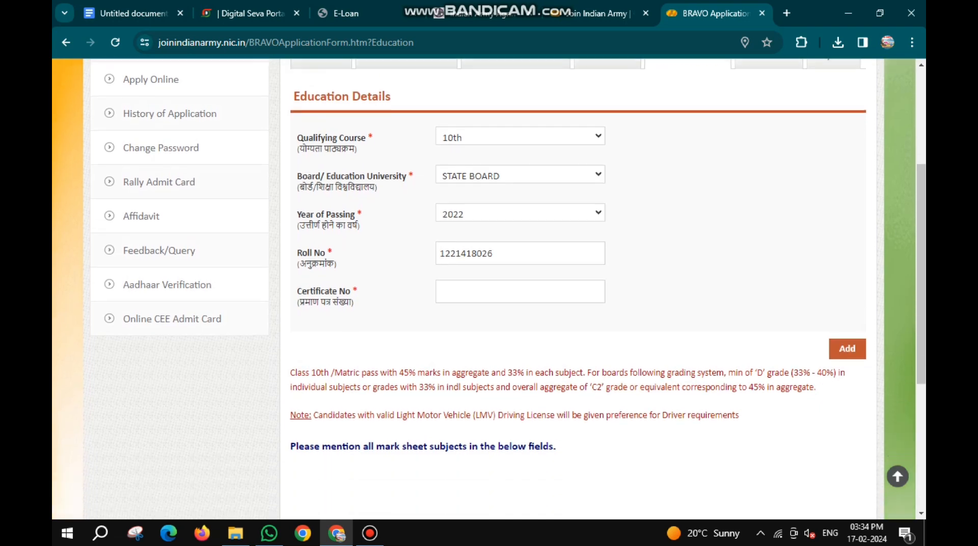
- Enter the candidate's 10th certificate number, add the education record and dismiss the confirmation message
left_click(520, 284)
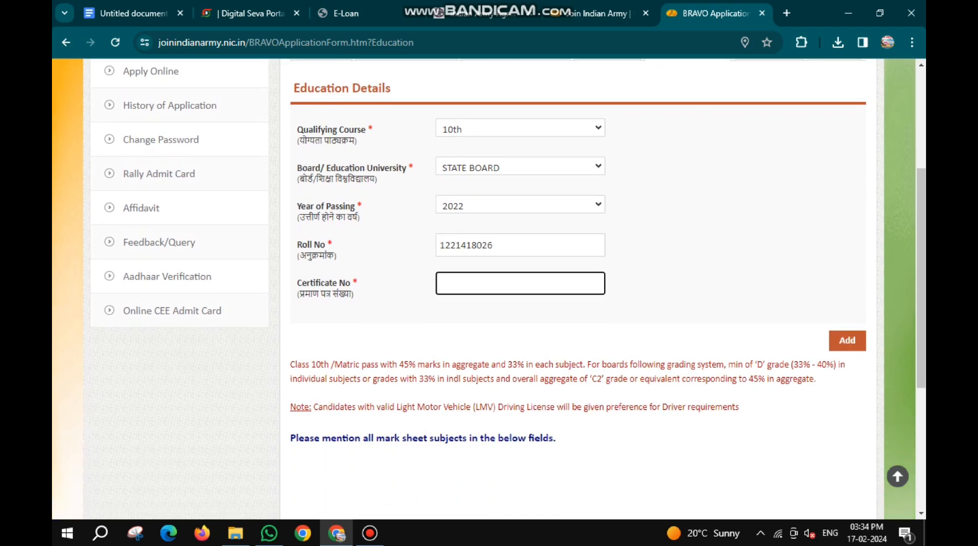
double_click(657, 288)
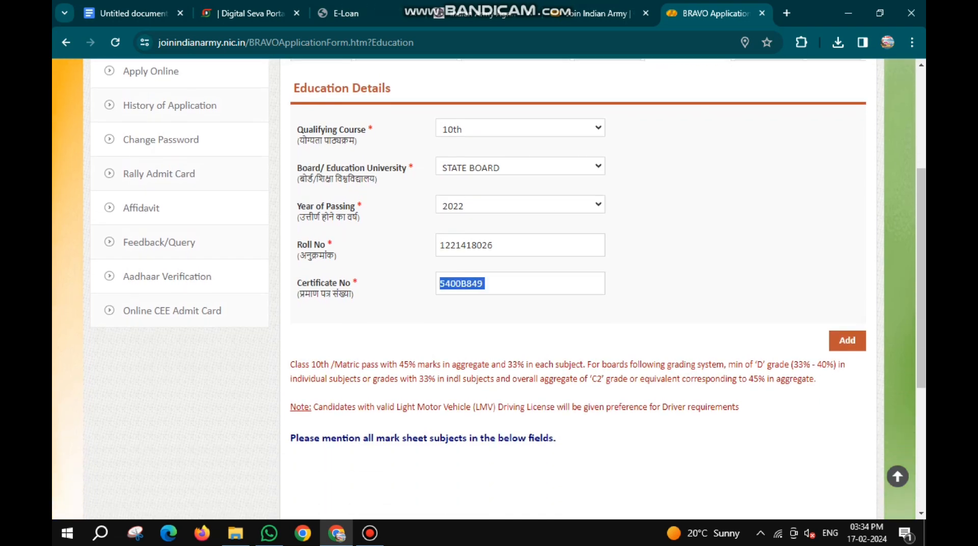
left_click(847, 340)
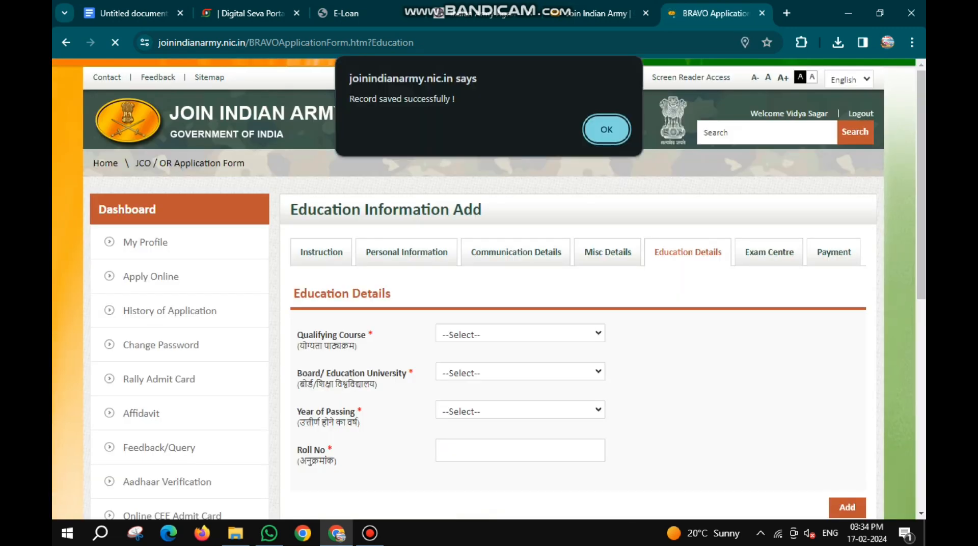
key("Return")
- Add English to the 10th mark sheet subjects with 53 marks obtained out of 100 and dismiss the confirmation message
scroll(489, 288, "down", 2)
scroll(490, 289, "down", 6)
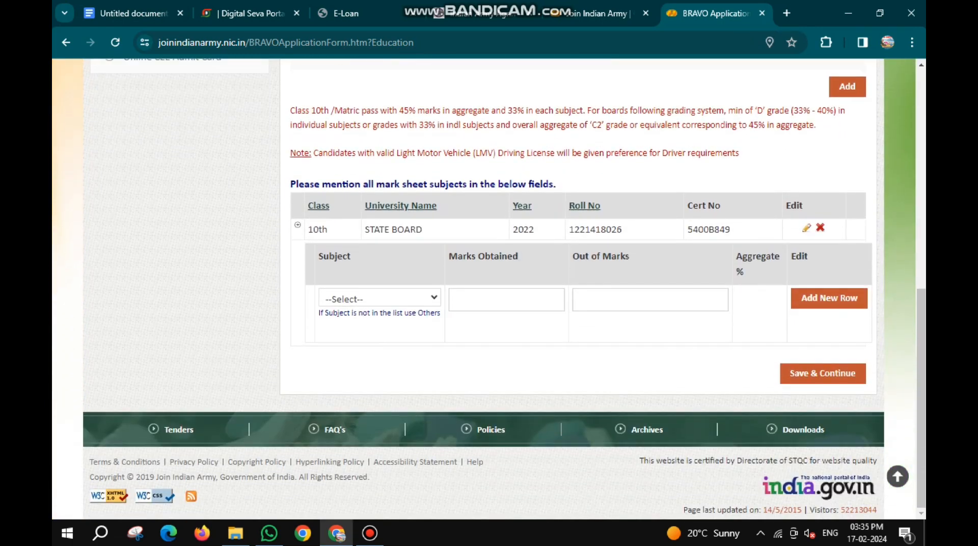
left_click(379, 298)
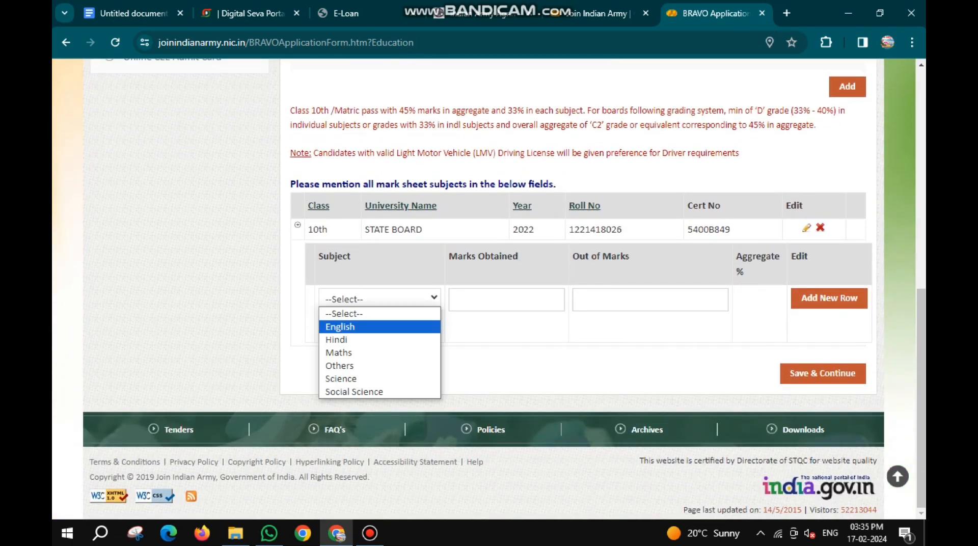
left_click(340, 327)
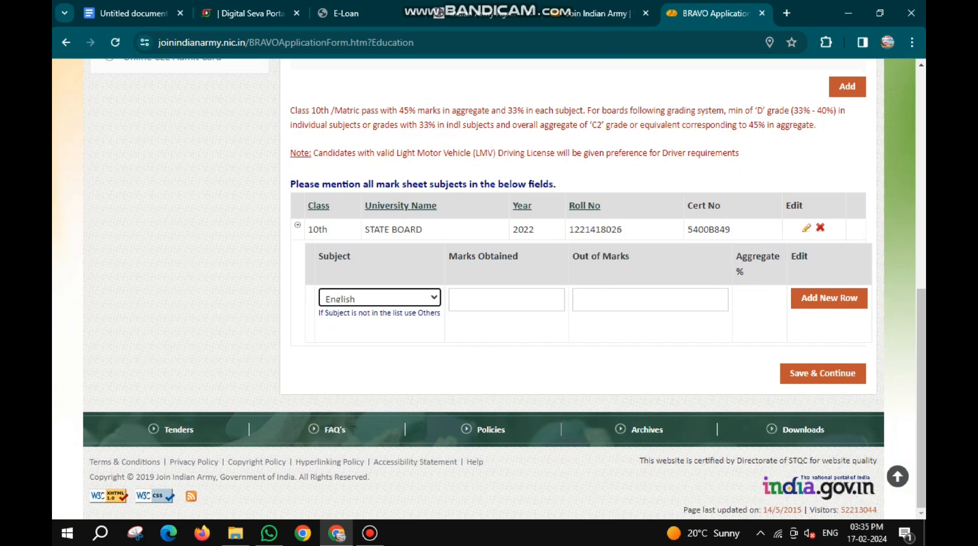
scroll(489, 289, "up", 4)
scroll(489, 289, "down", 4)
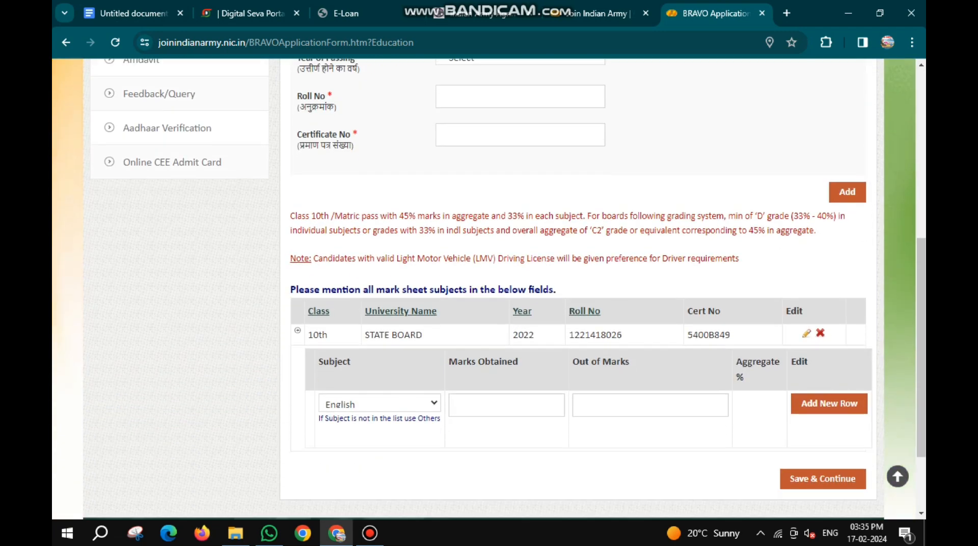
left_click(507, 309)
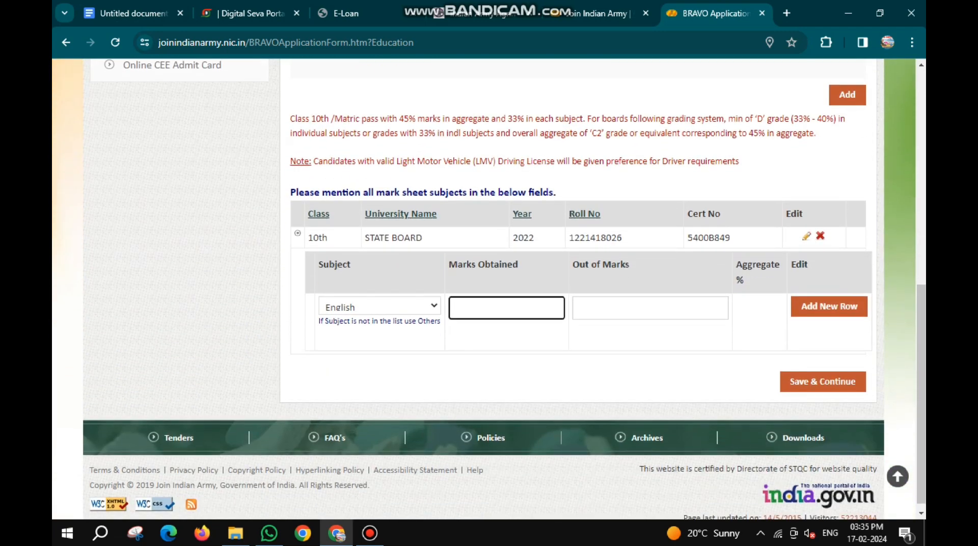
type("53")
key("Tab")
type("100")
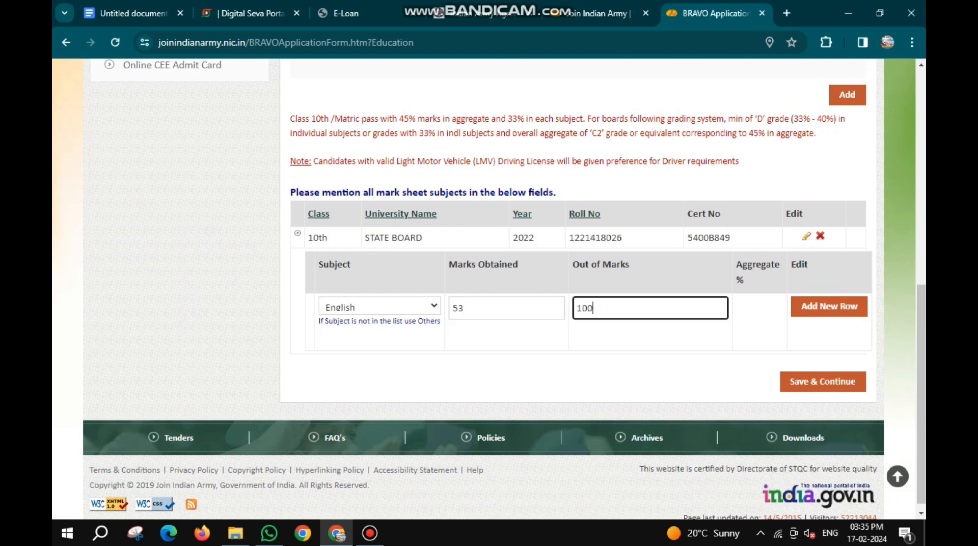
key("Tab")
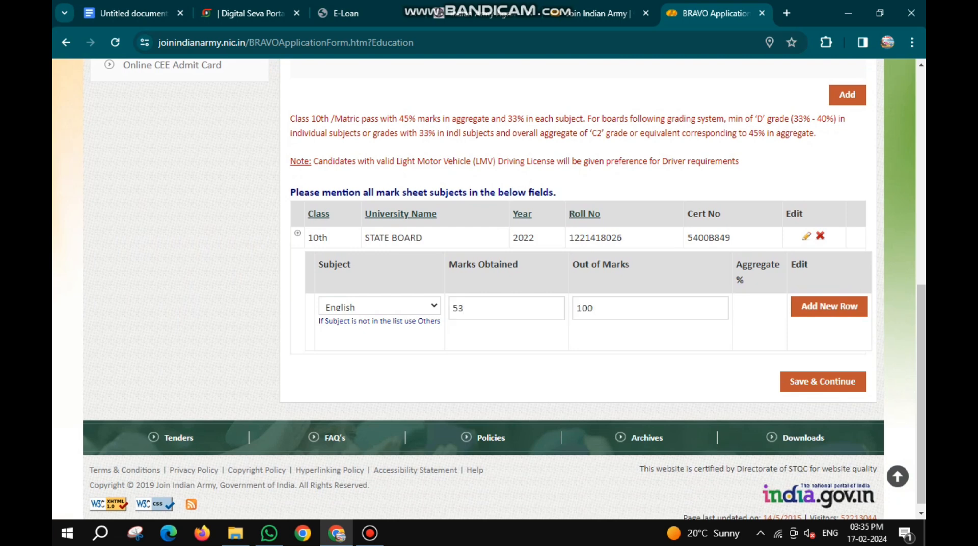
left_click(830, 306)
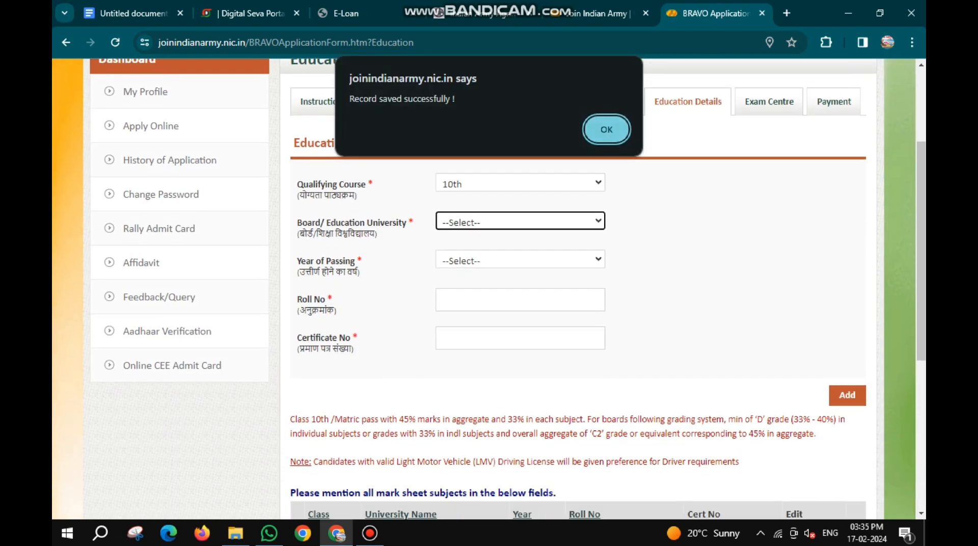
key("Return")
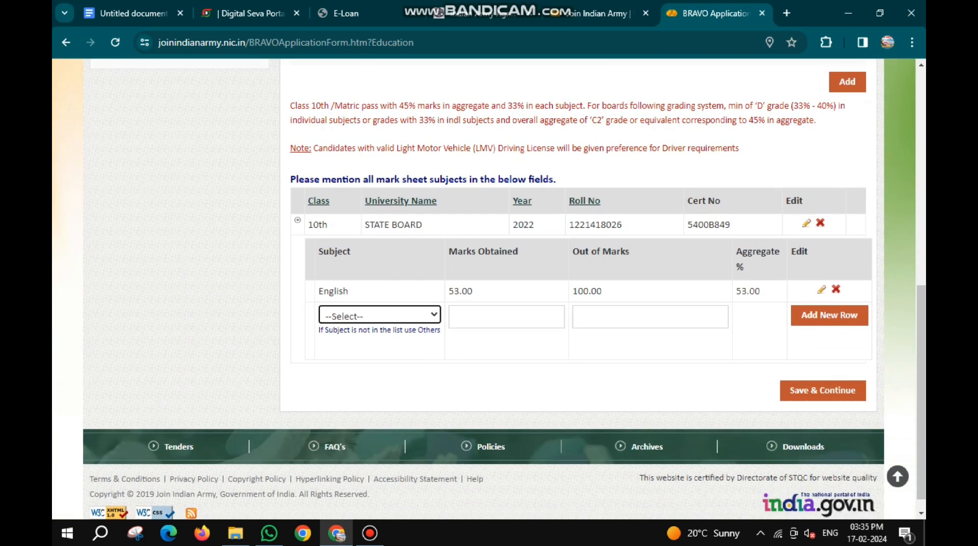
- Add Hindi to the 10th mark sheet subjects with 61 marks obtained out of 100 and dismiss the confirmation message
key("alt+Down")
key("Down")
key("Down")
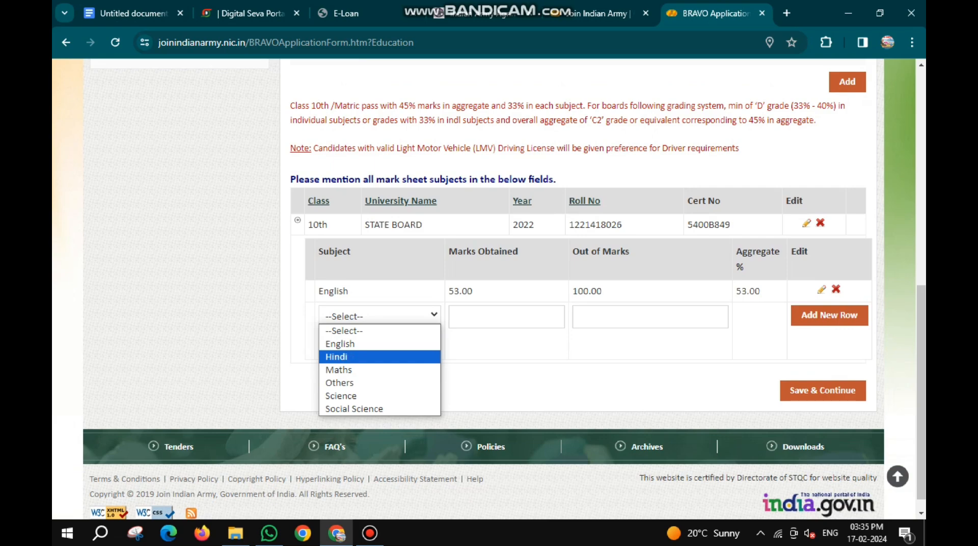
key("Return")
scroll(504, 291, "up", 4)
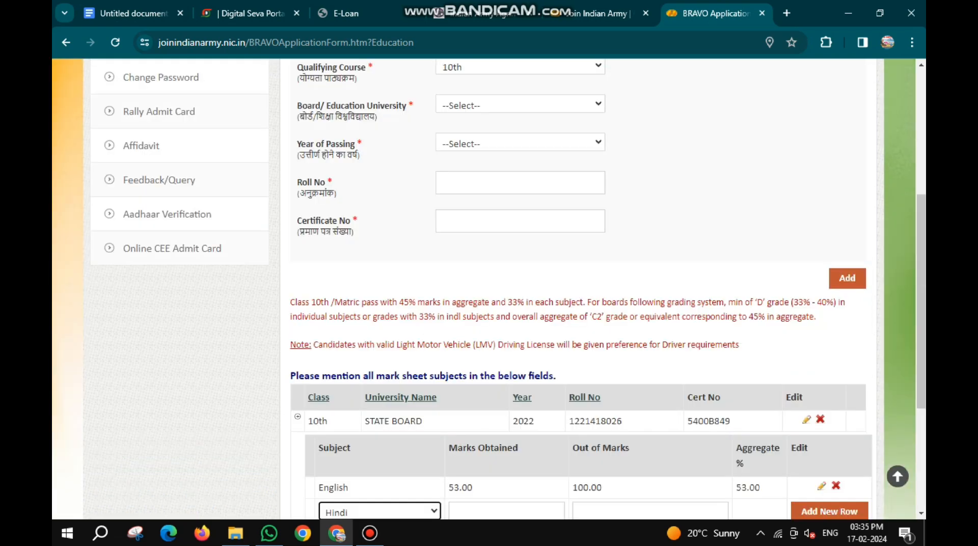
scroll(504, 291, "down", 4)
left_click(506, 299)
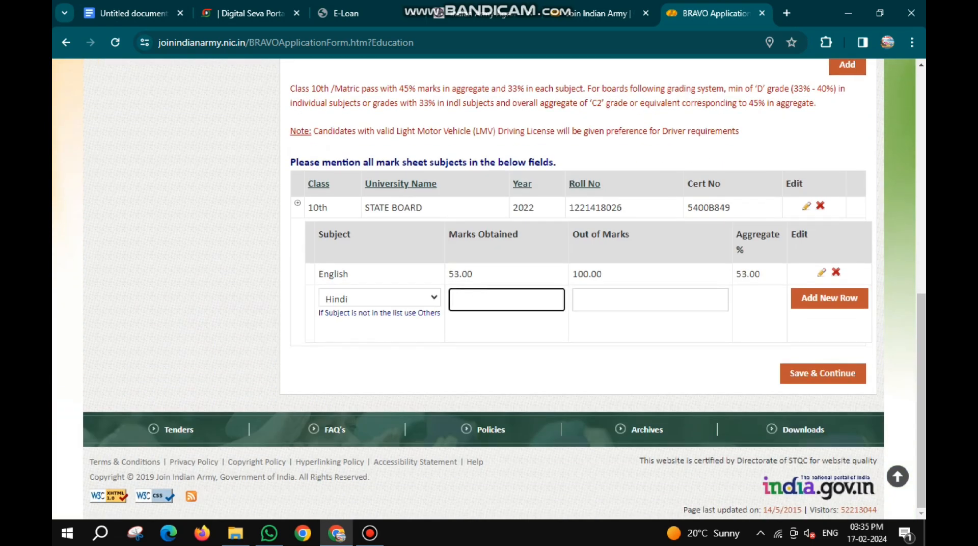
type("61")
left_click(650, 299)
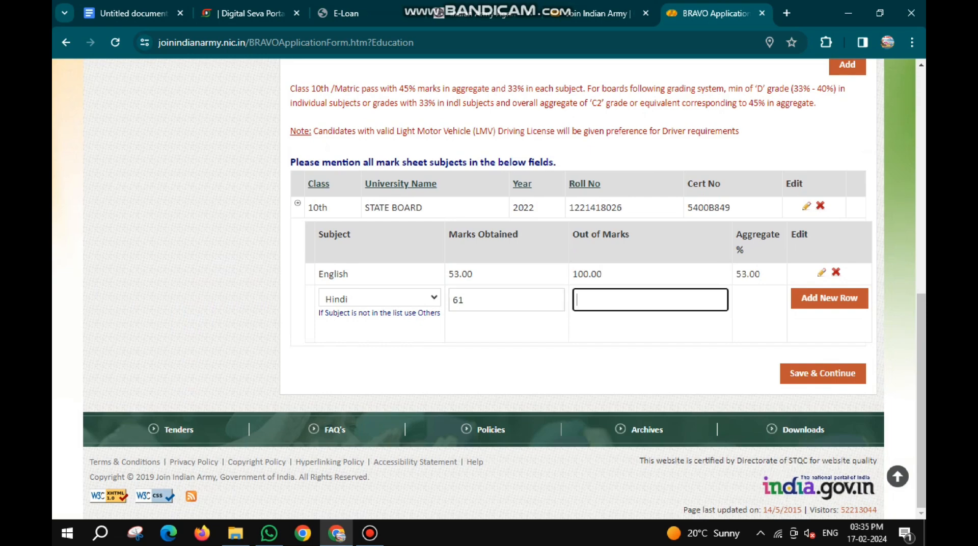
type("100")
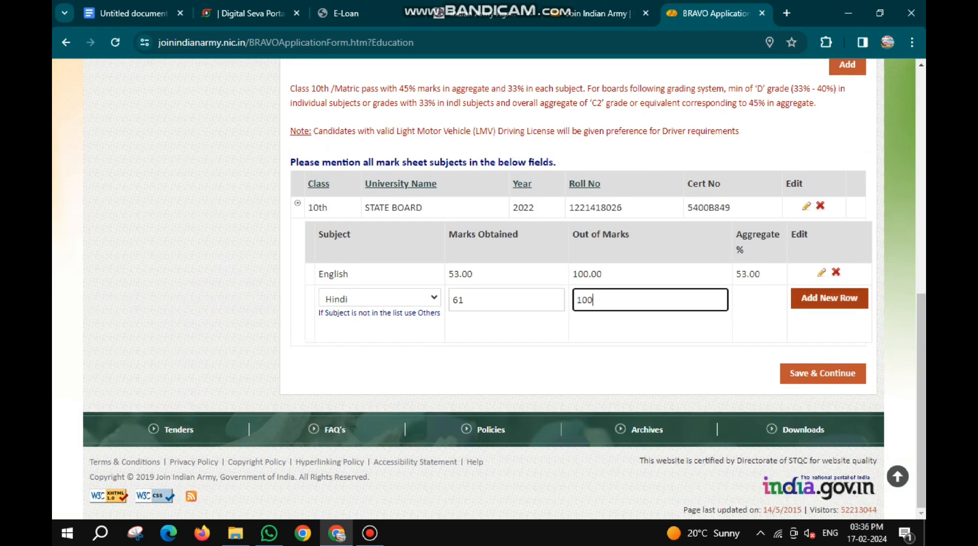
left_click(830, 299)
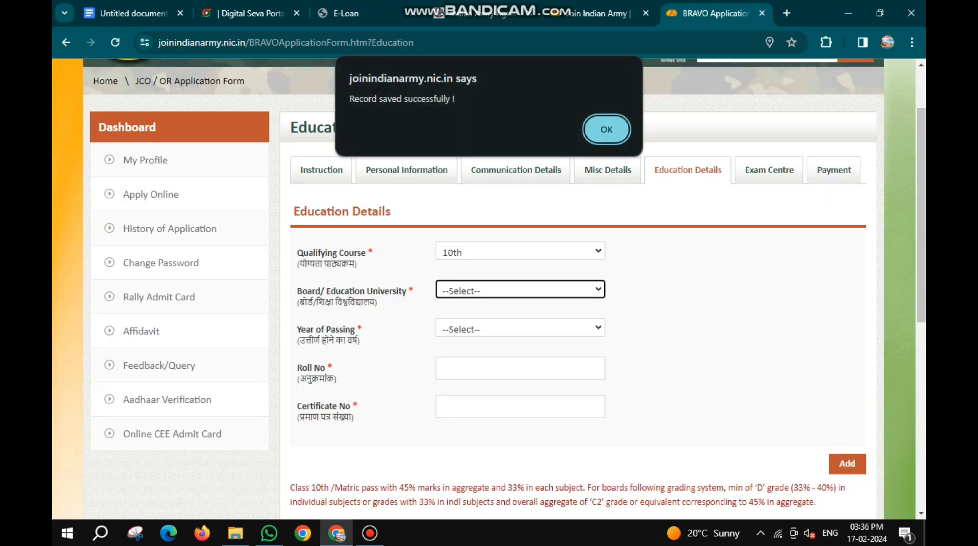
key("Return")
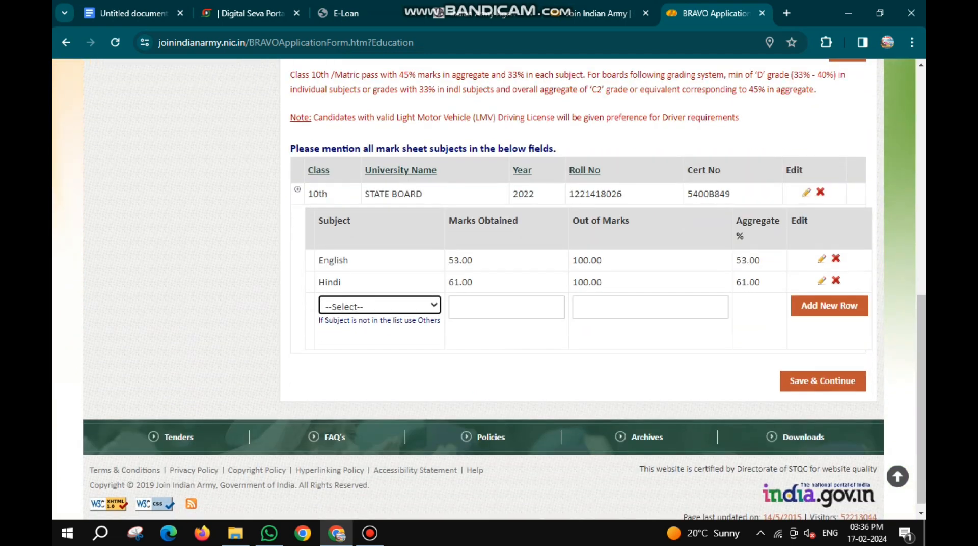
- Choose Maths as the subject in the new mark sheet row below Hindi
key("alt+Down")
key("Down")
key("Down")
key("Down")
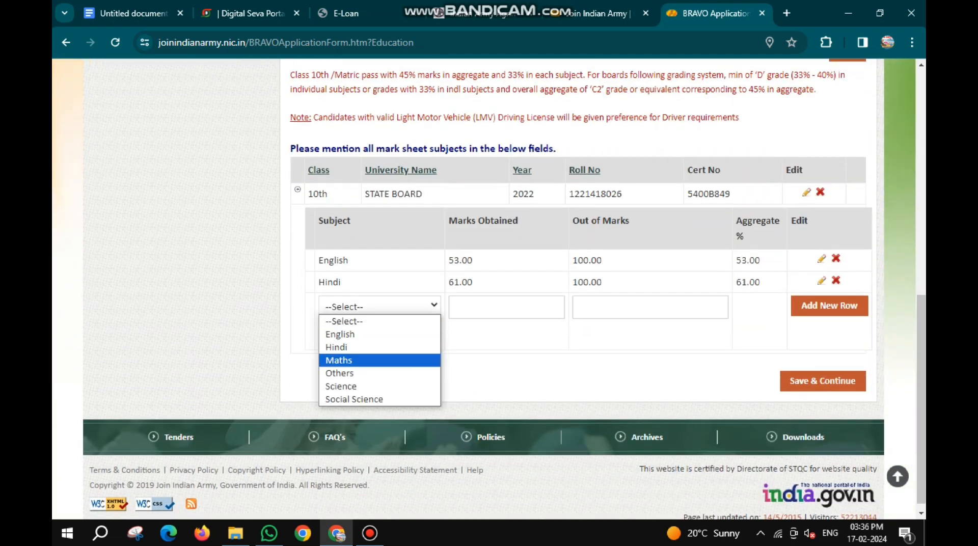
key("Return")
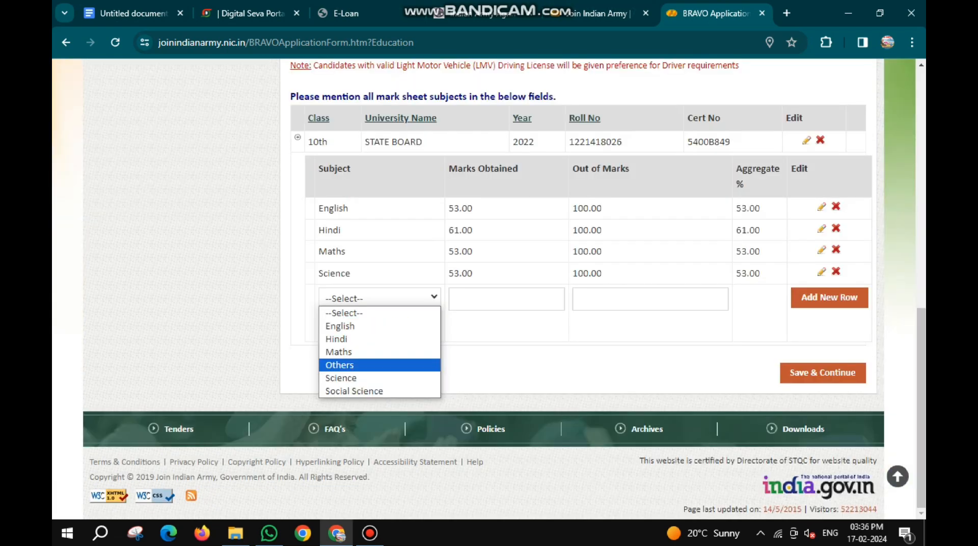
- Choose Others as the next subject with 64 marks out of 100, try to add the row and dismiss the resulting message
key("Return")
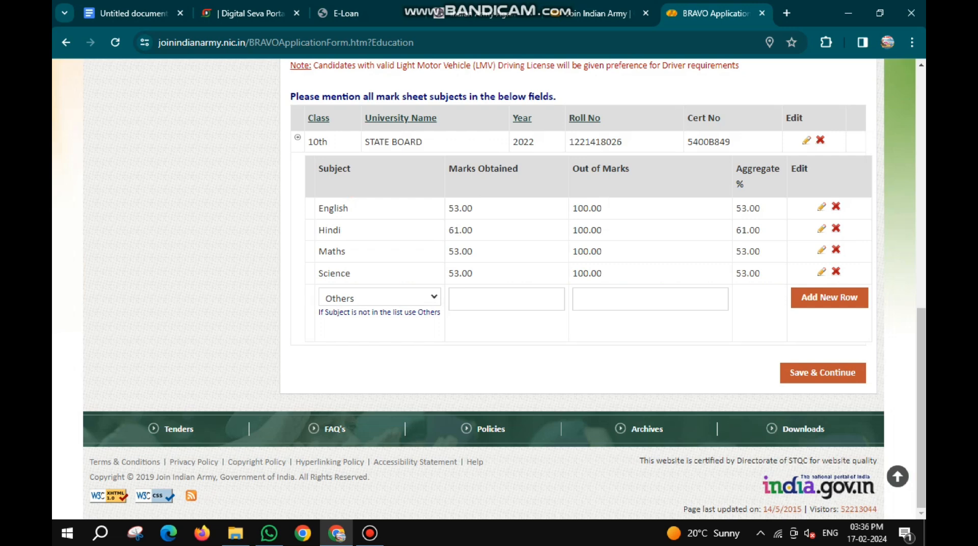
left_click(507, 299)
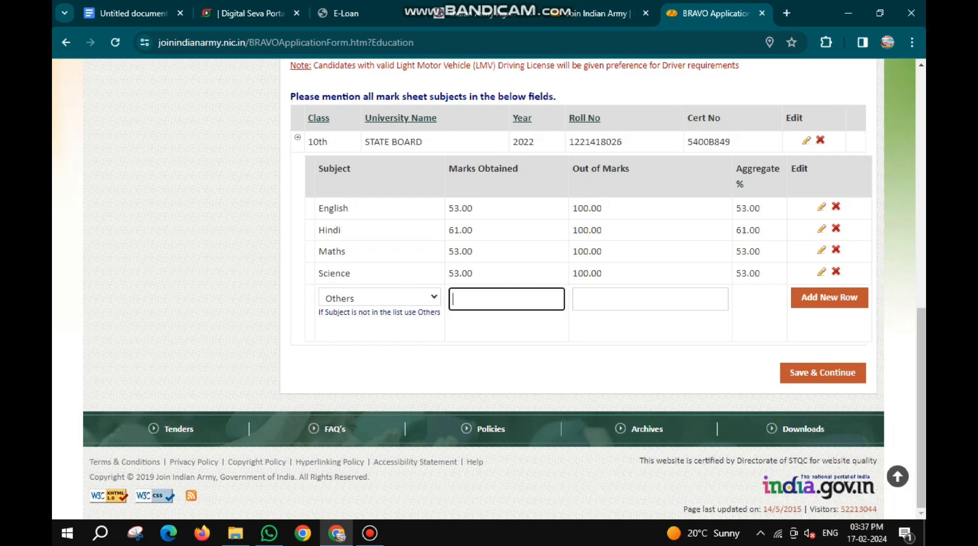
type("64")
left_click(651, 299)
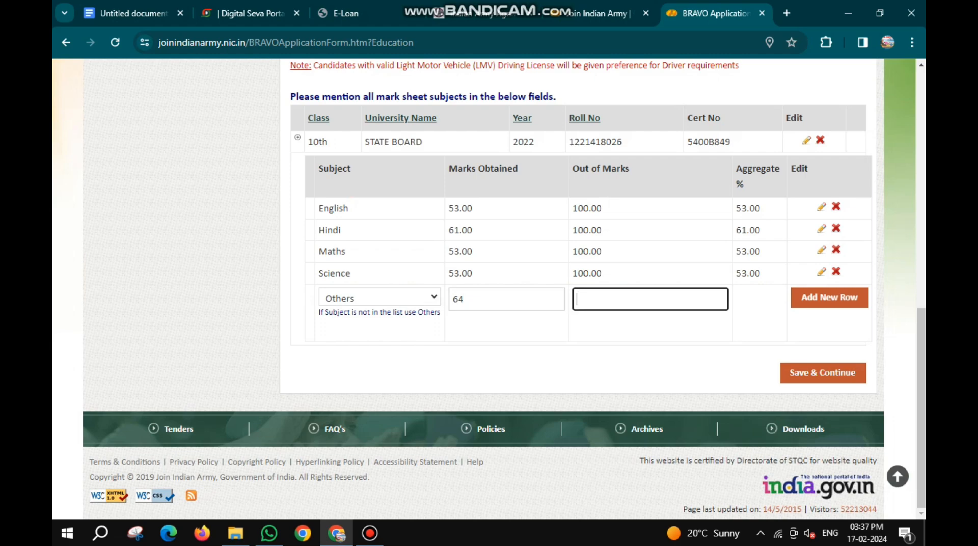
type("100")
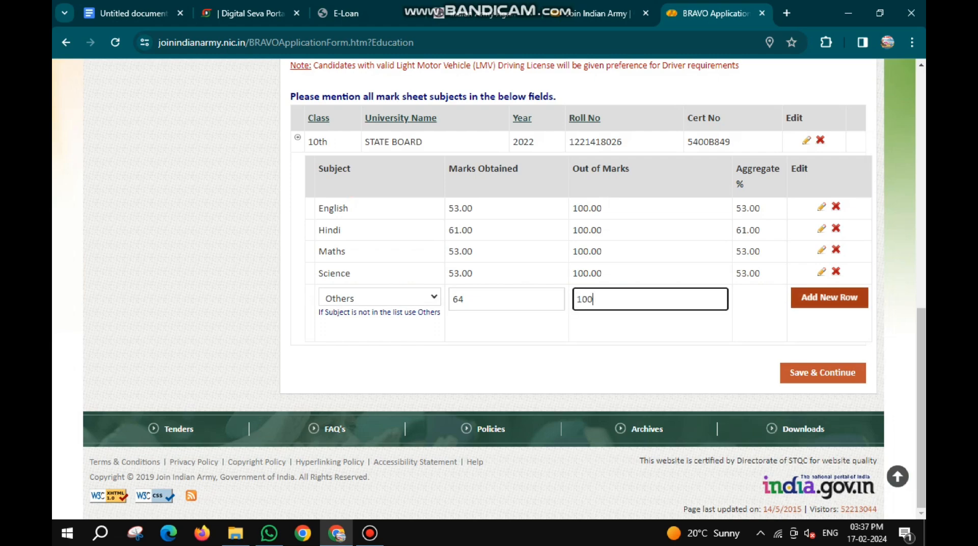
left_click(830, 297)
scroll(830, 298, "down", 3)
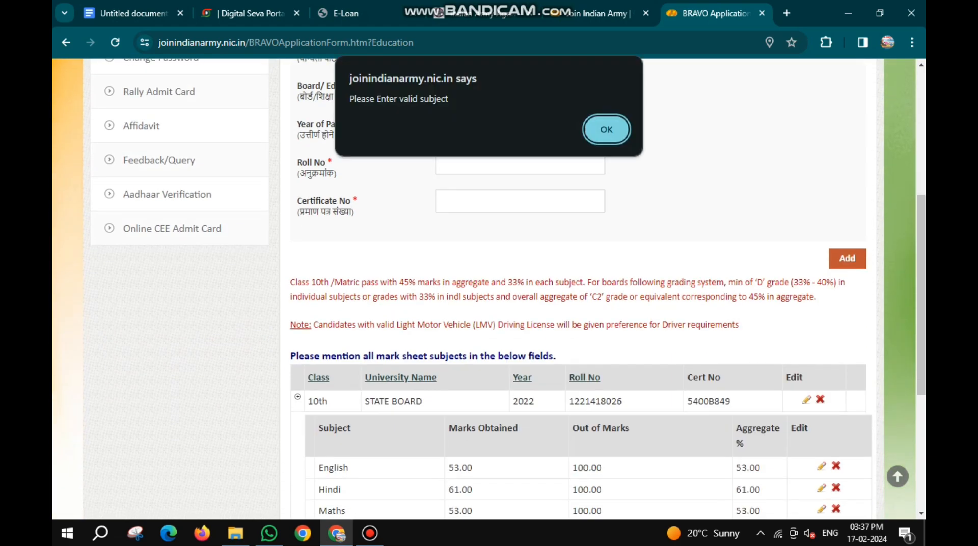
key("Return")
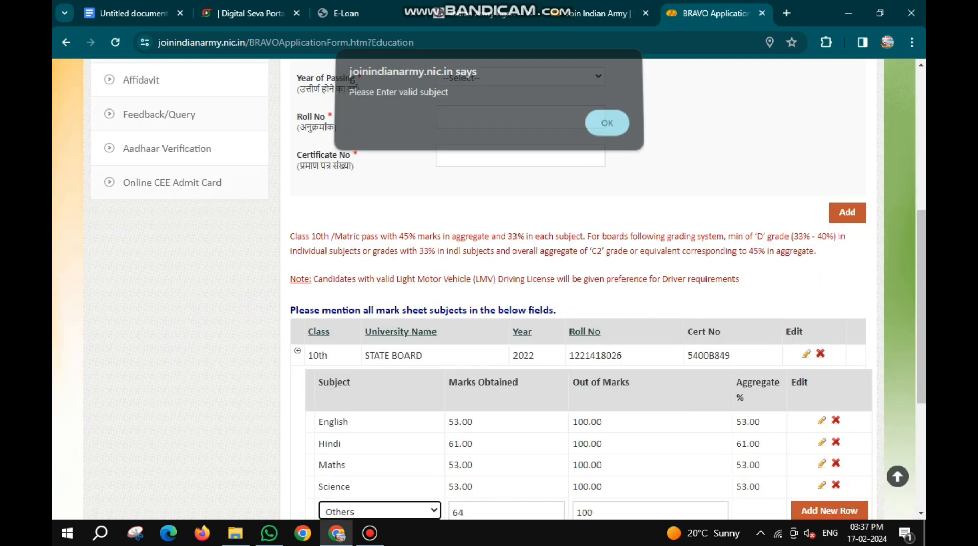
- Enter DRAWING as the subject name for the Others row, add the row and dismiss the confirmation message
scroll(489, 290, "down", 5)
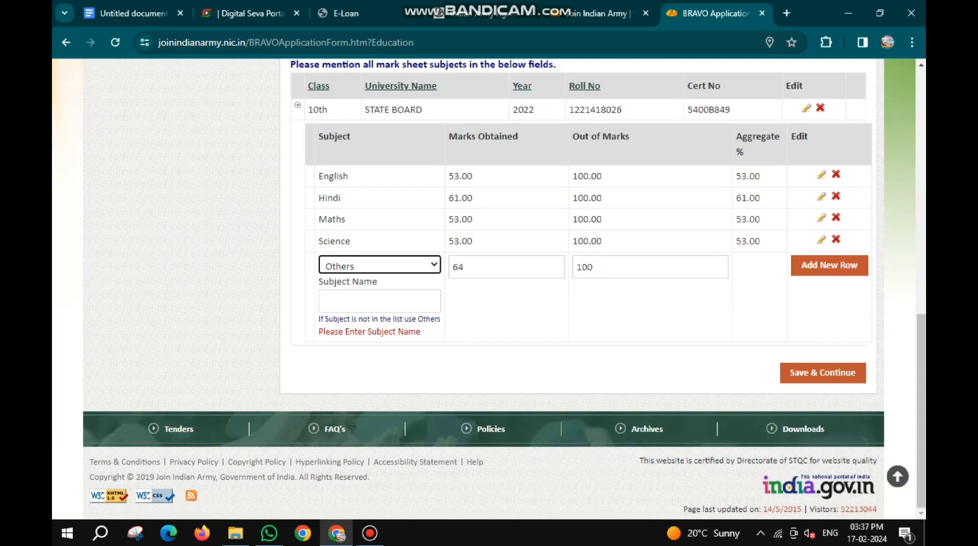
left_click(380, 301)
type("DRAW")
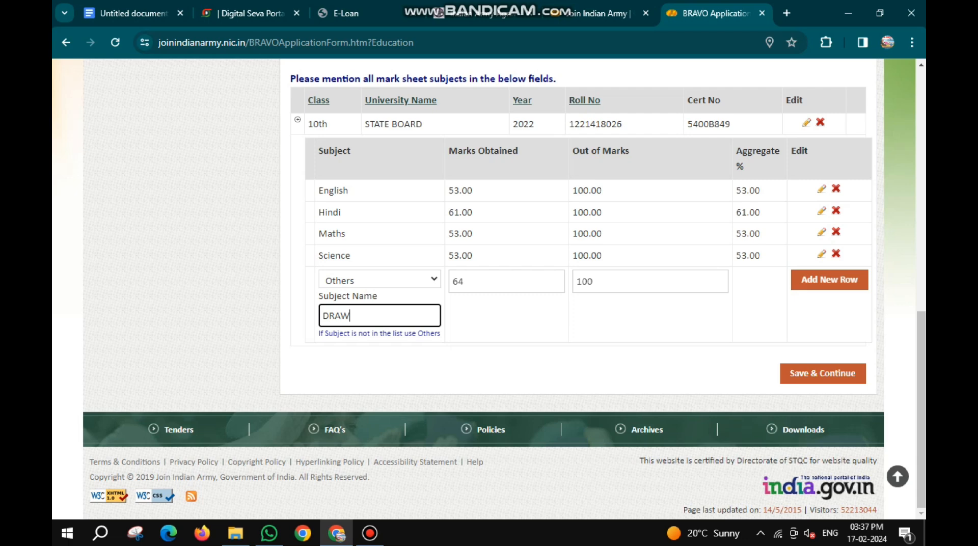
type("ING")
left_click(830, 280)
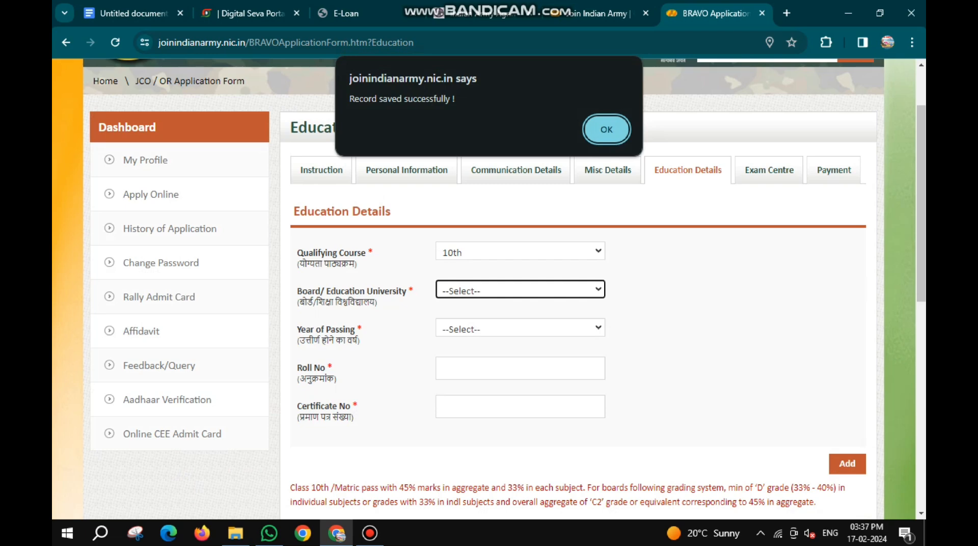
key("Return")
- Choose Social Science in the new 10th mark sheet row with 56 marks obtained out of 100
scroll(489, 289, "down", 3)
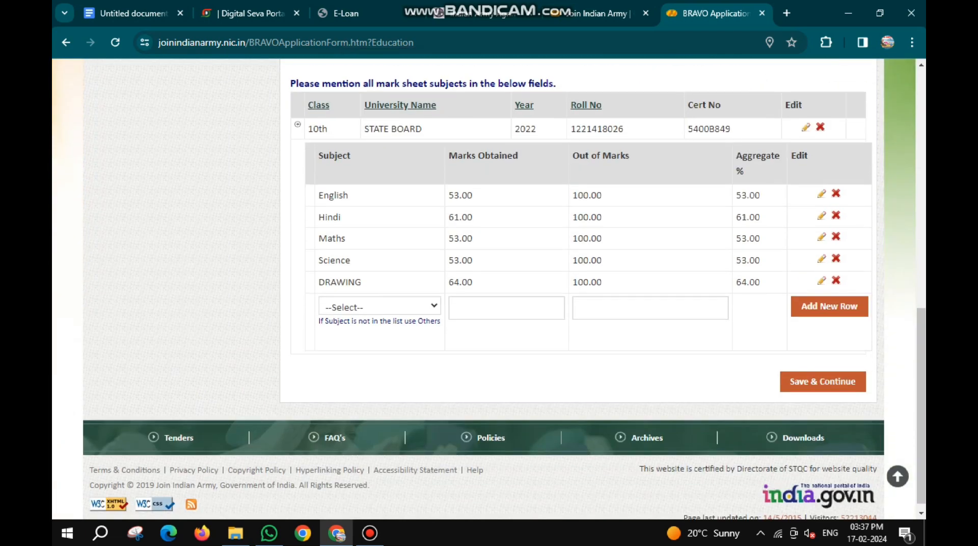
left_click(380, 306)
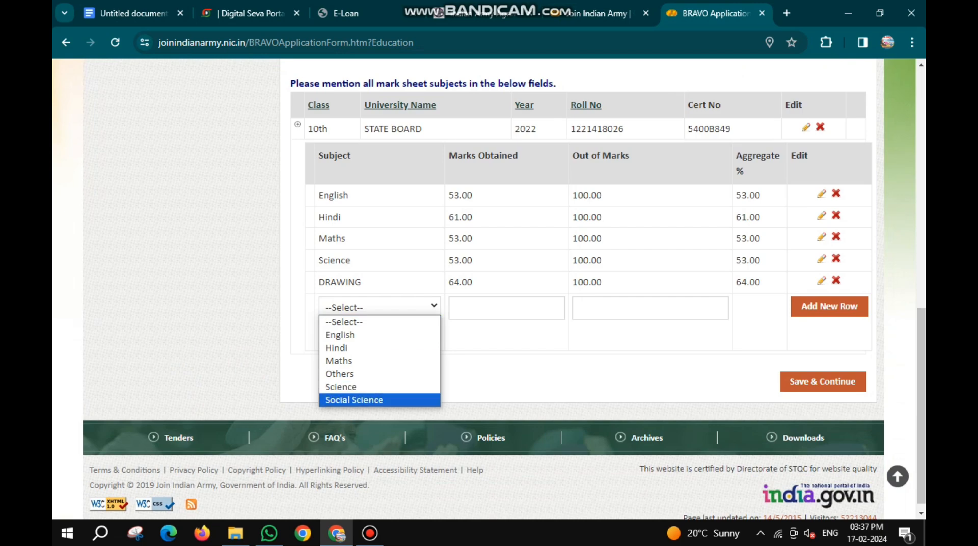
left_click(354, 400)
left_click(507, 308)
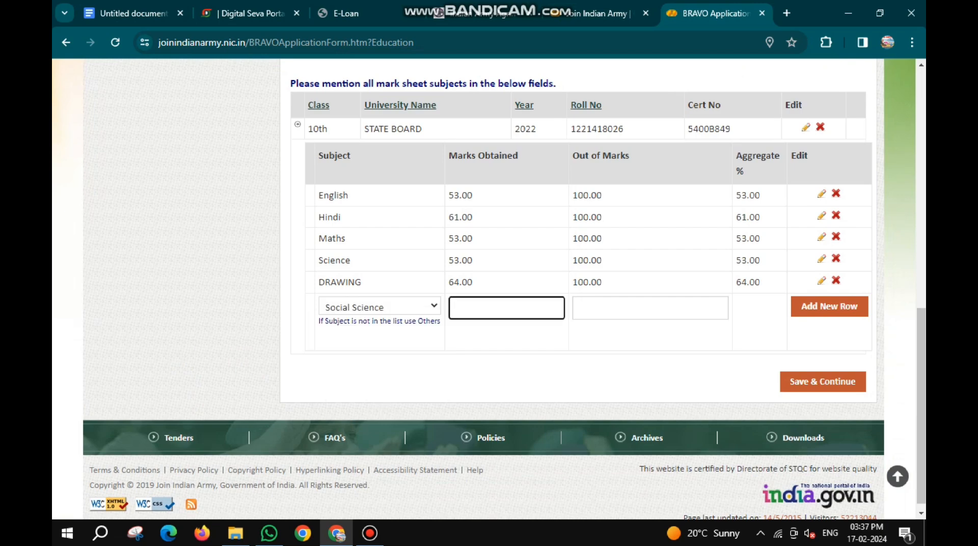
scroll(489, 289, "down", 2)
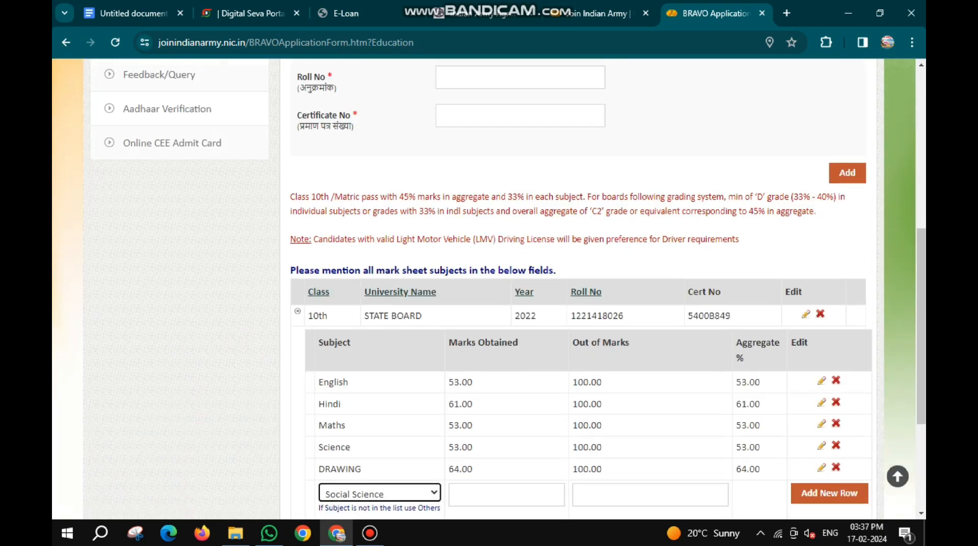
left_click(506, 377)
type("56")
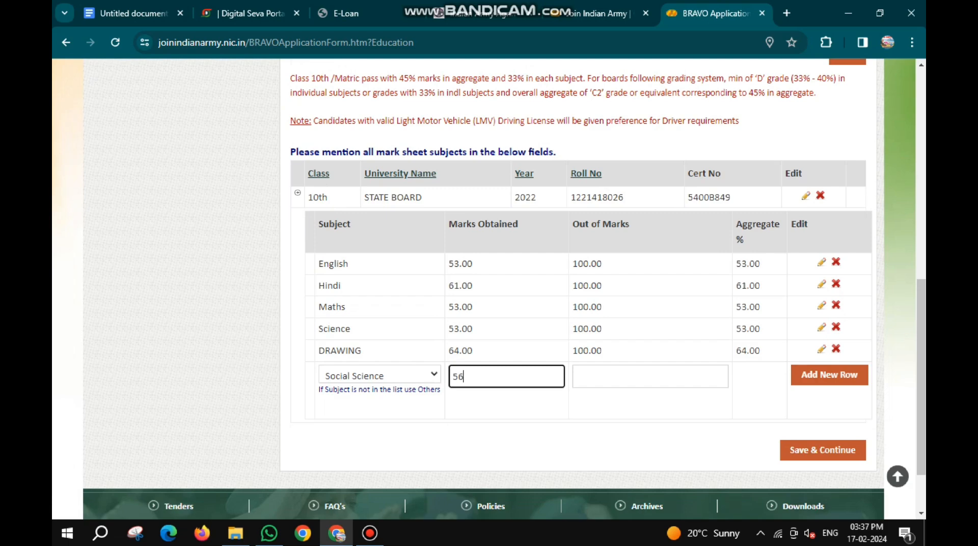
left_click(611, 377)
type("100")
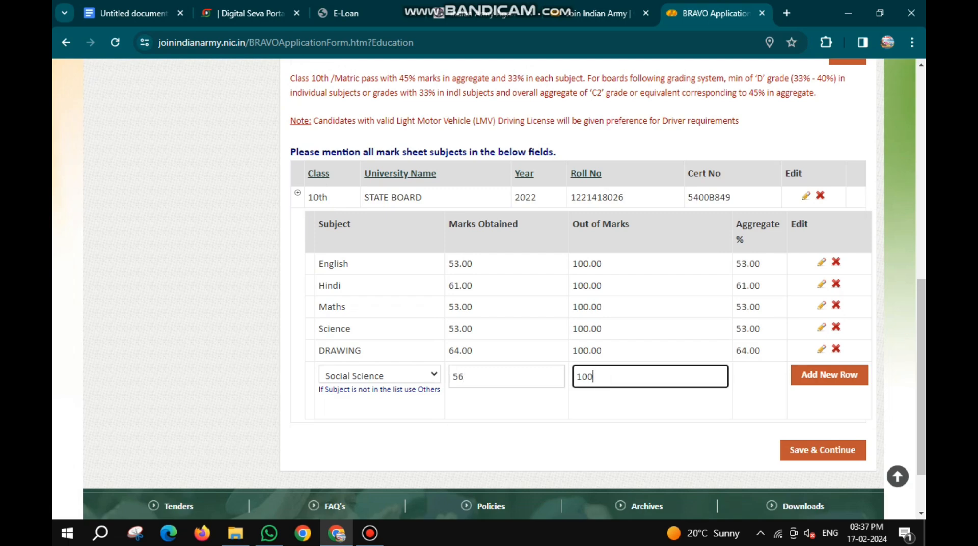
- Add the Social Science row to the mark sheet, then save the education details and continue
left_click(830, 375)
scroll(489, 289, "down", 4)
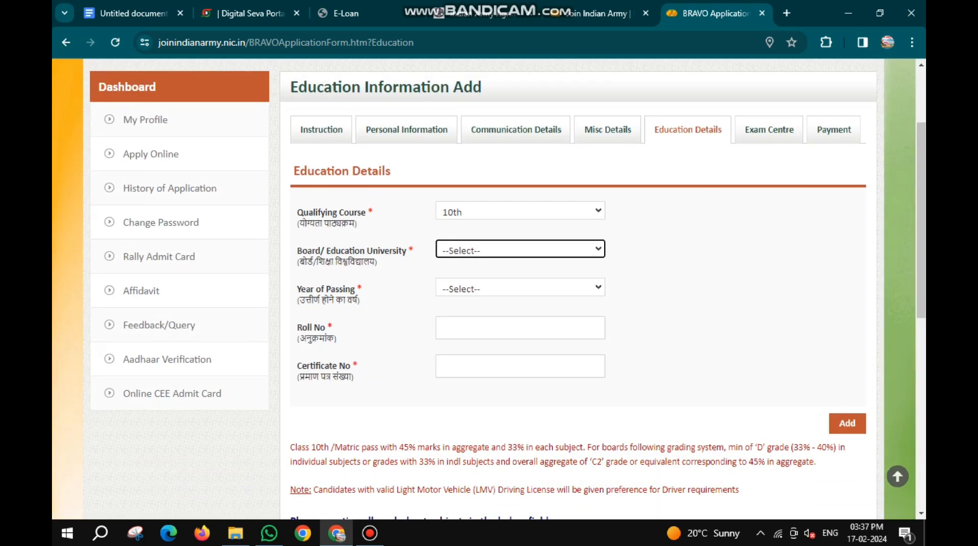
scroll(829, 304, "down", 3)
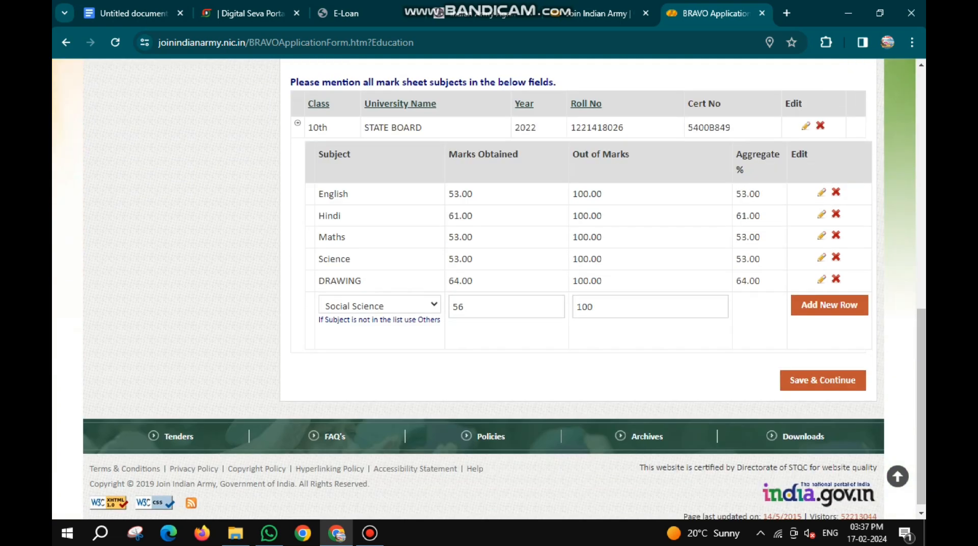
left_click(829, 305)
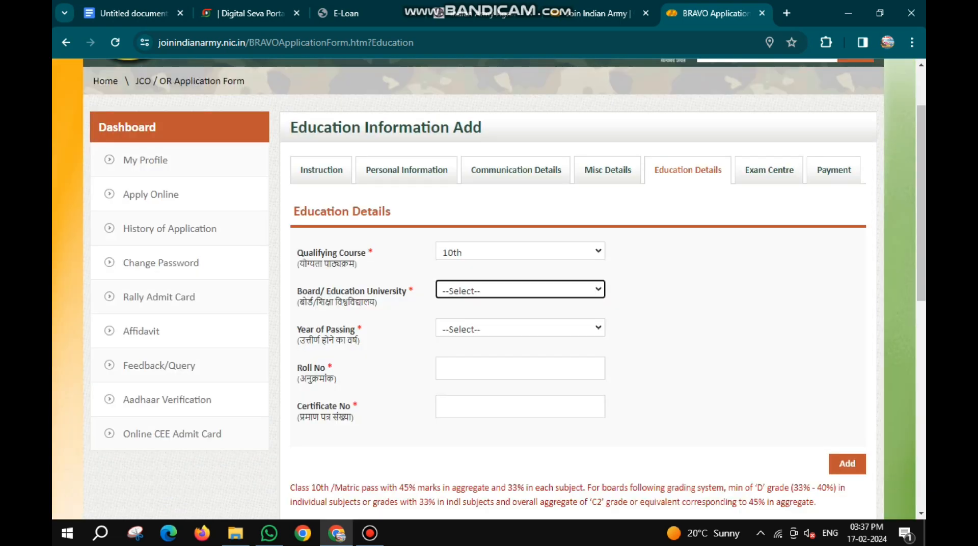
scroll(489, 289, "down", 10)
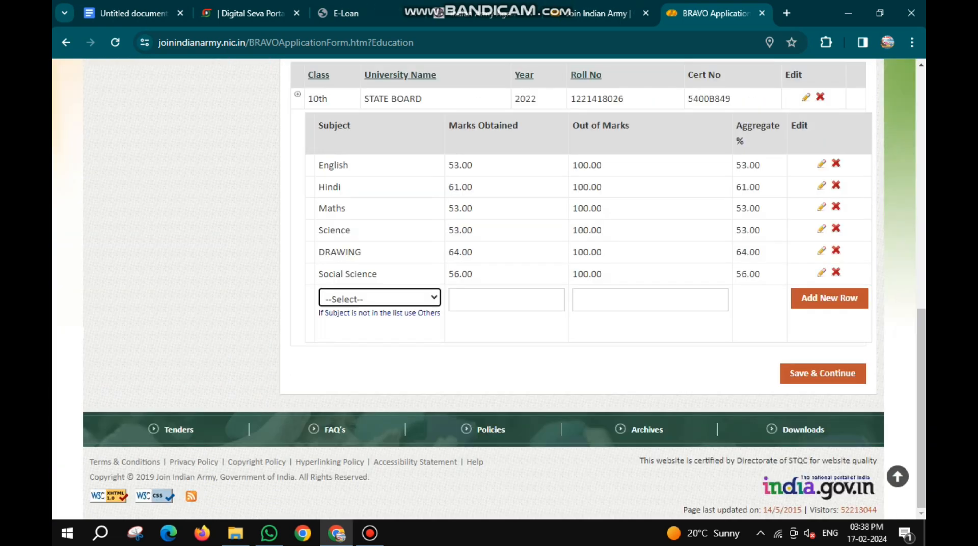
left_click(823, 374)
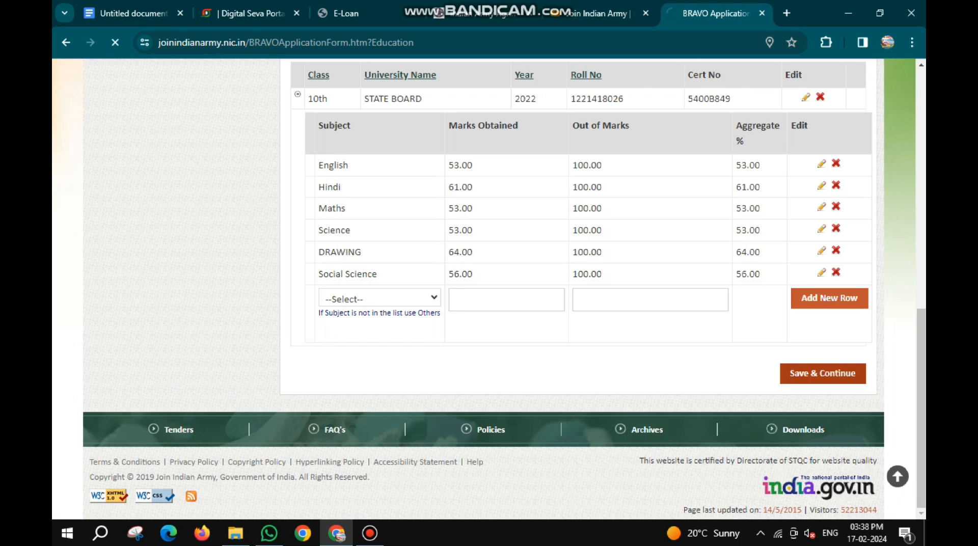
- Set the first choice exam centre to Uttar Pradesh with Prayagraj as the city
scroll(489, 289, "down", 1)
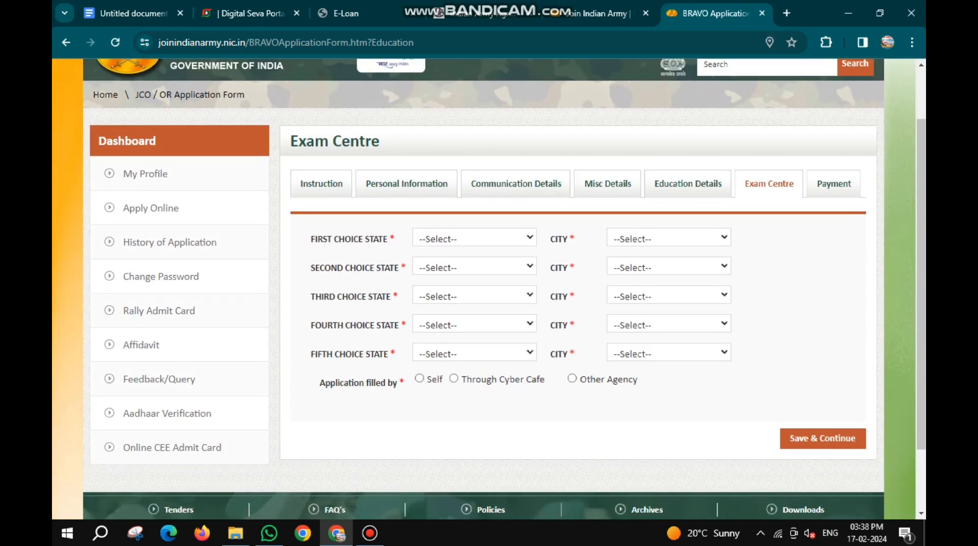
left_click(475, 238)
key("u")
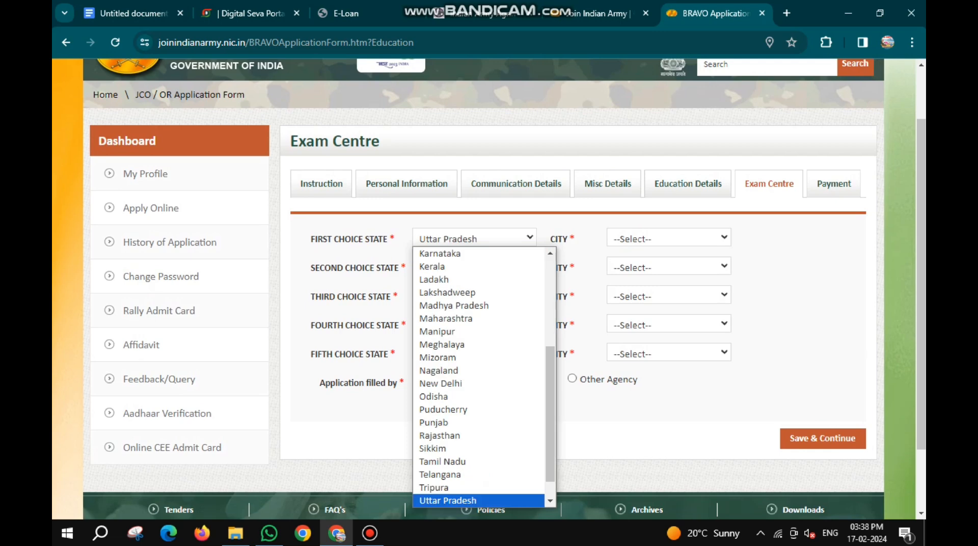
key("Return")
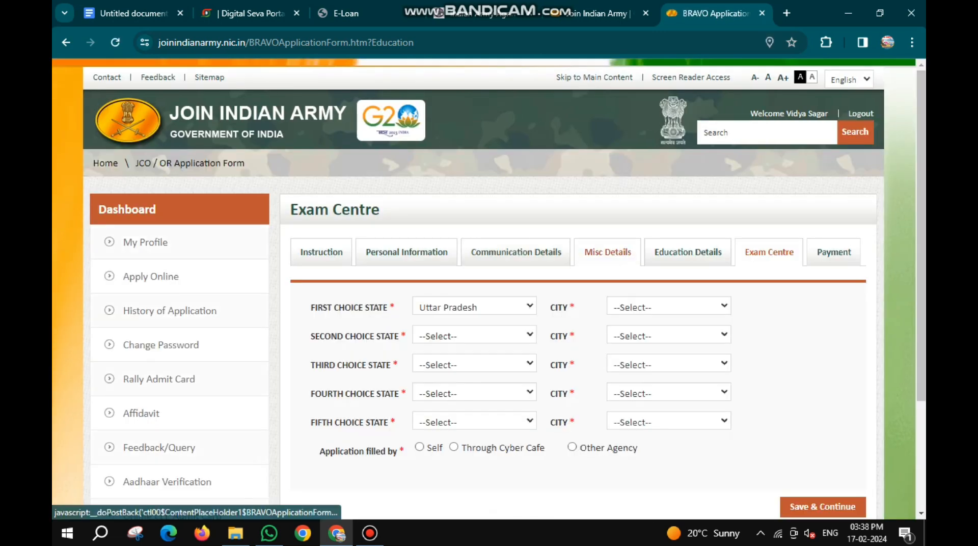
left_click(669, 307)
key("p")
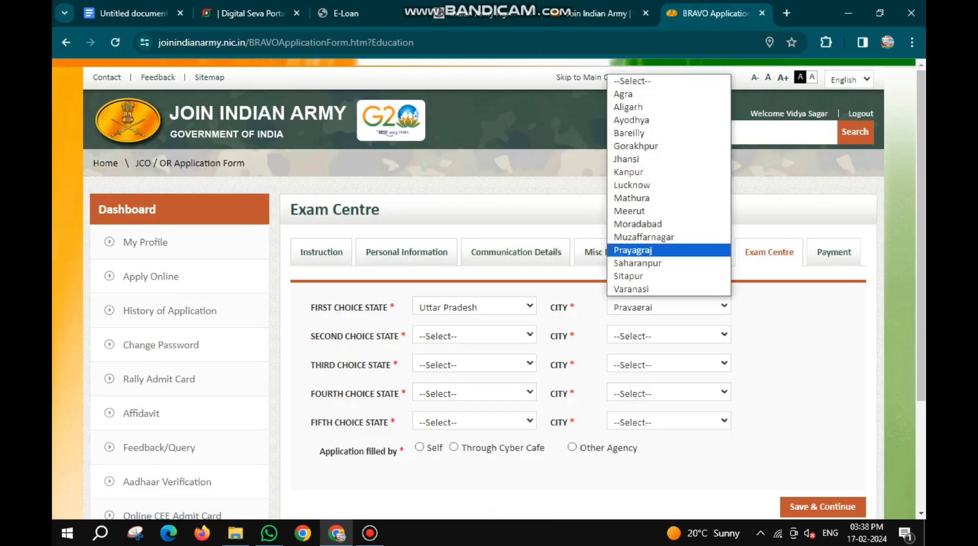
key("Return")
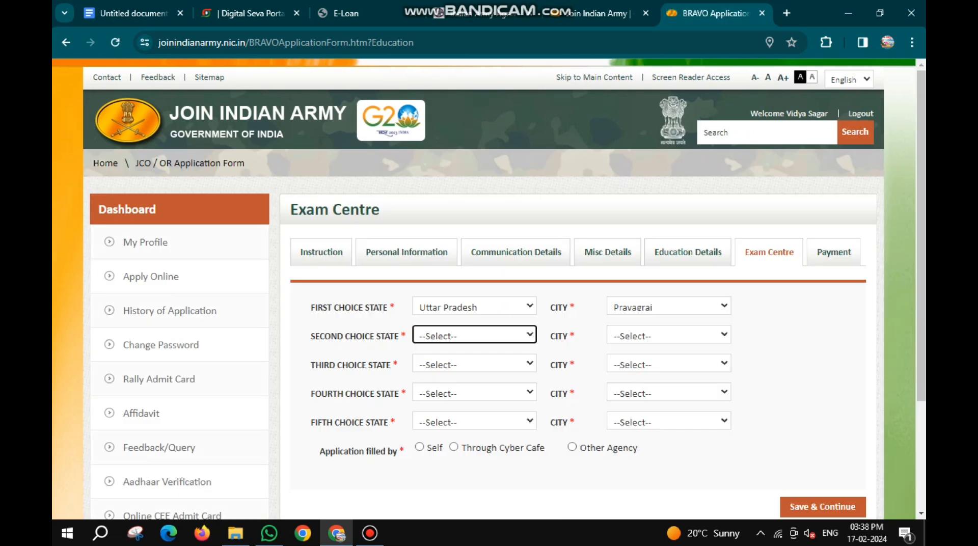
- Set the second to fifth exam centre choices to Varanasi, Lucknow, Kanpur and Jhansi, all in Uttar Pradesh
left_click(475, 334)
scroll(475, 298, "down", 4)
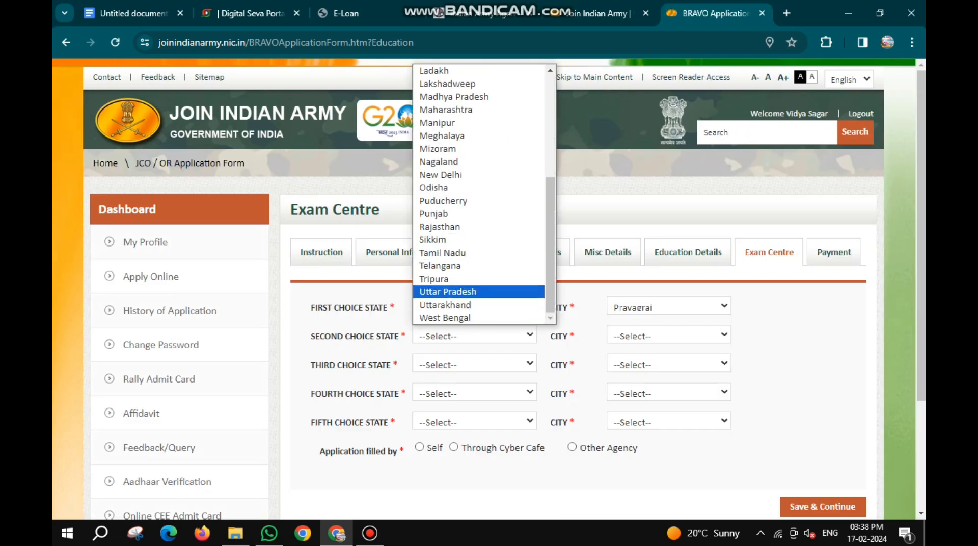
key("Return")
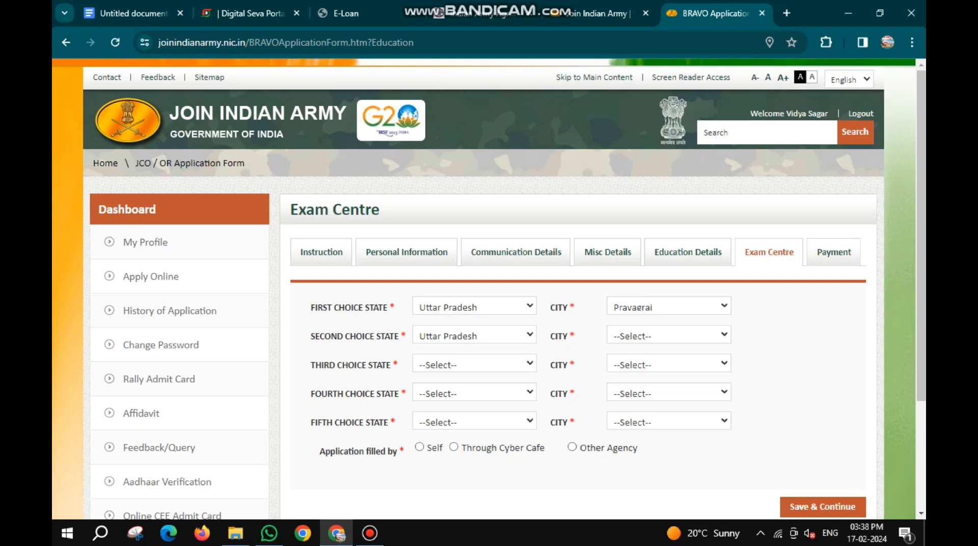
left_click(668, 335)
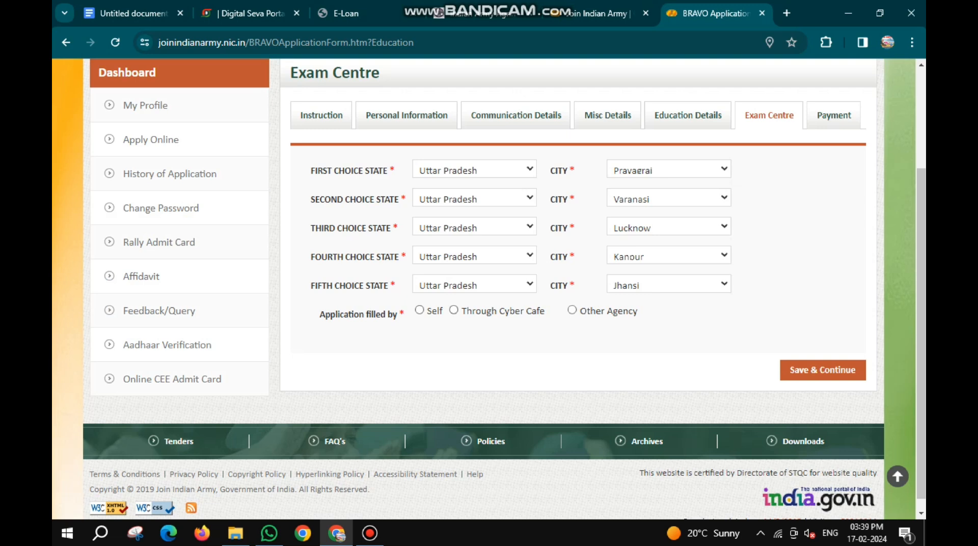
- Mark the application as filled through a cyber cafe and save the exam centre details
left_click(454, 310)
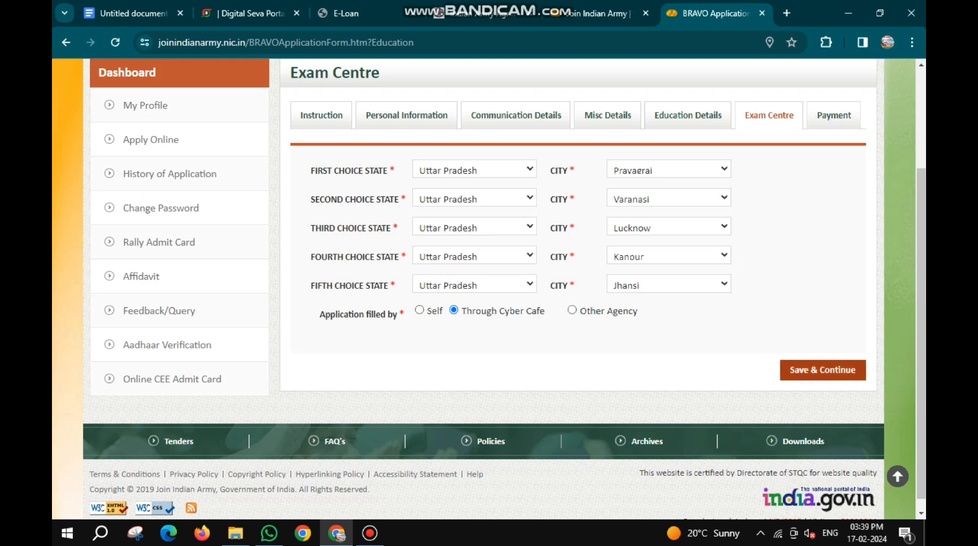
left_click(823, 371)
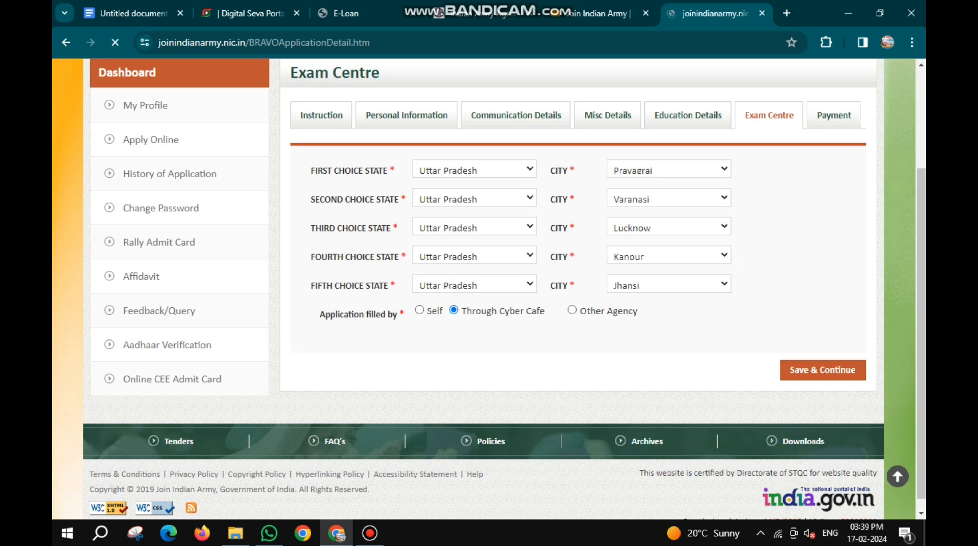
key("Return")
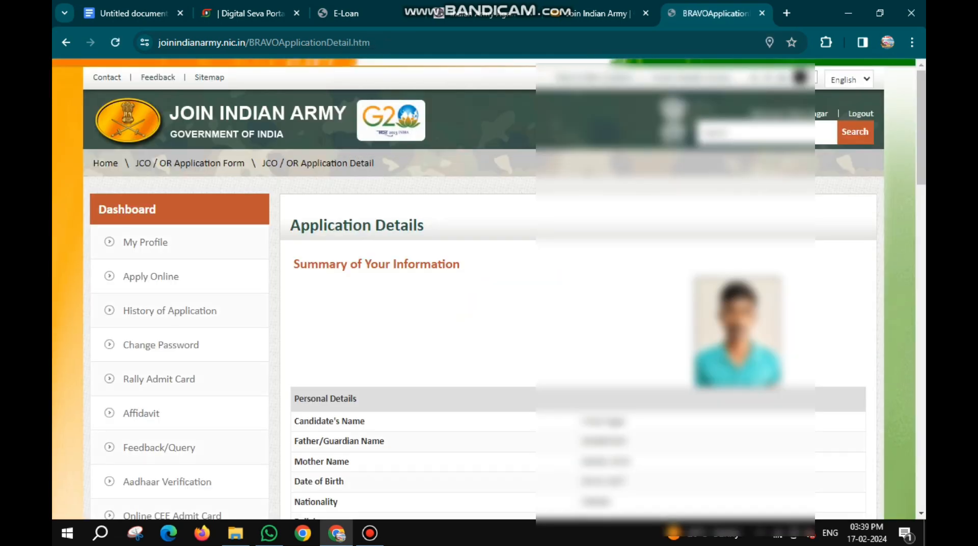
- Review the application summary, proceed to pay the fee and accept the non-refundable notice
scroll(489, 285, "down", 4)
scroll(489, 291, "down", 5)
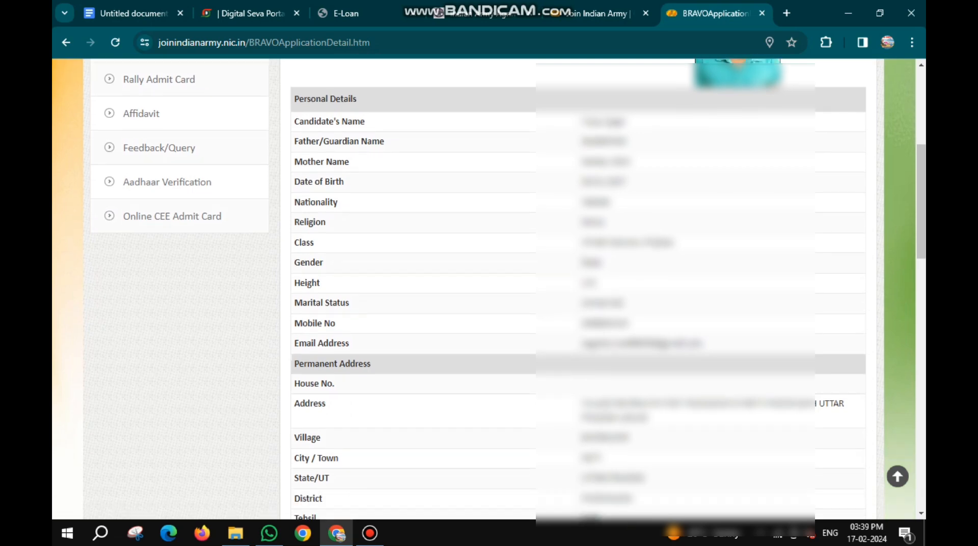
scroll(578, 287, "down", 5)
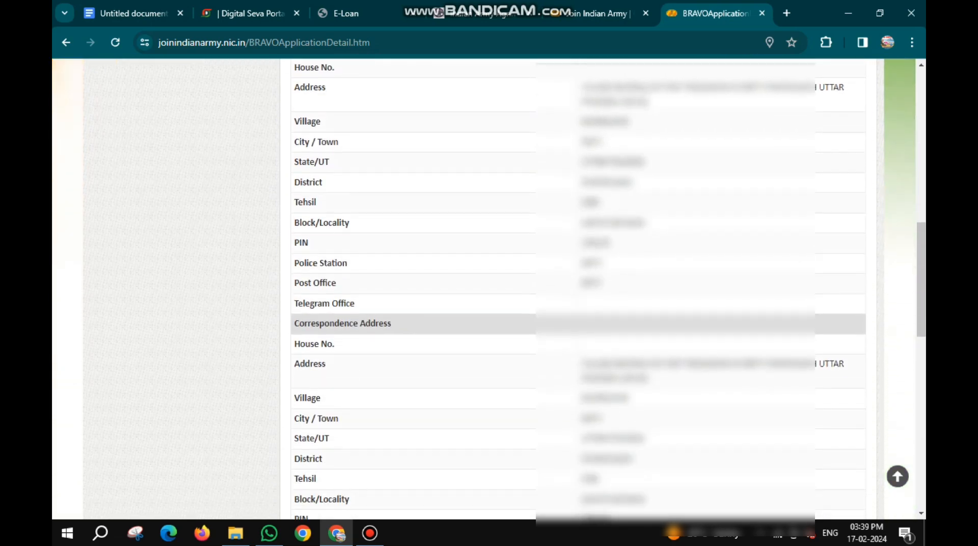
scroll(579, 288, "down", 7)
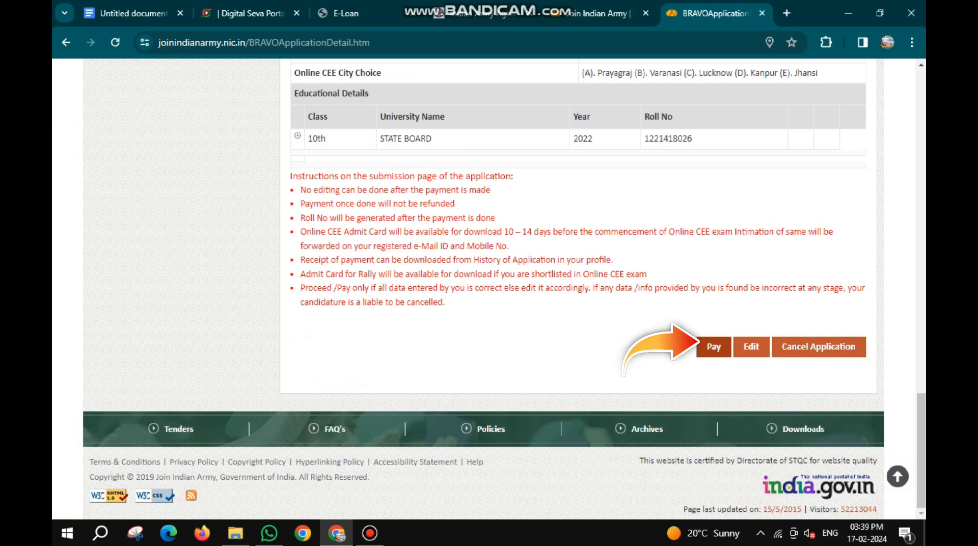
left_click(714, 347)
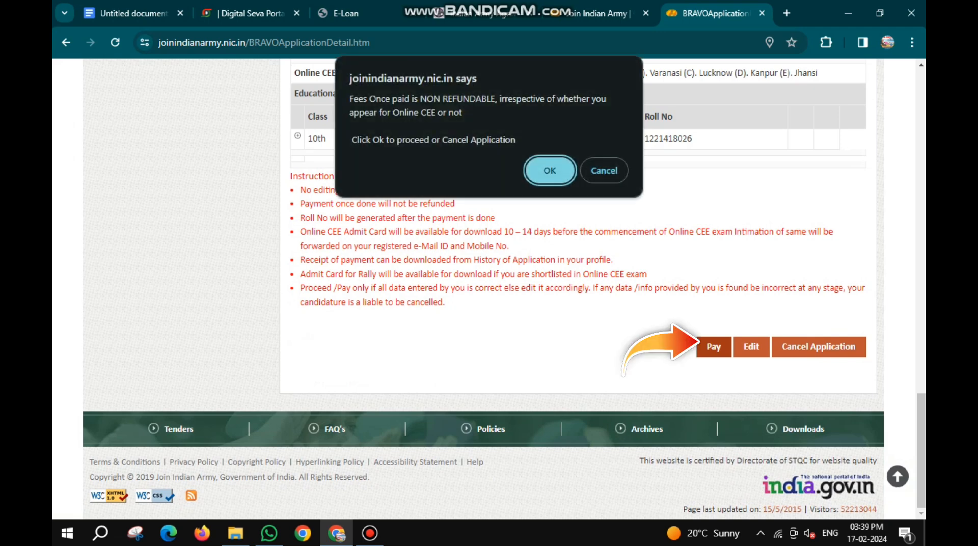
left_click(550, 171)
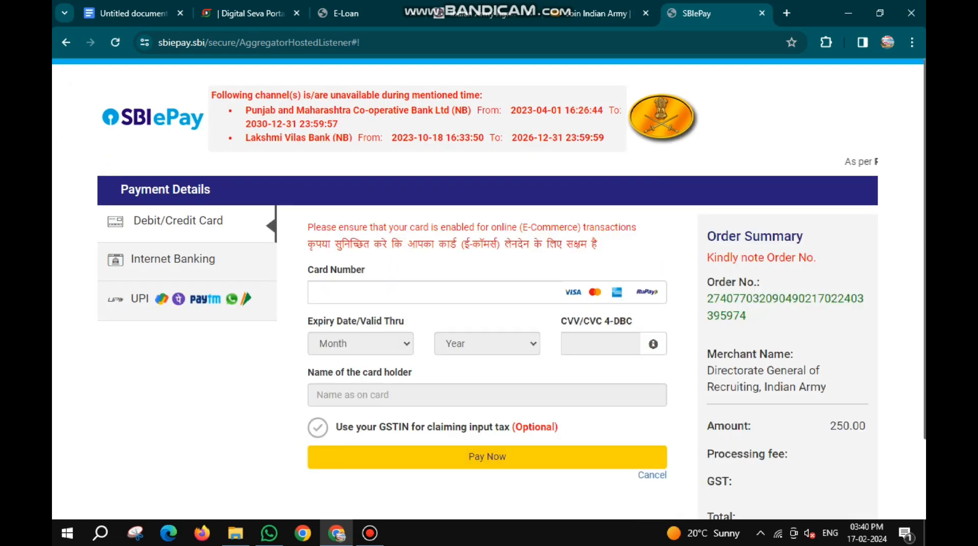
- Pay the application fee with the UPI QR option and dismiss the registration message
scroll(489, 288, "down", 1)
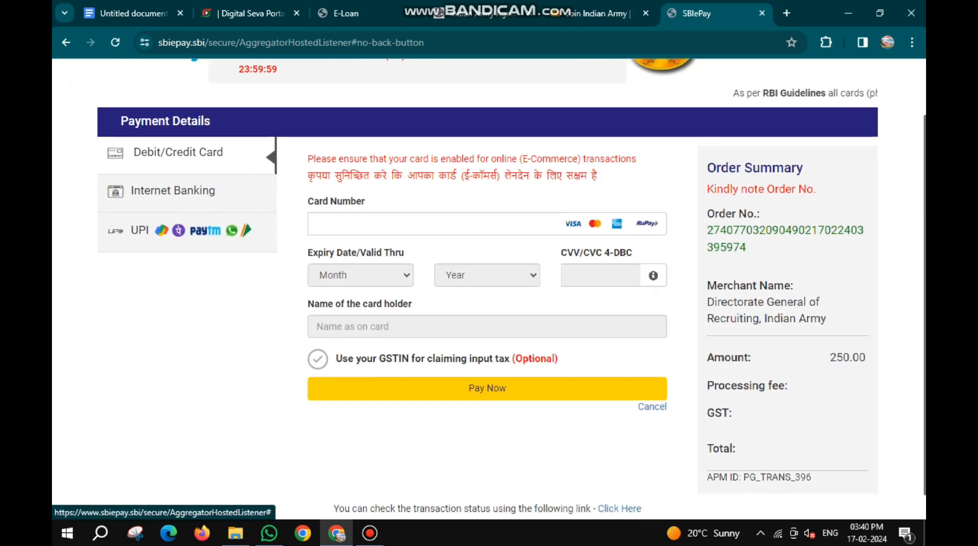
left_click(187, 230)
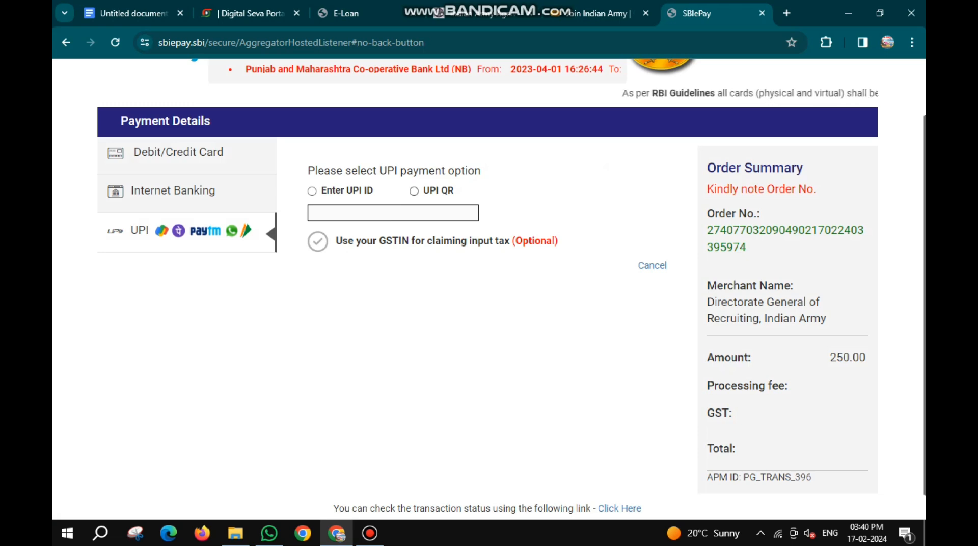
left_click(414, 191)
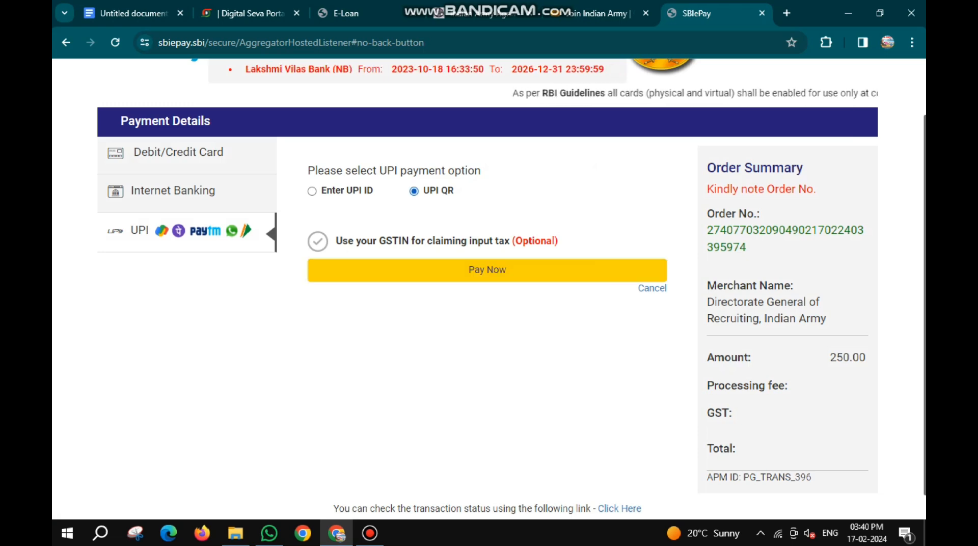
left_click(487, 270)
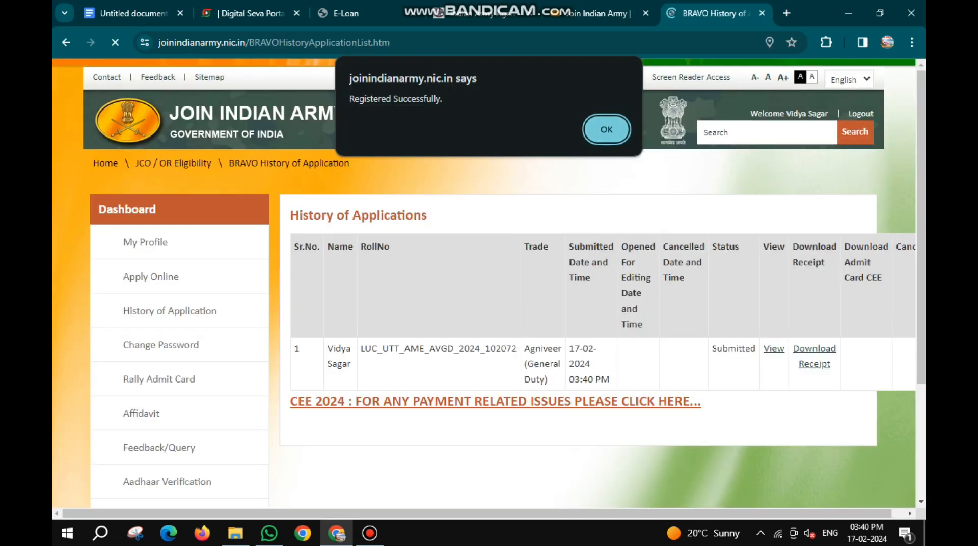
key("Return")
- Open the submitted application from the application history, dismiss the message and review its personal and address details
scroll(489, 283, "down", 1)
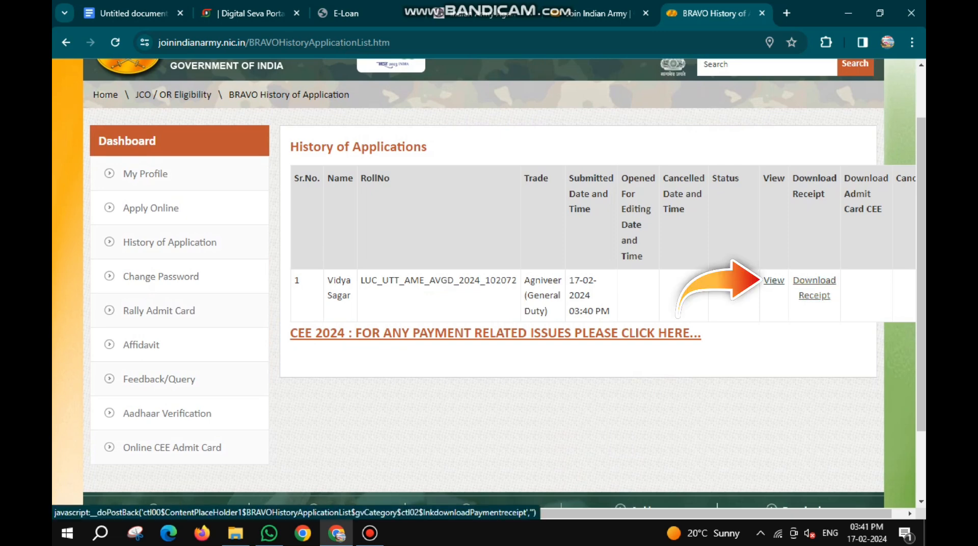
left_click(774, 281)
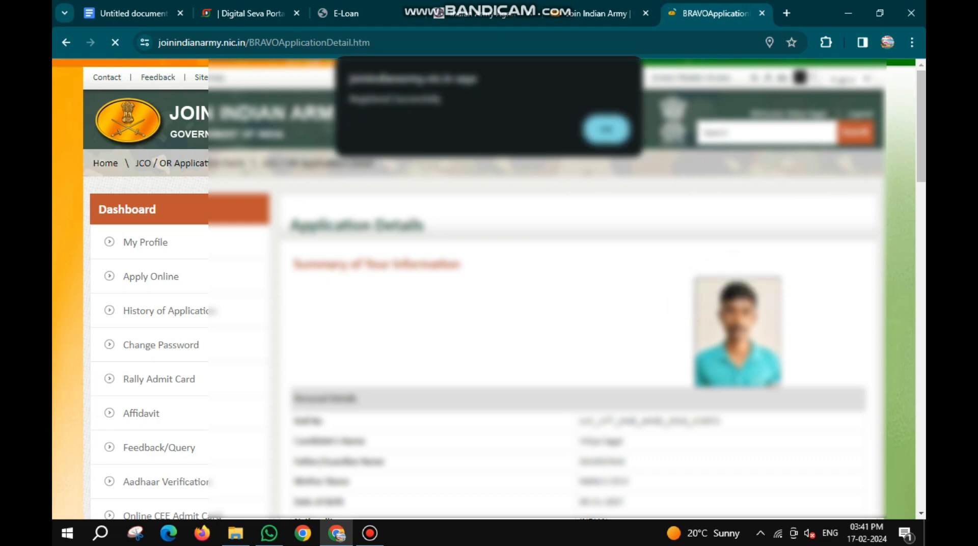
key("Return")
scroll(489, 288, "down", 3)
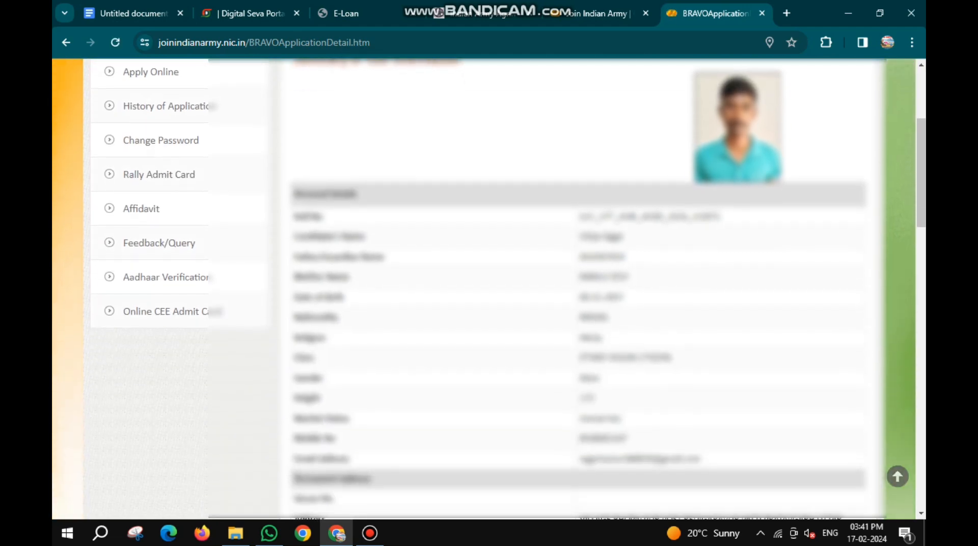
scroll(490, 289, "up", 3)
scroll(490, 289, "down", 3)
scroll(489, 288, "down", 20)
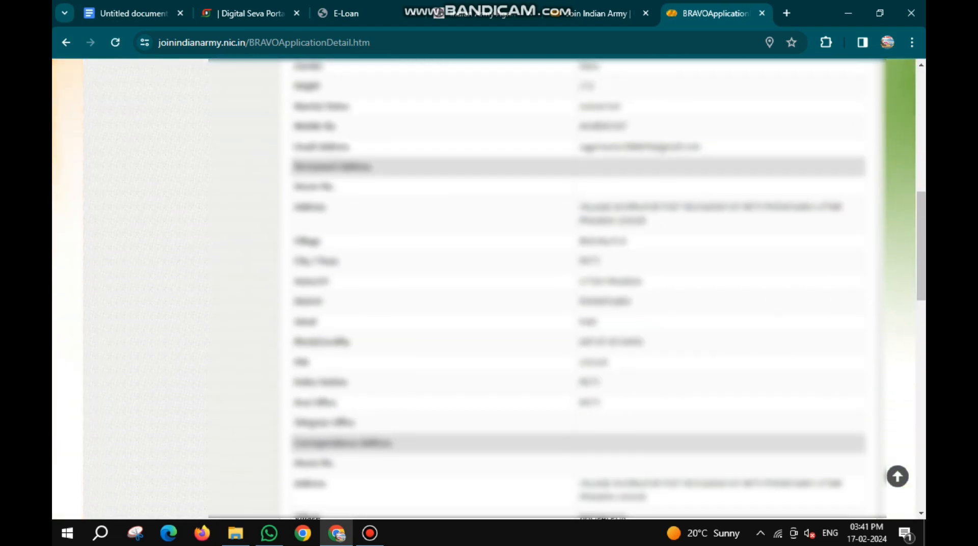
- Download the submitted application as a PDF, accept the password-protection notice and save it under the suggested name in the Downloads folder
scroll(489, 289, "up", 1)
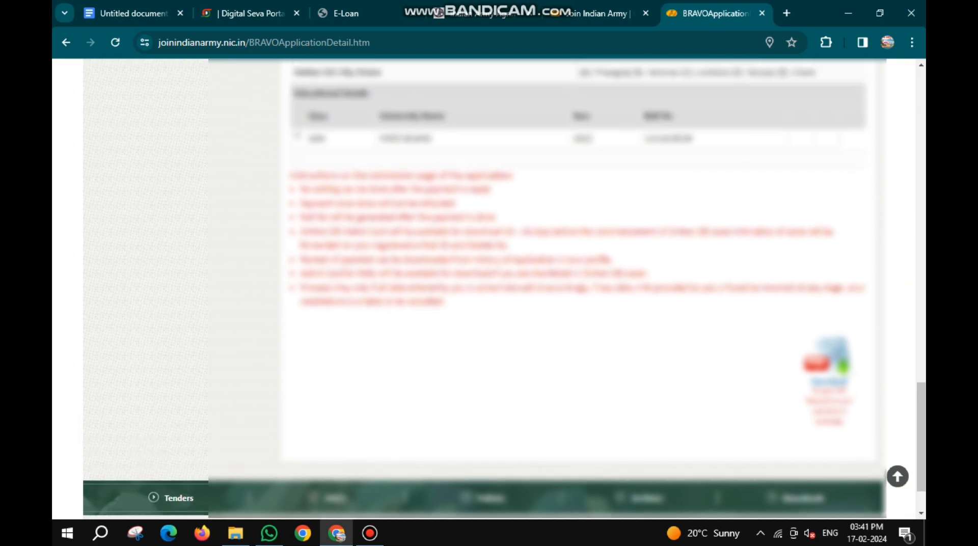
scroll(489, 289, "down", 1)
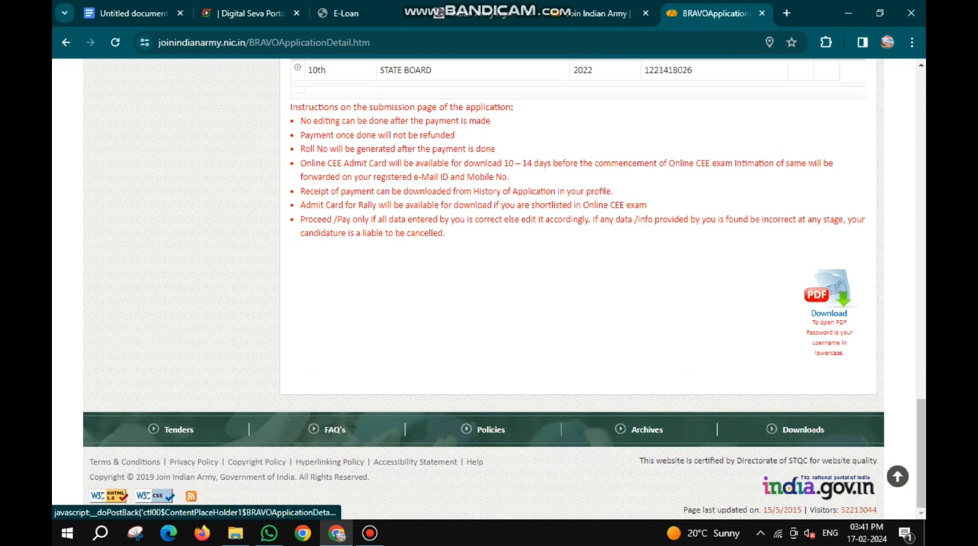
left_click(828, 293)
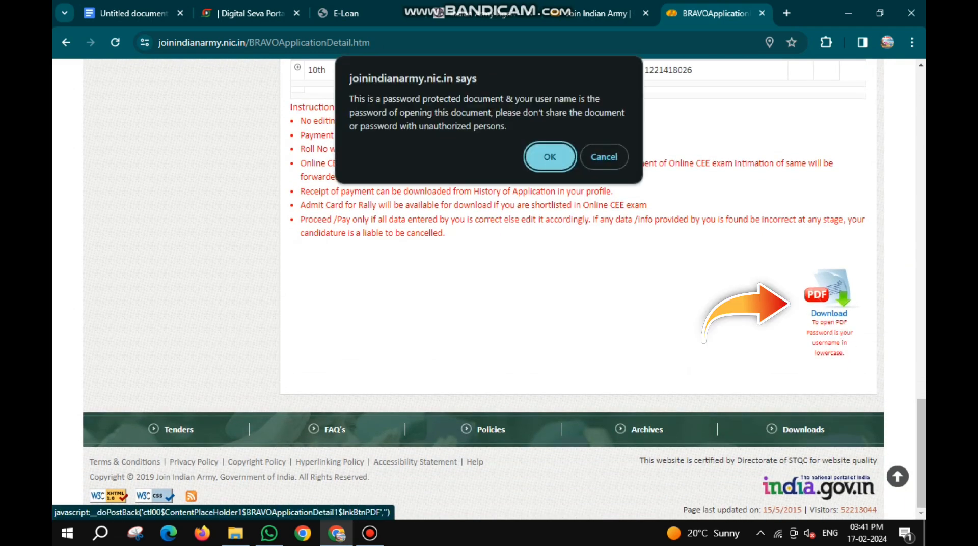
key("Return")
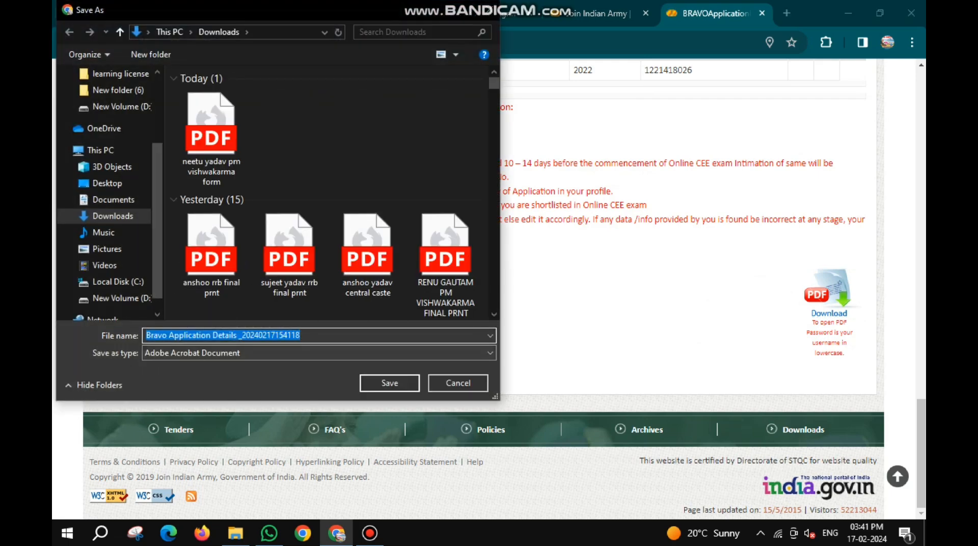
key("Return")
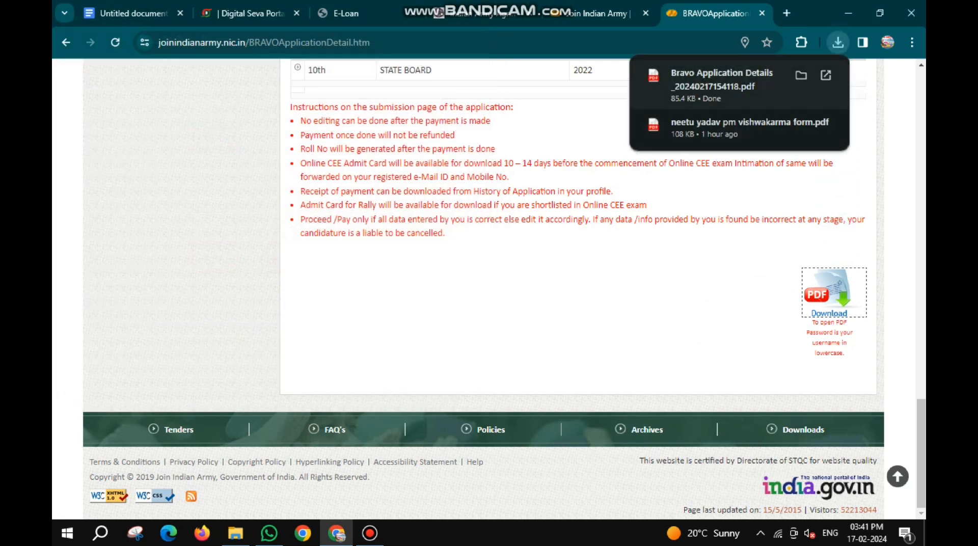
- Open the downloaded Bravo Application Details PDF, unlock it with the document password and review its address, education and declaration sections
left_click(722, 86)
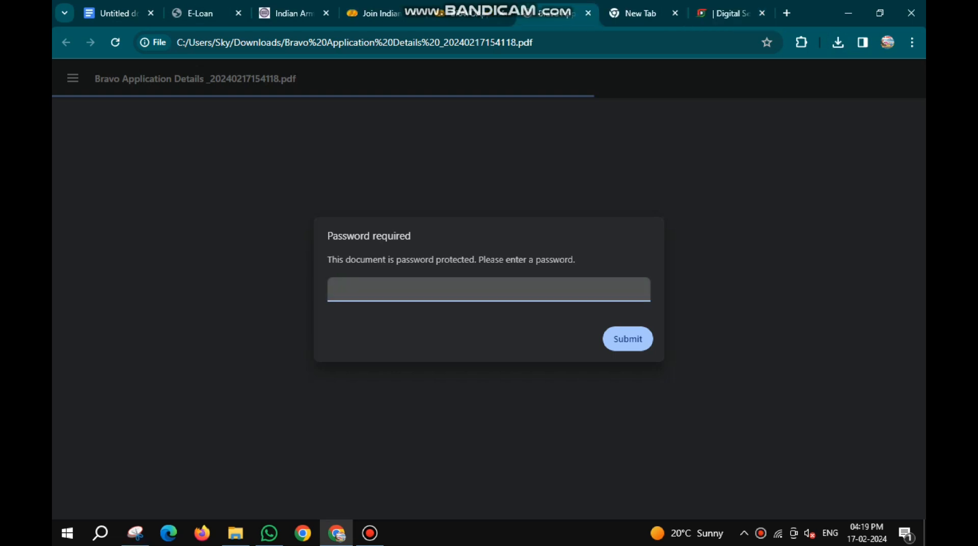
type("*************************")
key("Return")
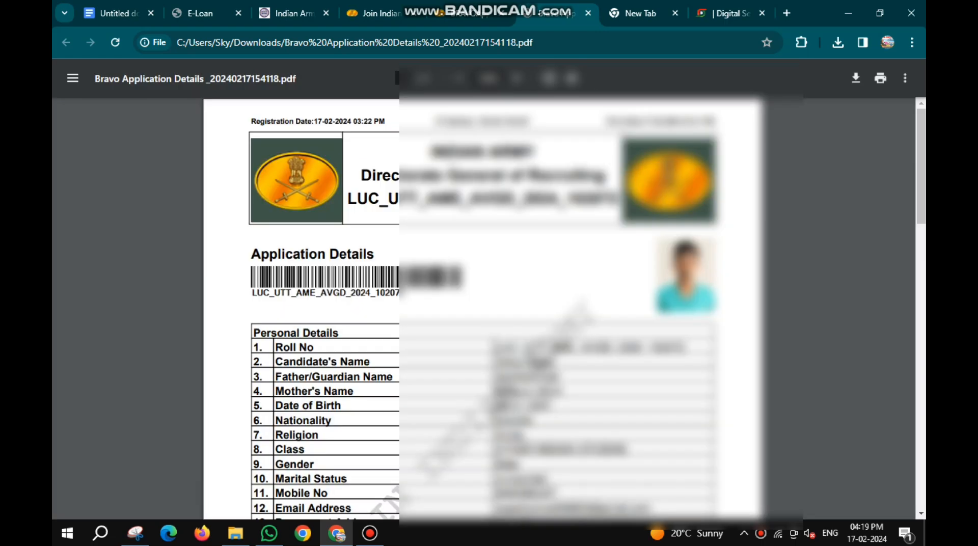
scroll(565, 305, "down", 15)
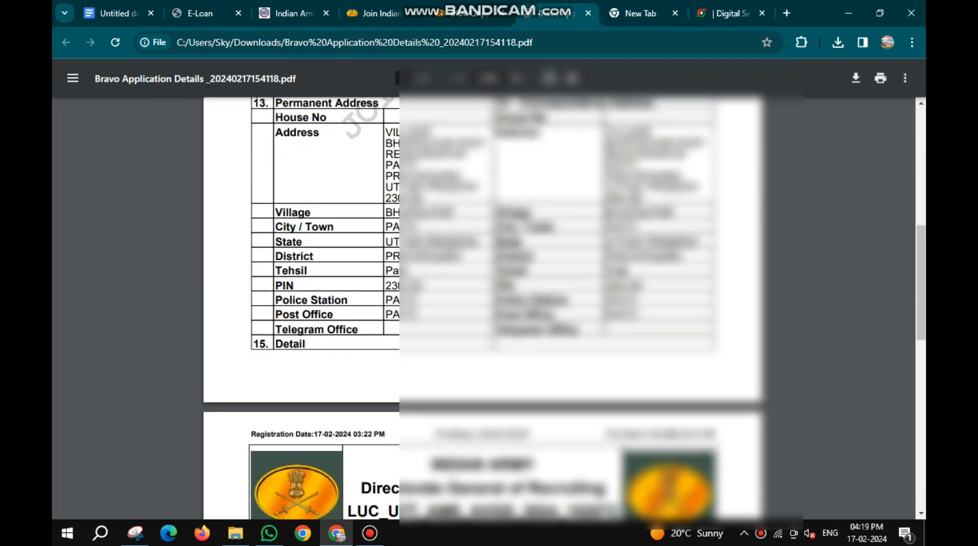
scroll(564, 305, "down", 7)
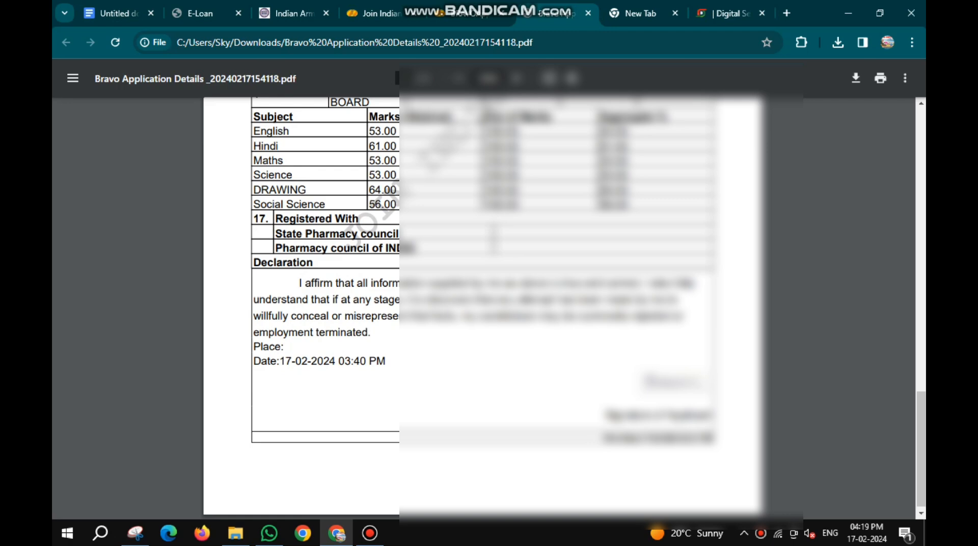
scroll(565, 306, "up", 2)
scroll(565, 306, "up", 15)
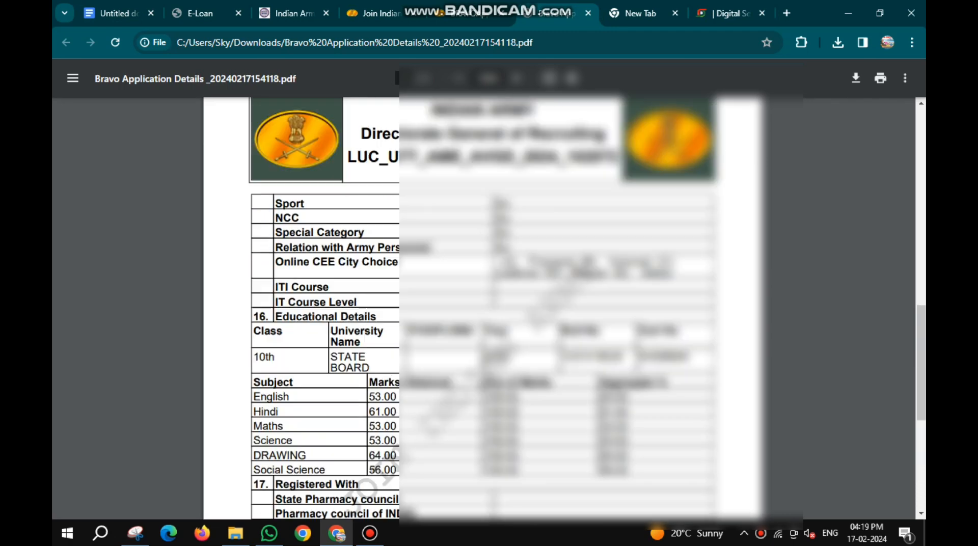